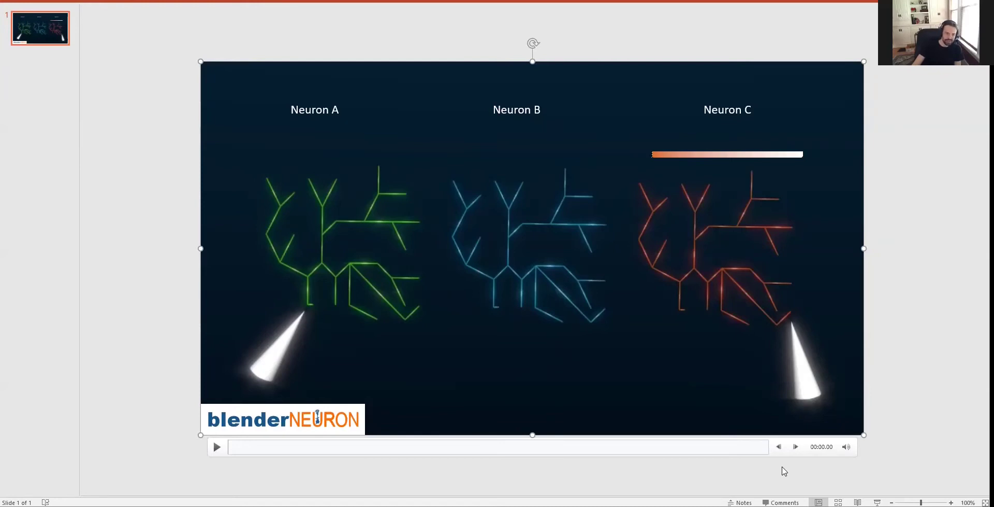
Play the embedded three-neuron animation on the PowerPoint slide.
{"action": "left_click", "coordinate": [217, 446]}
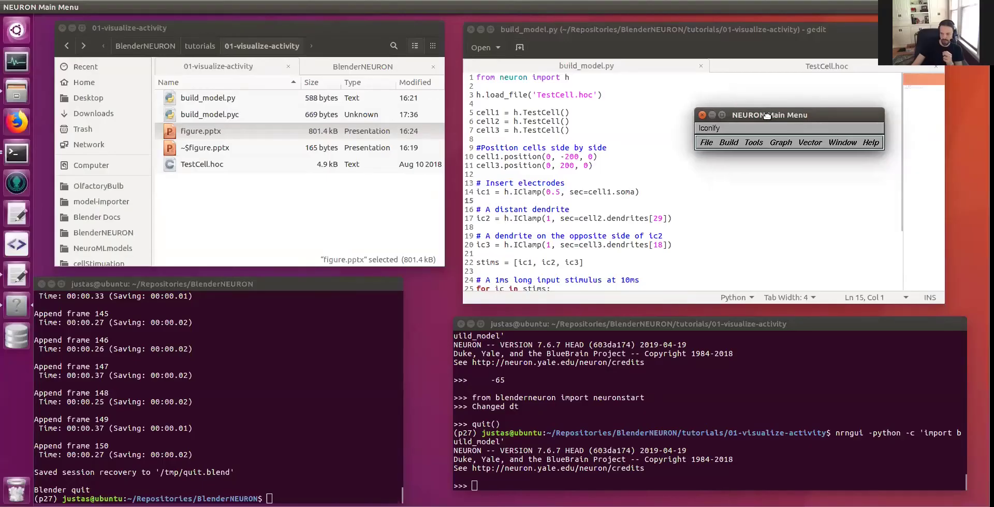
Open a NEURON shape plot of the three cells and set it aside.
{"action": "left_click_drag", "start_coordinate": [783, 127], "coordinate": [769, 118]}
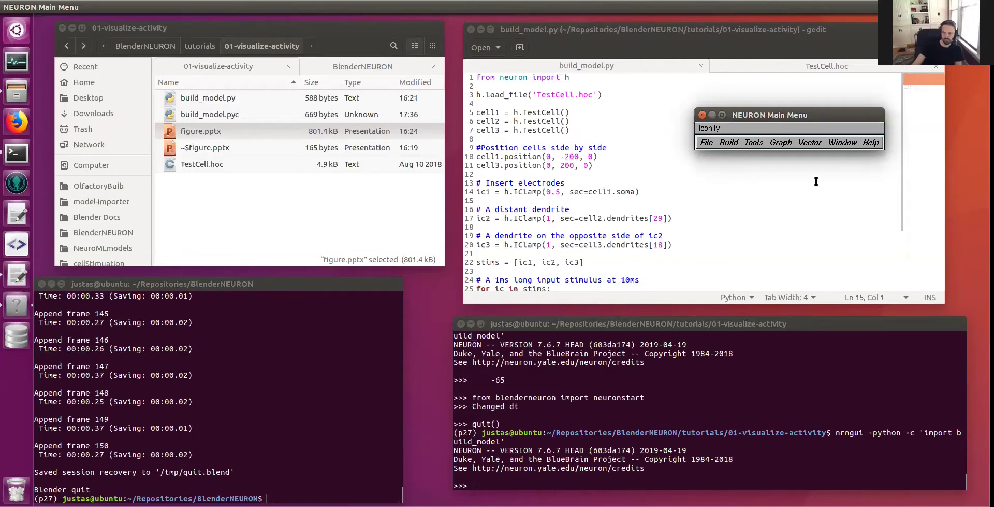
{"action": "left_click", "coordinate": [785, 145]}
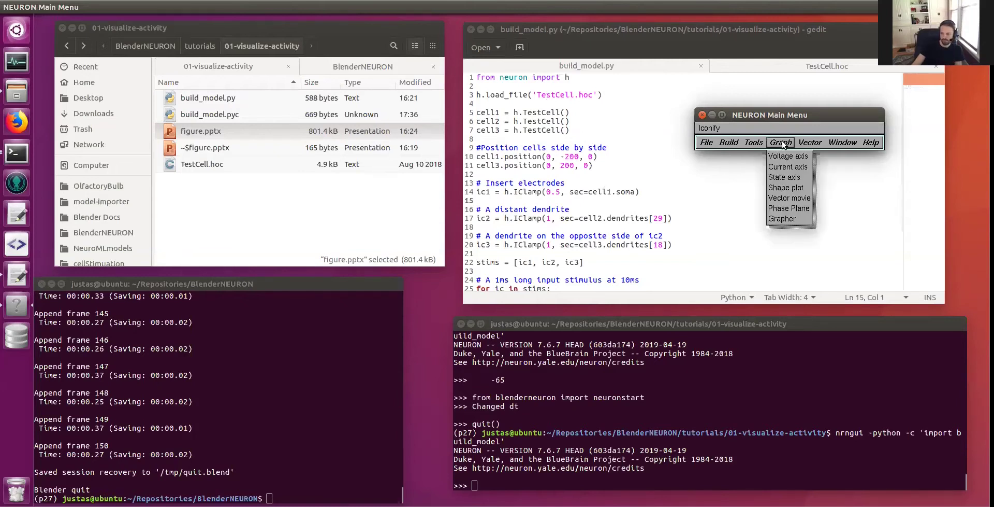
{"action": "left_click", "coordinate": [786, 188]}
{"action": "left_click_drag", "start_coordinate": [789, 138], "coordinate": [816, 169]}
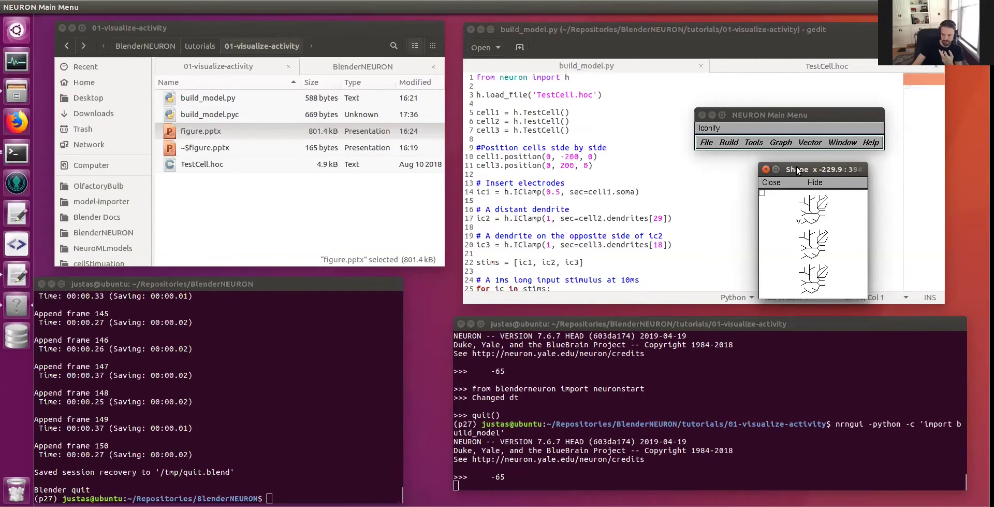
Init & Run the simulation from RunControl, then place the voltage graph beside the shape plot.
{"action": "left_click", "coordinate": [759, 143]}
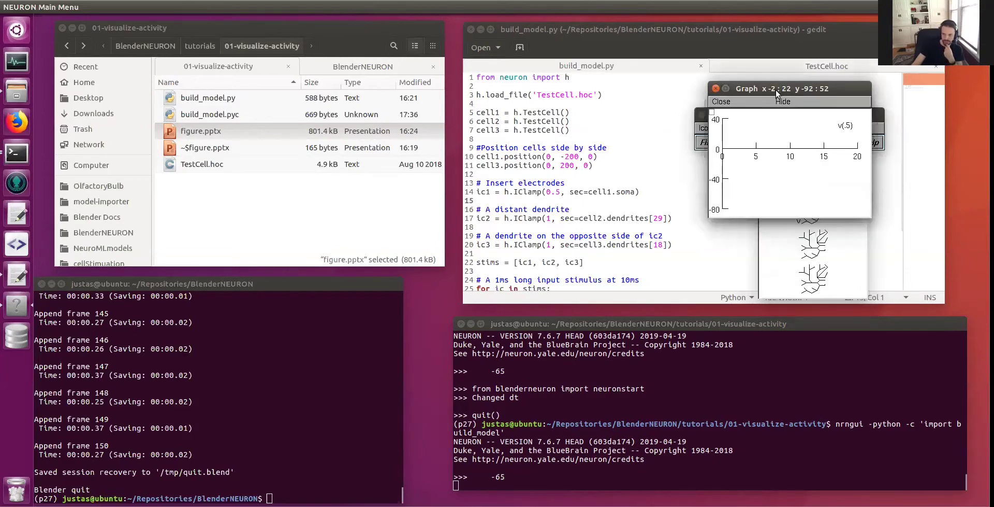
{"action": "left_click", "coordinate": [756, 146]}
{"action": "left_click", "coordinate": [764, 156]}
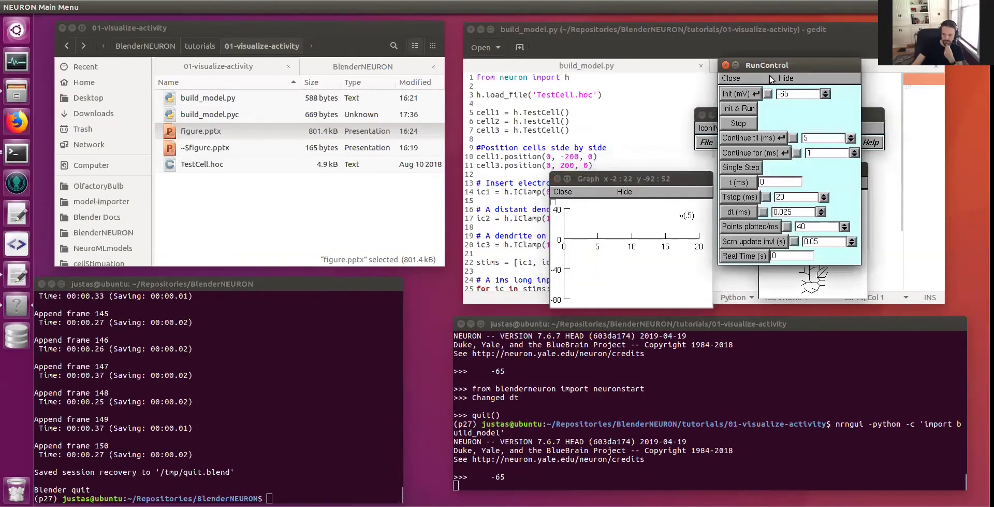
{"action": "left_click_drag", "start_coordinate": [773, 78], "coordinate": [501, 81]}
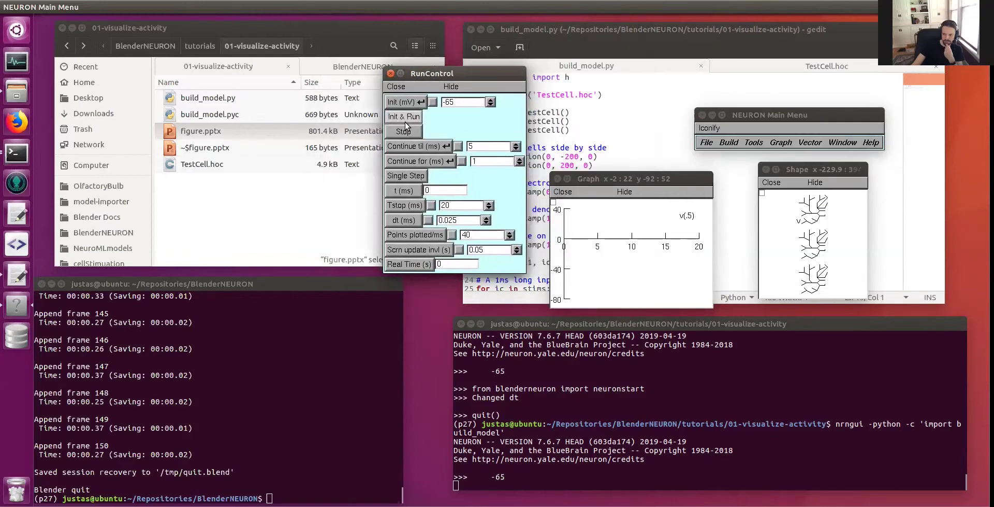
{"action": "left_click", "coordinate": [404, 116]}
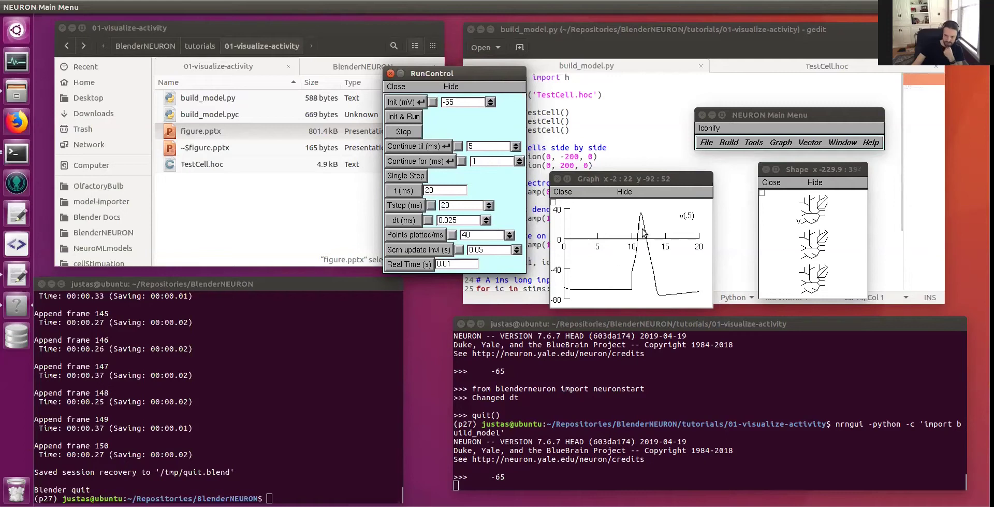
{"action": "left_click", "coordinate": [409, 86]}
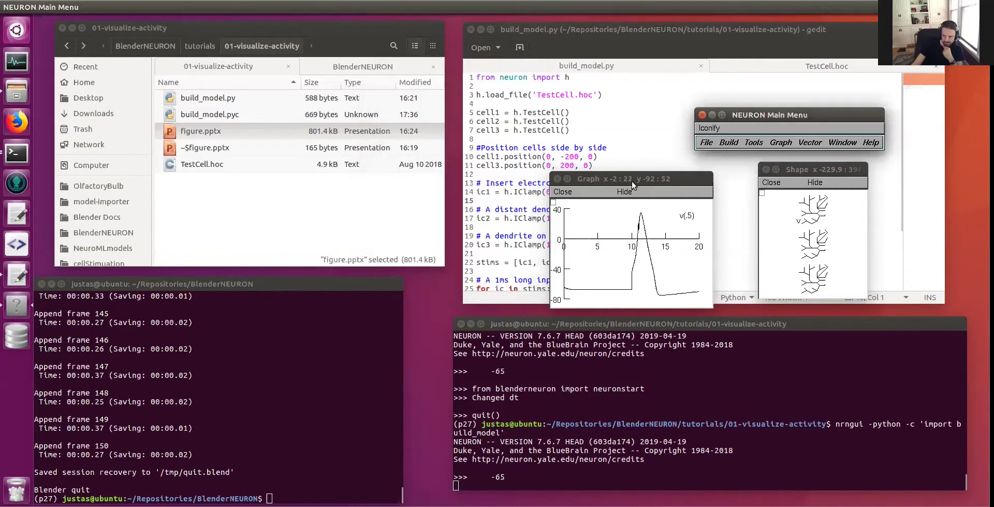
{"action": "left_click_drag", "start_coordinate": [629, 184], "coordinate": [665, 174]}
{"action": "mouse_move", "coordinate": [767, 170]}
{"action": "left_mouse_down"}
{"action": "mouse_move", "coordinate": [785, 169]}
{"action": "mouse_move", "coordinate": [770, 166]}
{"action": "left_mouse_up"}
Run 'from blenderneuron import neuronstart' at the NEURON terminal prompt.
{"action": "left_click", "coordinate": [663, 440]}
{"action": "key", "text": "Return"}
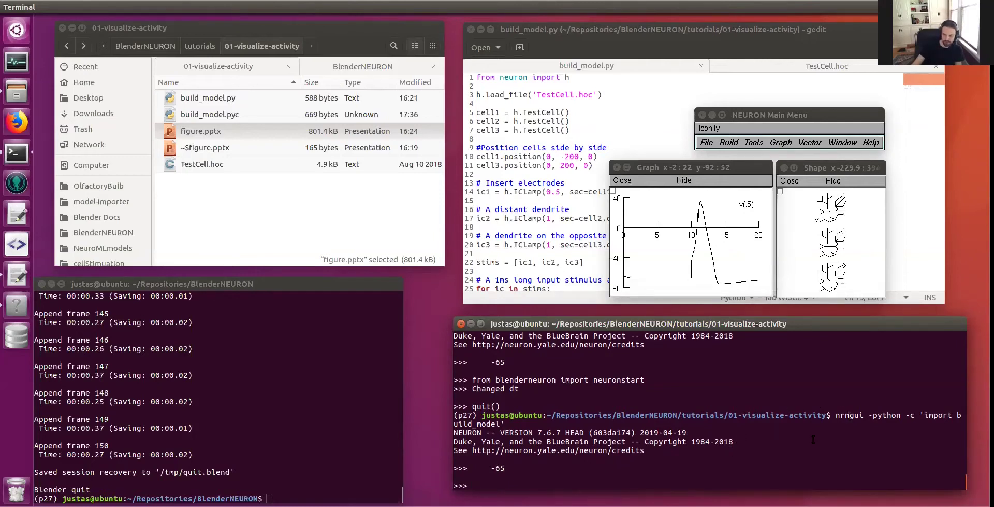
{"action": "type", "text": "from "}
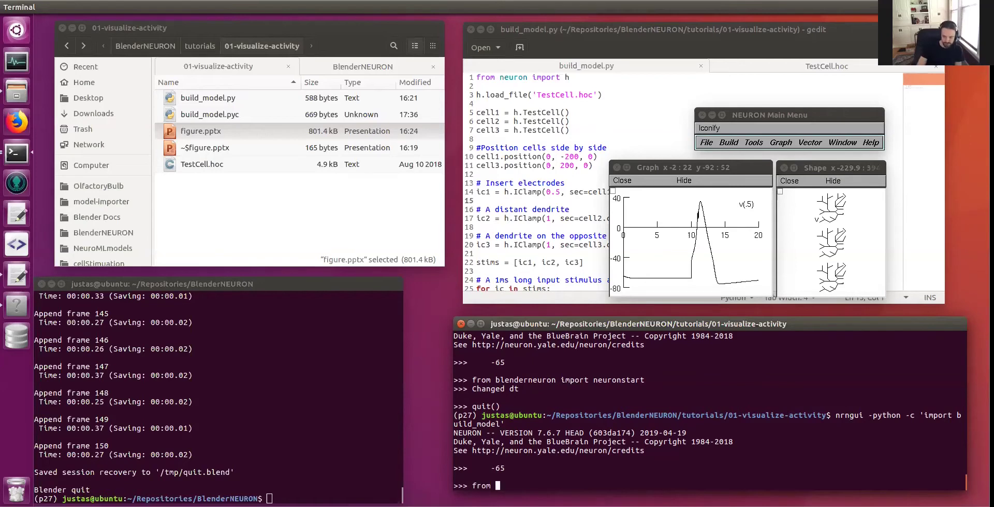
{"action": "type", "text": "blenderneuron import "}
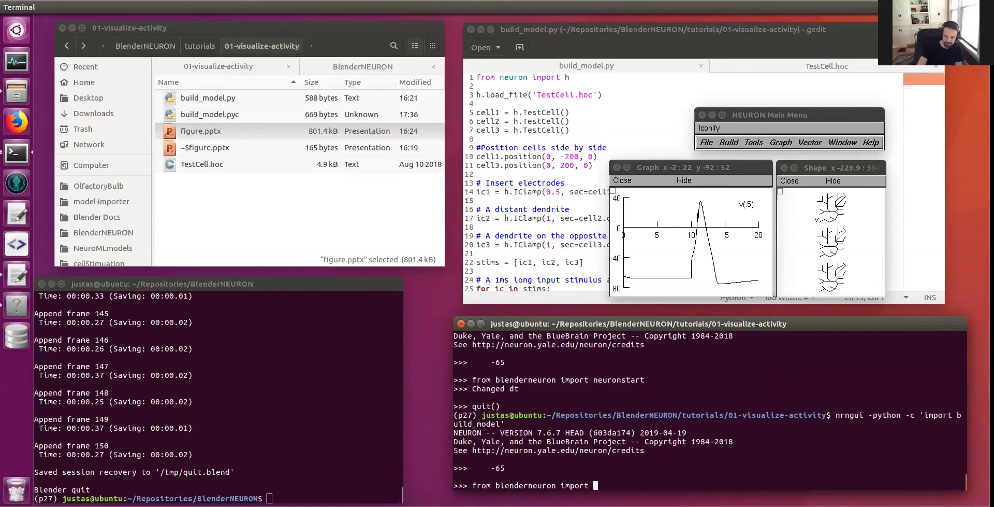
{"action": "type", "text": "neuronstart"}
{"action": "key", "text": "Return"}
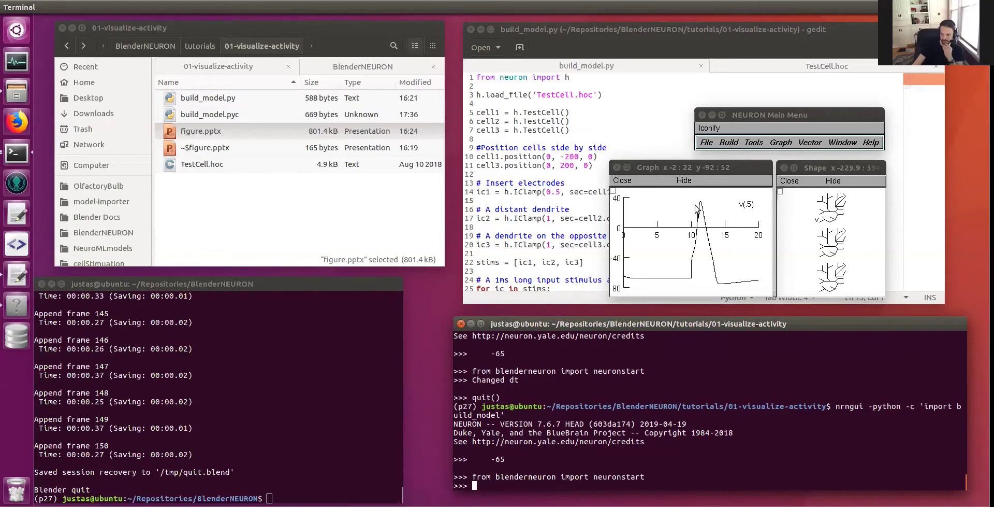
{"action": "left_click", "coordinate": [251, 388]}
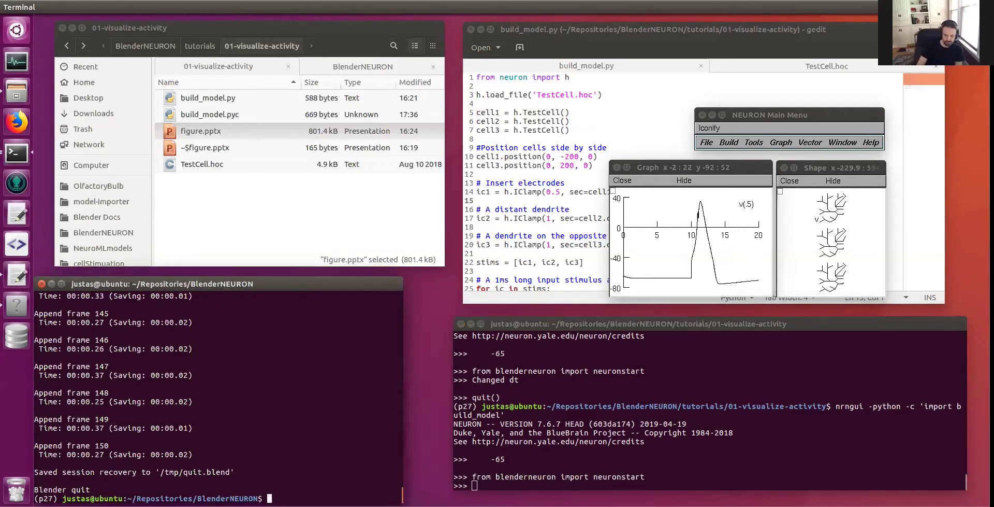
Launch Blender from the terminal and dismiss the splash screen.
{"action": "type", "text": "blender"}
{"action": "key", "text": "Return"}
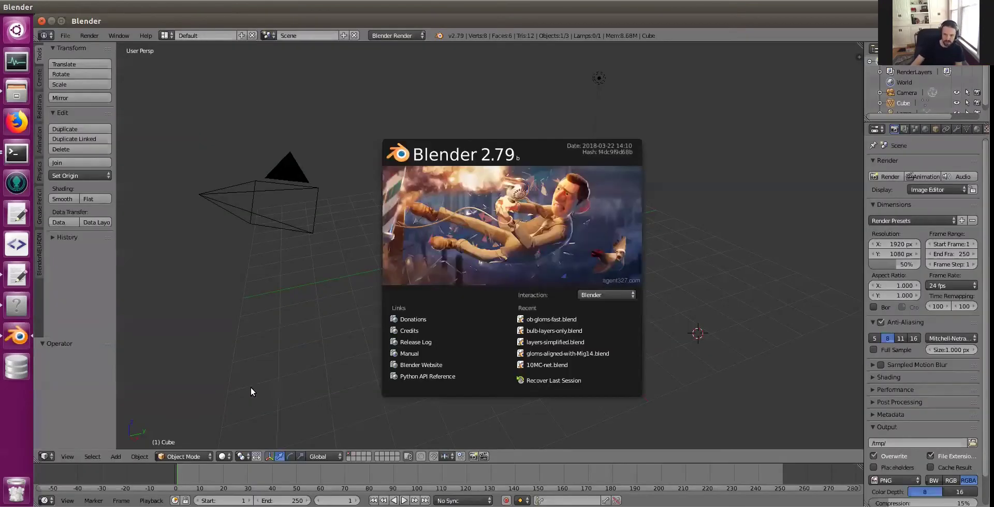
{"action": "left_click", "coordinate": [253, 387]}
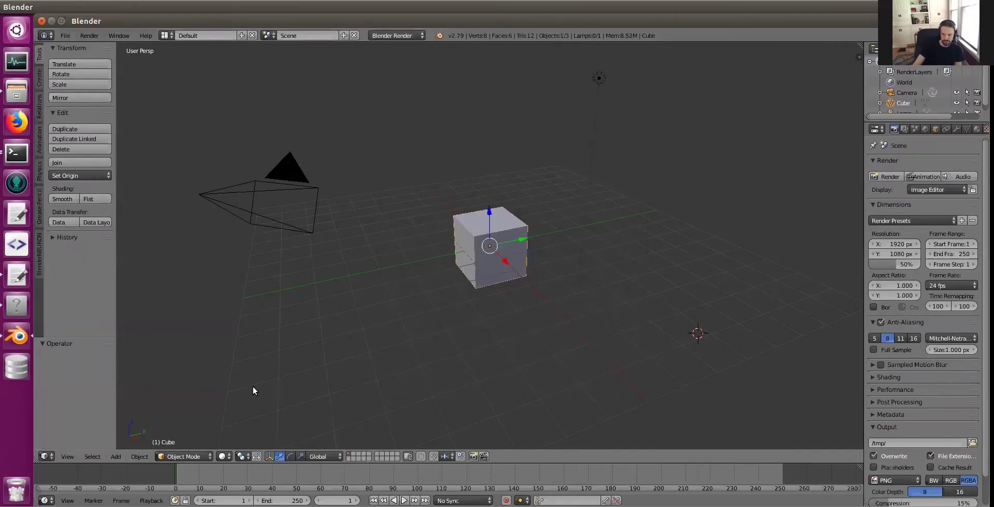
In the widened BlenderNEURON panel, expand the NEURON, Cell Groups and Group.000 cell lists.
{"action": "left_click", "coordinate": [40, 261]}
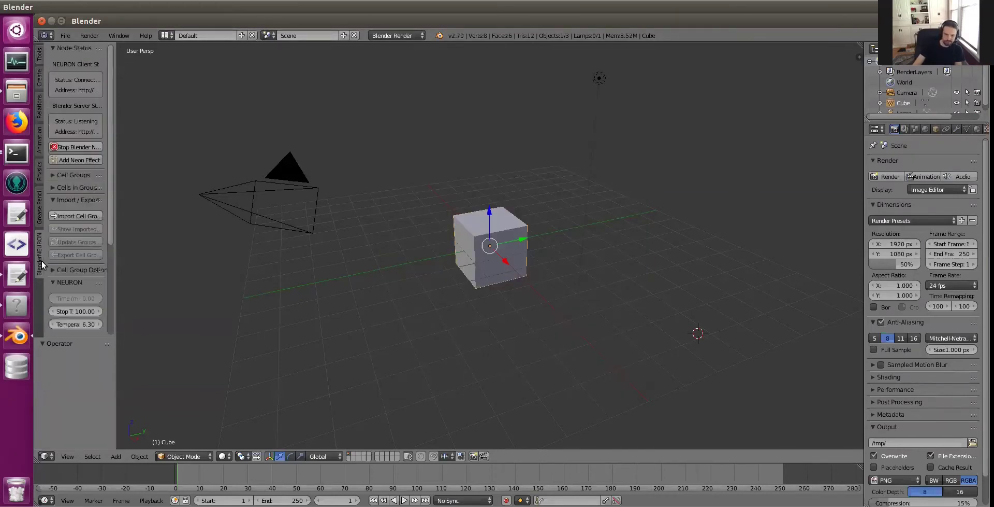
{"action": "left_click_drag", "start_coordinate": [116, 309], "coordinate": [169, 306]}
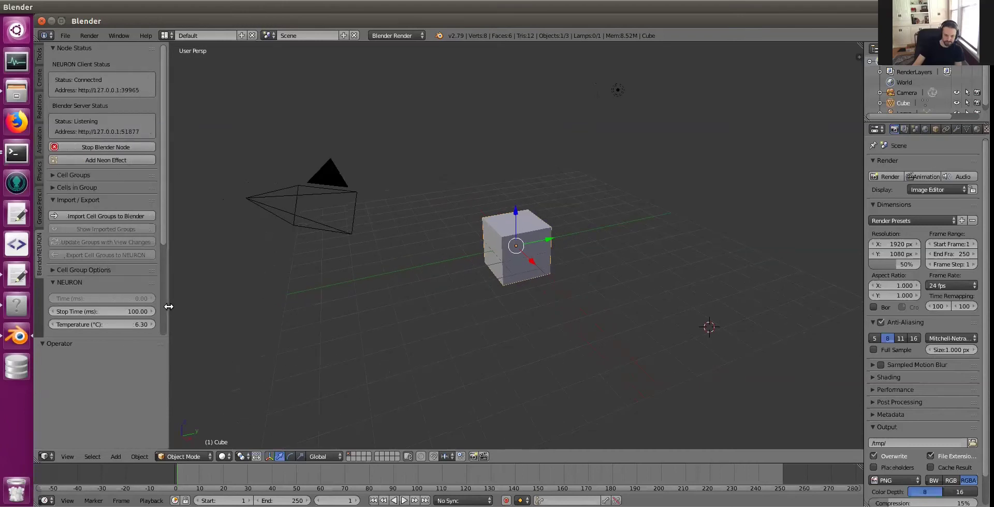
{"action": "left_click", "coordinate": [137, 338]}
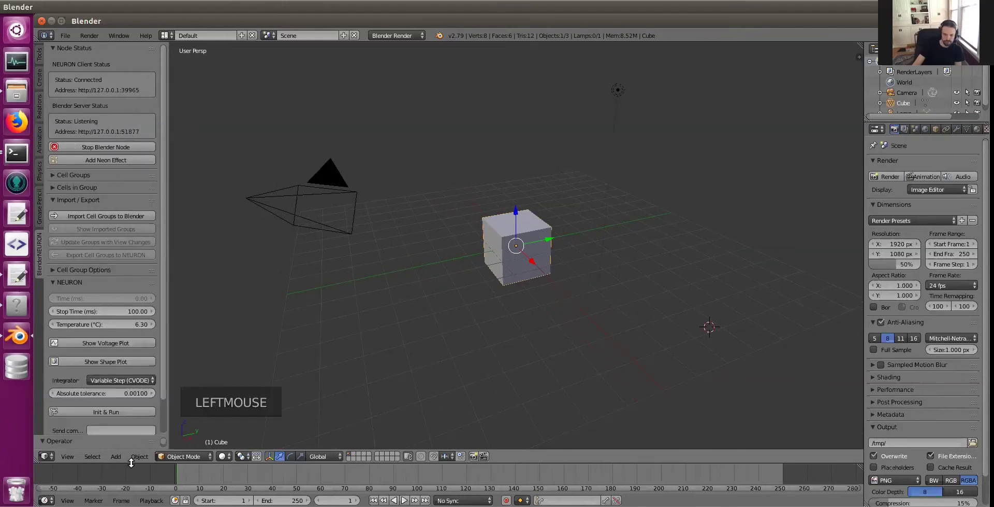
{"action": "left_click", "coordinate": [164, 389]}
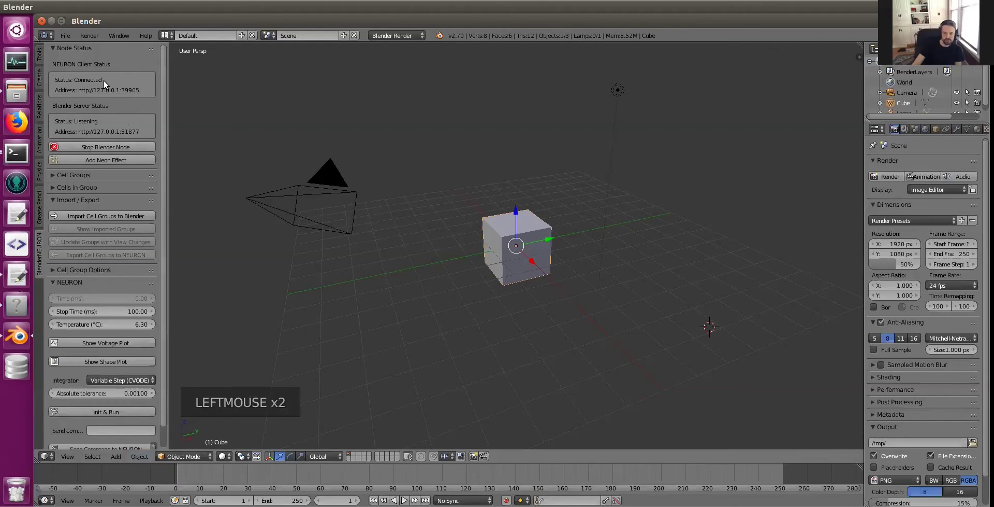
{"action": "left_click", "coordinate": [83, 175]}
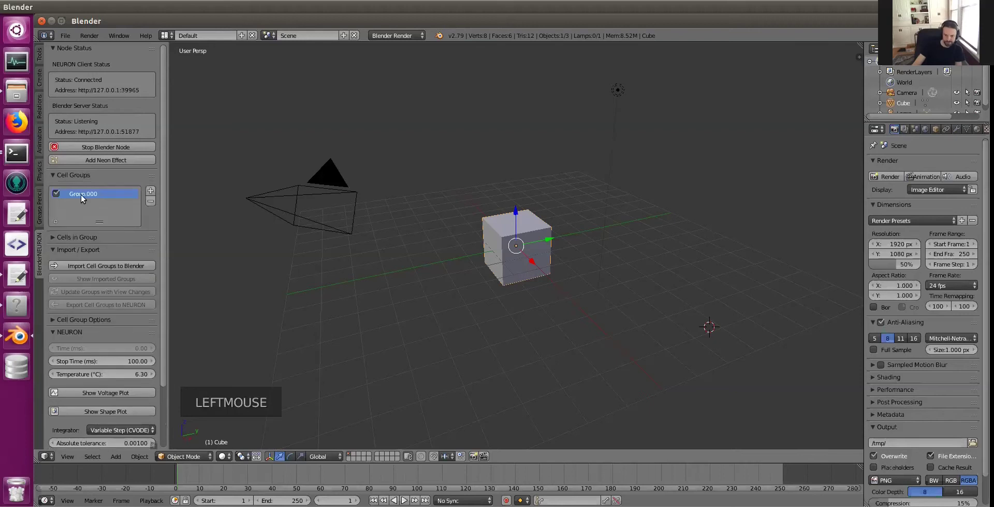
{"action": "left_click", "coordinate": [72, 237]}
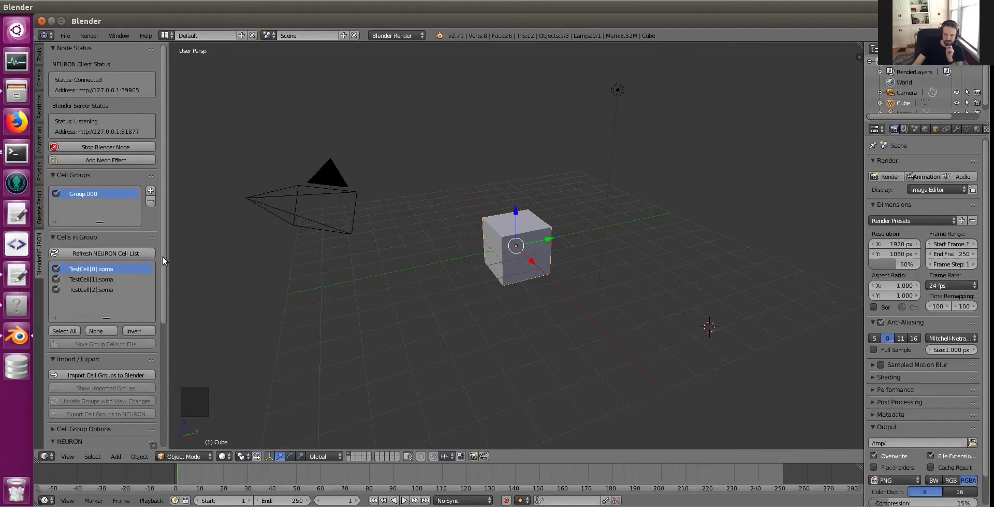
{"action": "left_click_drag", "start_coordinate": [164, 259], "coordinate": [163, 273]}
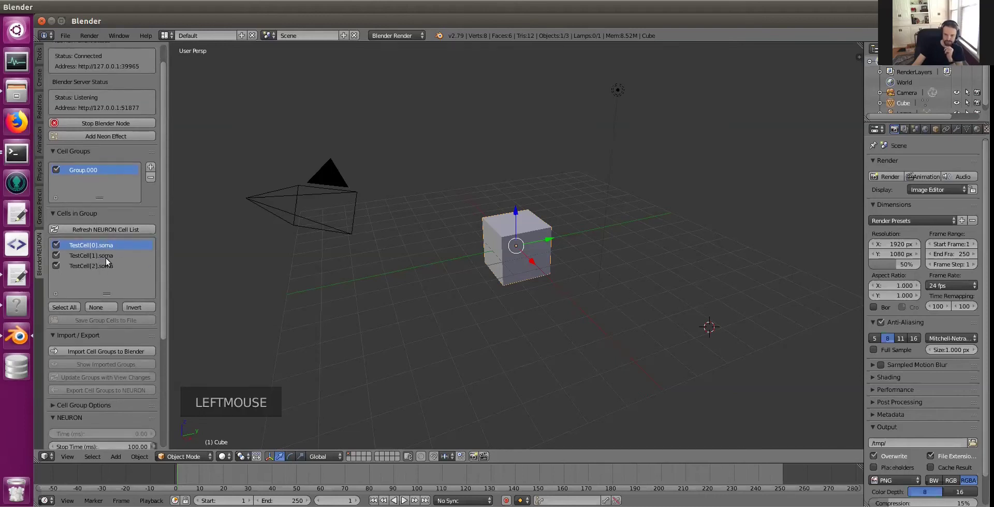
Import the cell groups, then orbit and zoom until the three neurons line up face-on.
{"action": "left_click", "coordinate": [122, 352]}
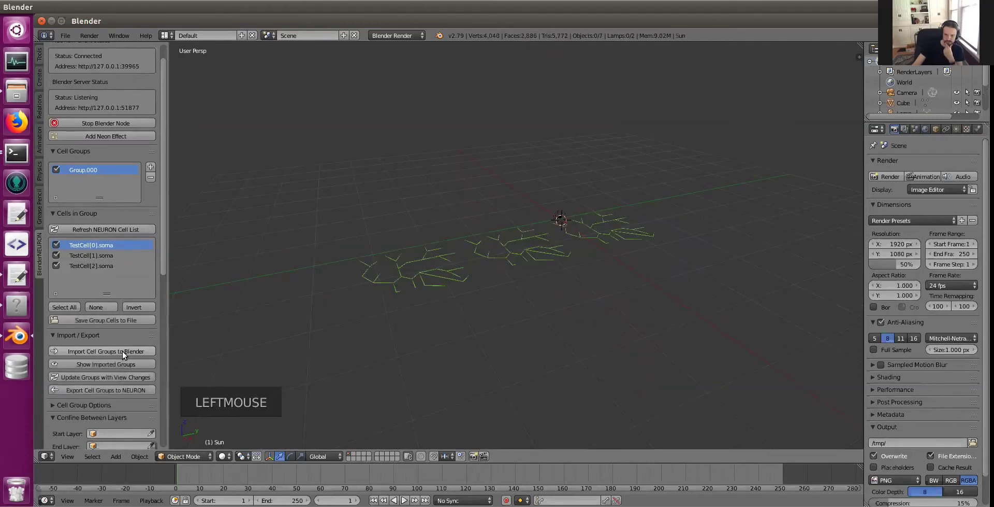
{"action": "middle_click_drag", "start_coordinate": [523, 231], "coordinate": [605, 316]}
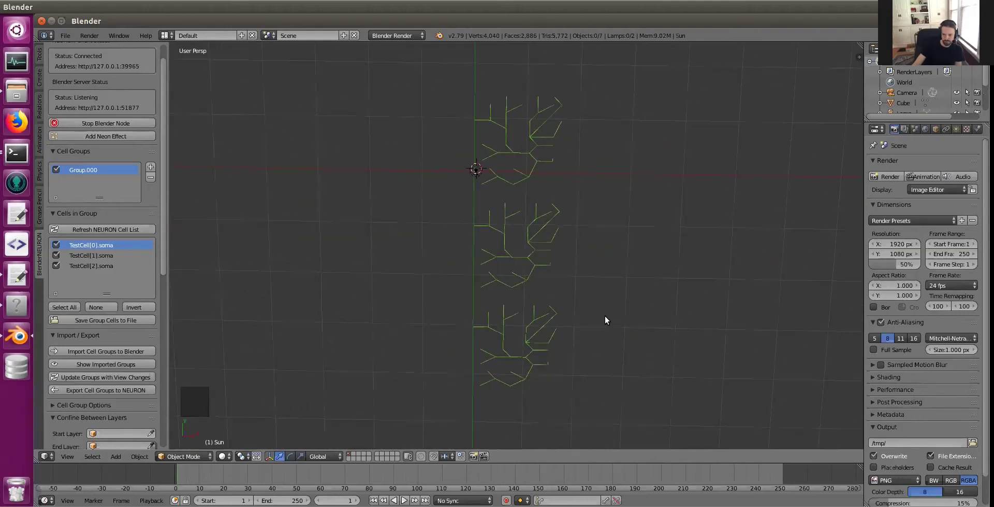
{"action": "scroll", "coordinate": [540, 267], "scroll_direction": "up", "scroll_amount": 1}
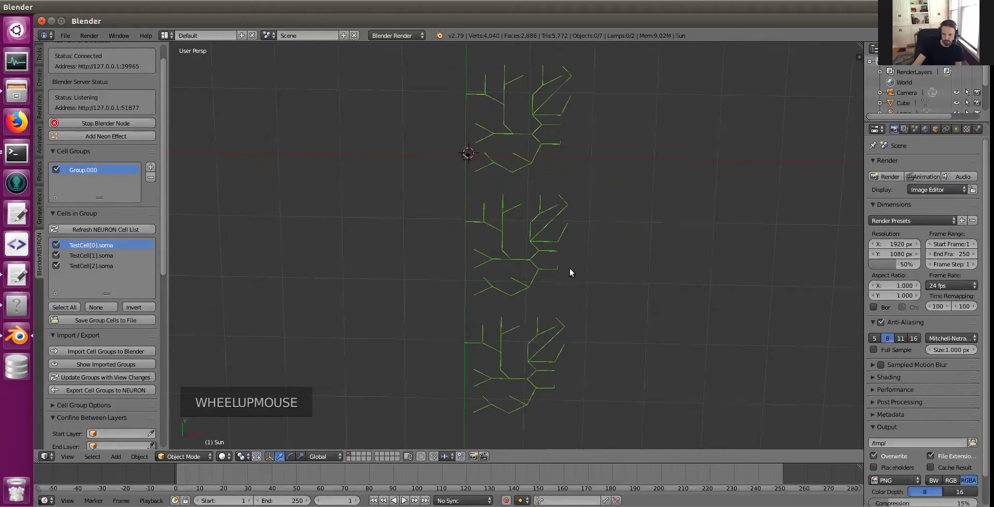
{"action": "scroll", "coordinate": [569, 267], "scroll_direction": "down", "scroll_amount": 1}
{"action": "middle_click_drag", "start_coordinate": [575, 303], "coordinate": [723, 285]}
{"action": "scroll", "coordinate": [632, 305], "scroll_direction": "up", "scroll_amount": 2}
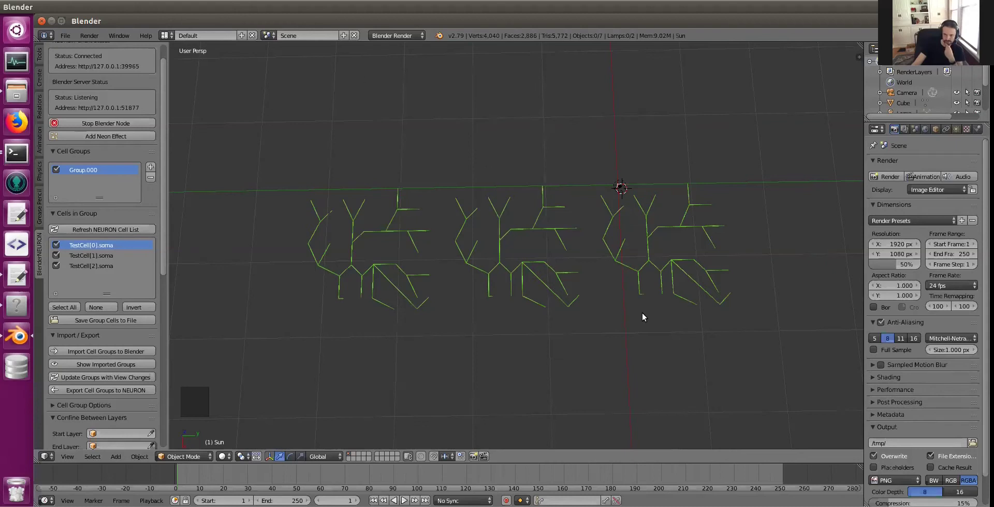
Align the camera to the current viewport view.
{"action": "left_click", "coordinate": [67, 456]}
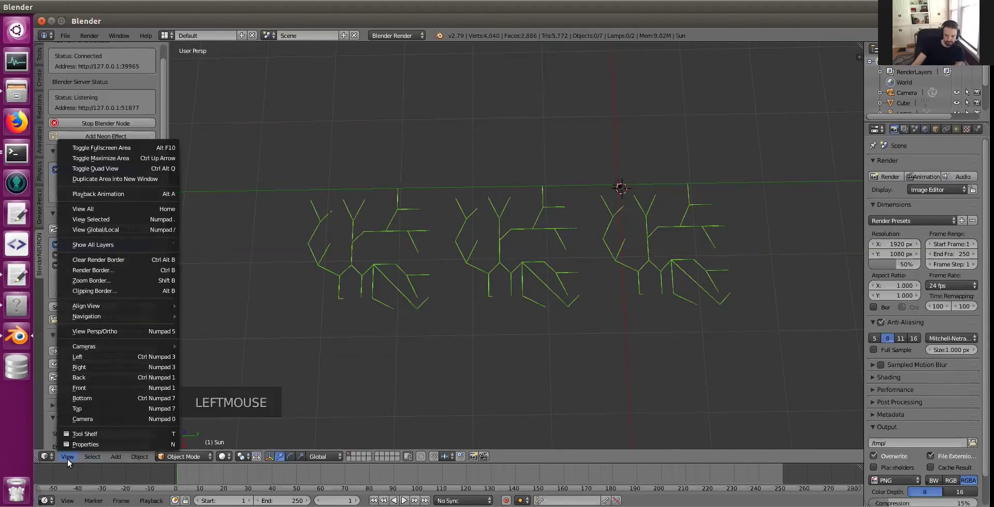
{"action": "mouse_move", "coordinate": [113, 305]}
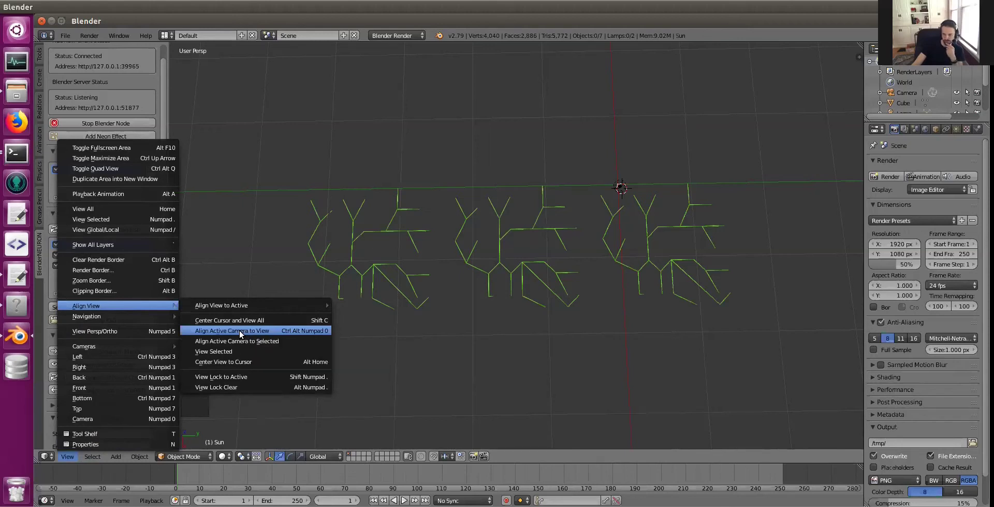
{"action": "left_click", "coordinate": [240, 330]}
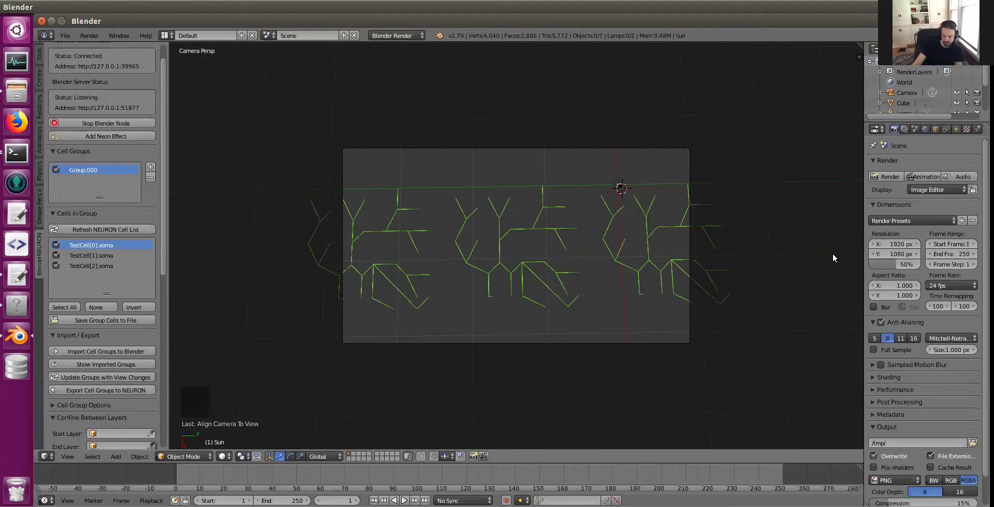
Show the N sidebar and enable Lock Camera to View.
{"action": "key", "text": "n"}
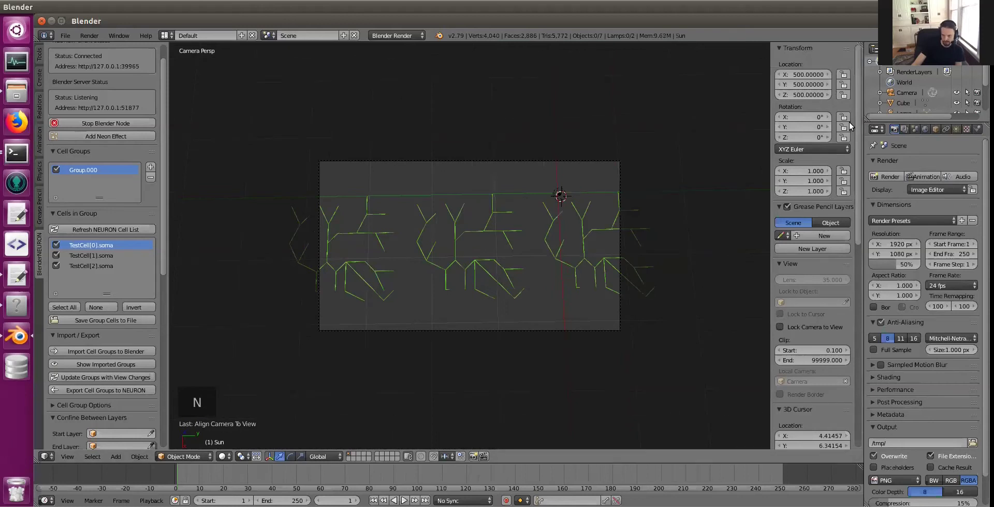
{"action": "left_click", "coordinate": [858, 57]}
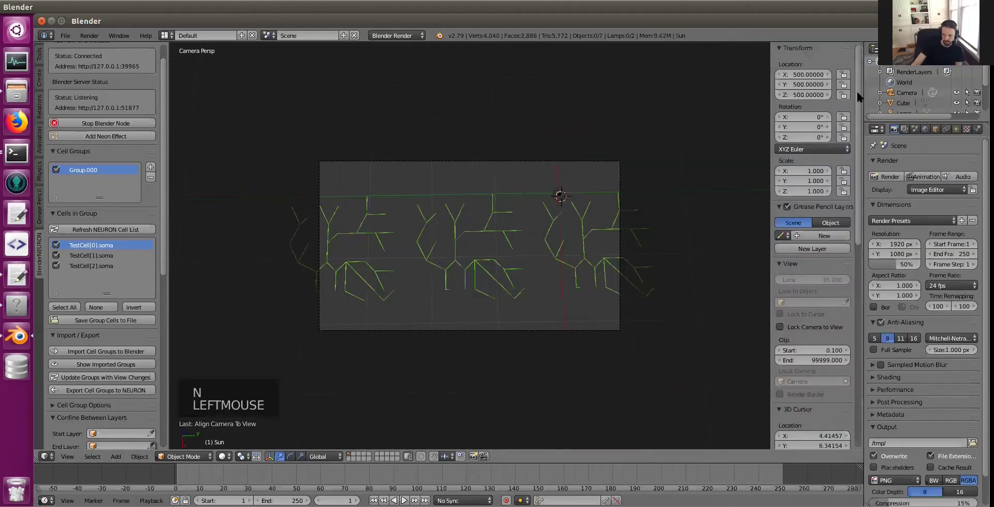
{"action": "left_click_drag", "start_coordinate": [857, 89], "coordinate": [856, 136]}
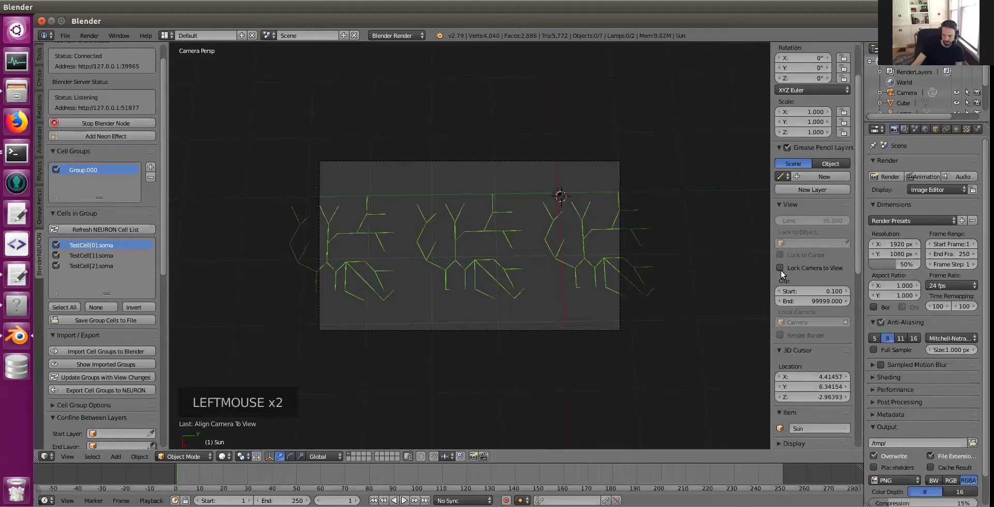
{"action": "left_click", "coordinate": [789, 272]}
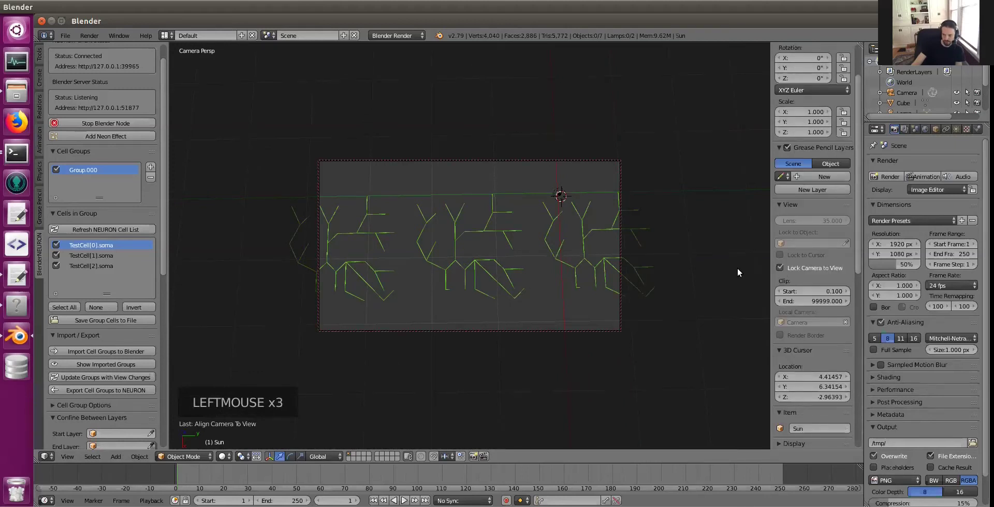
Zoom the camera closer on the three neuron trees and tilt it to level the horizon.
{"action": "scroll", "coordinate": [508, 264], "scroll_direction": "down", "scroll_amount": 2}
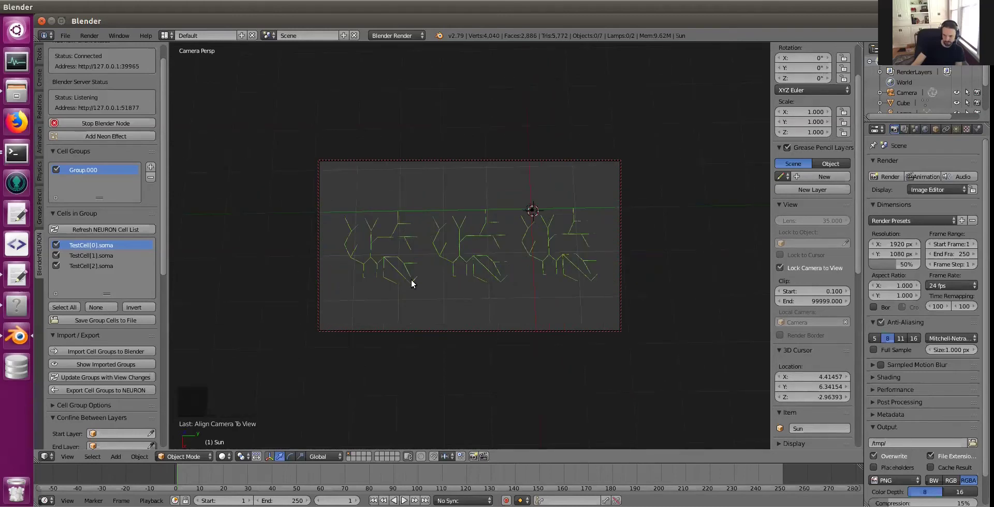
{"action": "left_click", "coordinate": [780, 267]}
{"action": "scroll", "coordinate": [680, 277], "scroll_direction": "up", "scroll_amount": 1}
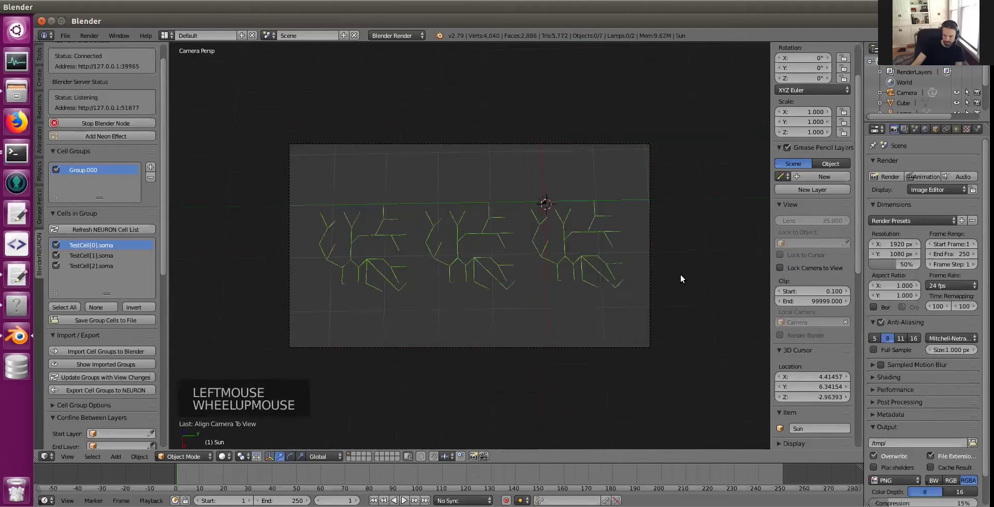
{"action": "scroll", "coordinate": [681, 275], "scroll_direction": "up", "scroll_amount": 1}
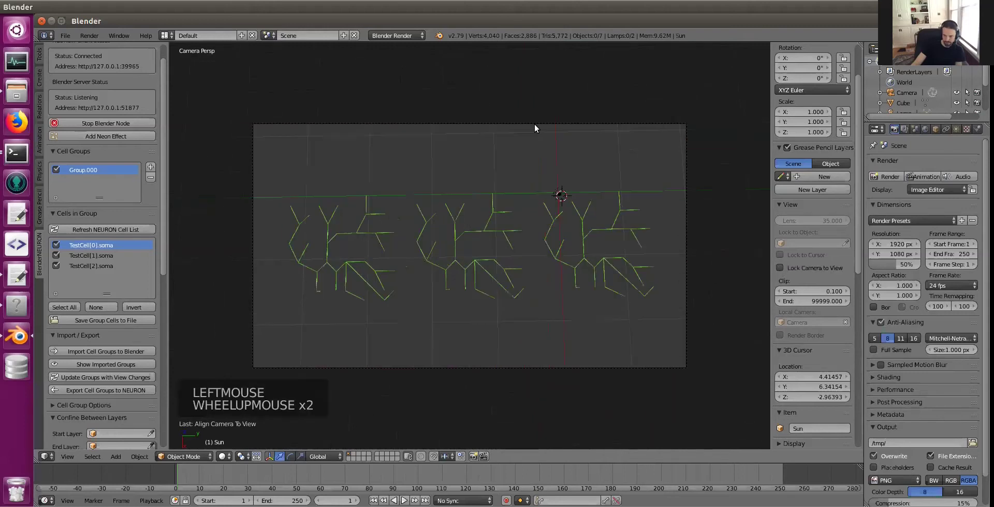
{"action": "scroll", "coordinate": [235, 143], "scroll_direction": "up", "scroll_amount": 1}
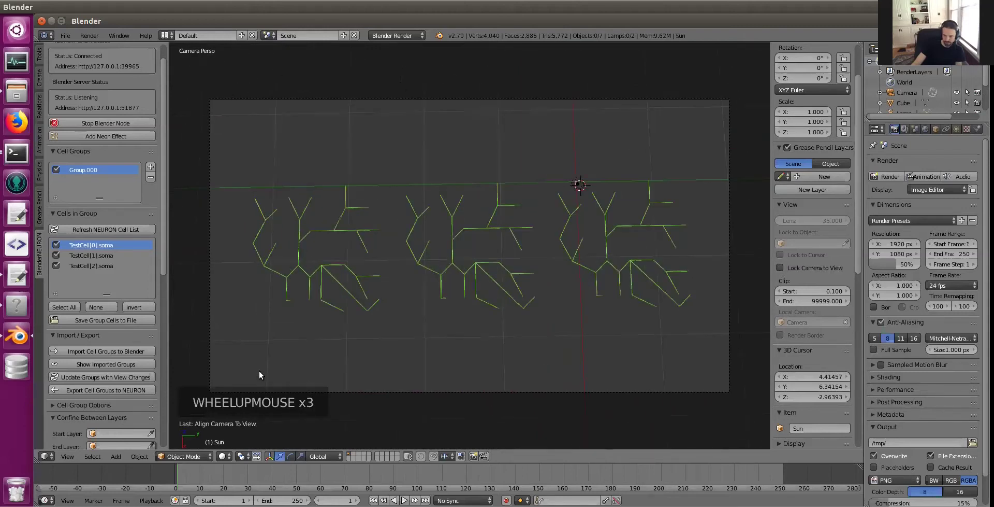
{"action": "left_click", "coordinate": [803, 268]}
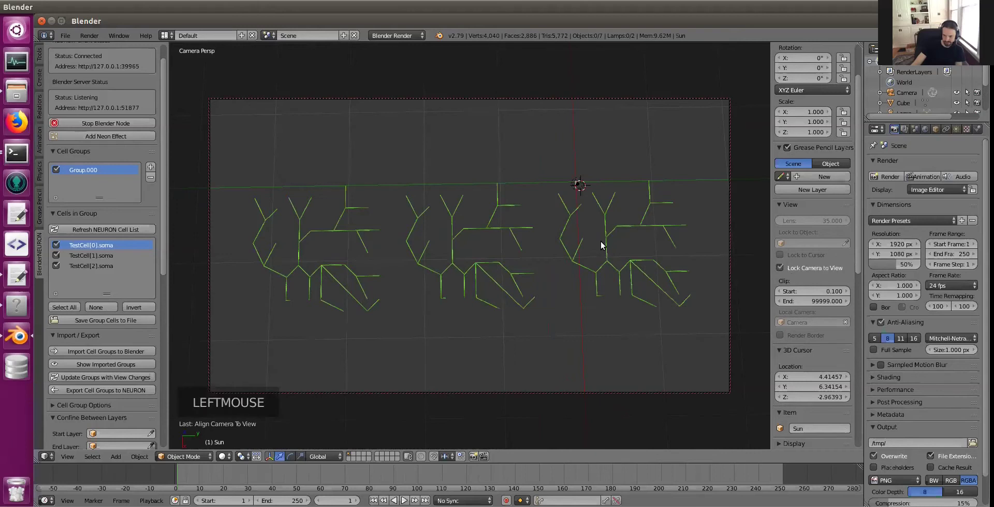
{"action": "scroll", "coordinate": [600, 239], "scroll_direction": "down", "scroll_amount": 2}
{"action": "scroll", "coordinate": [601, 240], "scroll_direction": "up", "scroll_amount": 1}
{"action": "scroll", "coordinate": [603, 240], "scroll_direction": "up", "scroll_amount": 1}
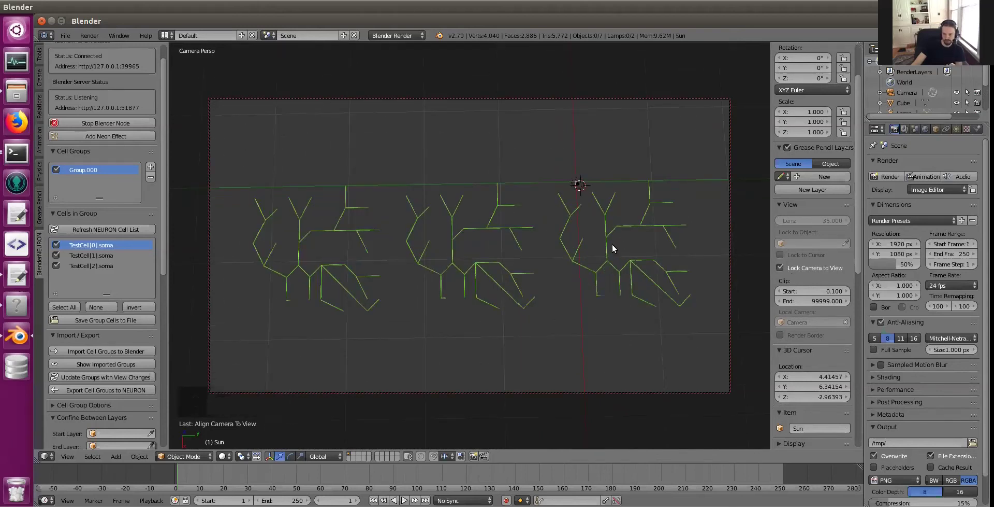
{"action": "middle_click_drag", "start_coordinate": [612, 244], "coordinate": [555, 271]}
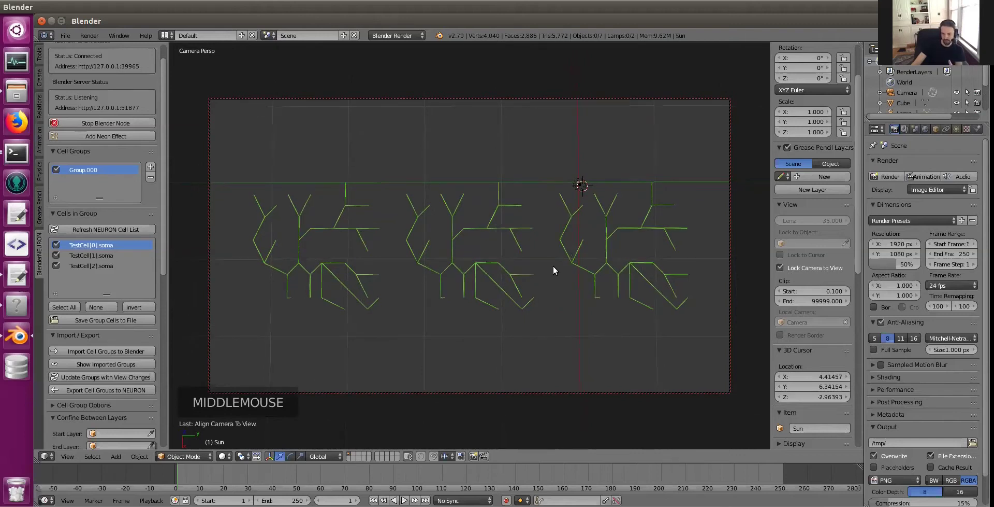
Render the green neurons on the grey background, then bring up the World settings.
{"action": "left_click", "coordinate": [895, 129]}
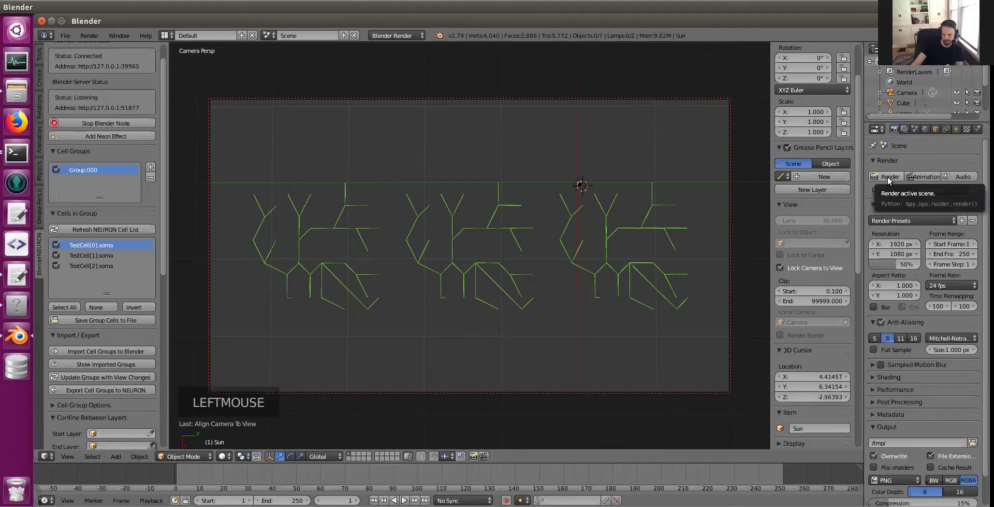
{"action": "left_click", "coordinate": [888, 178]}
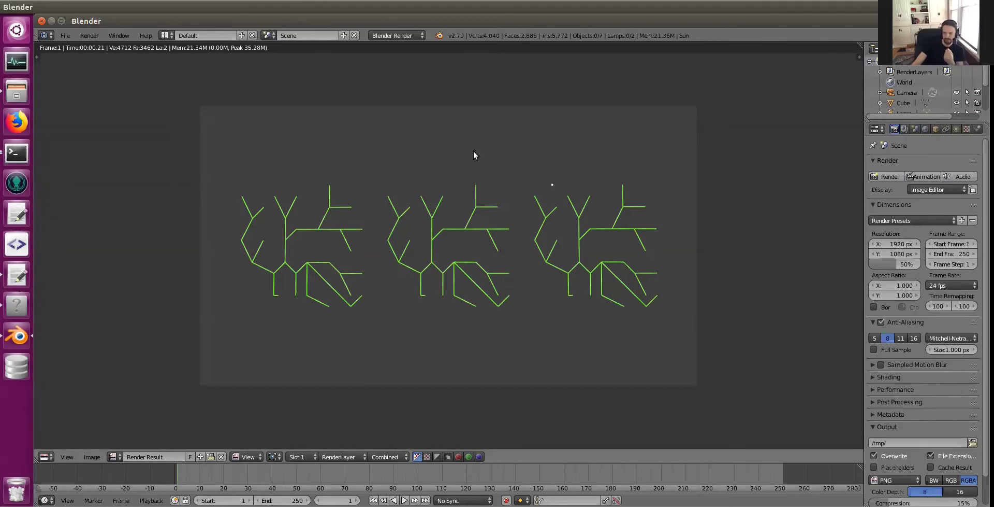
{"action": "left_click", "coordinate": [926, 129]}
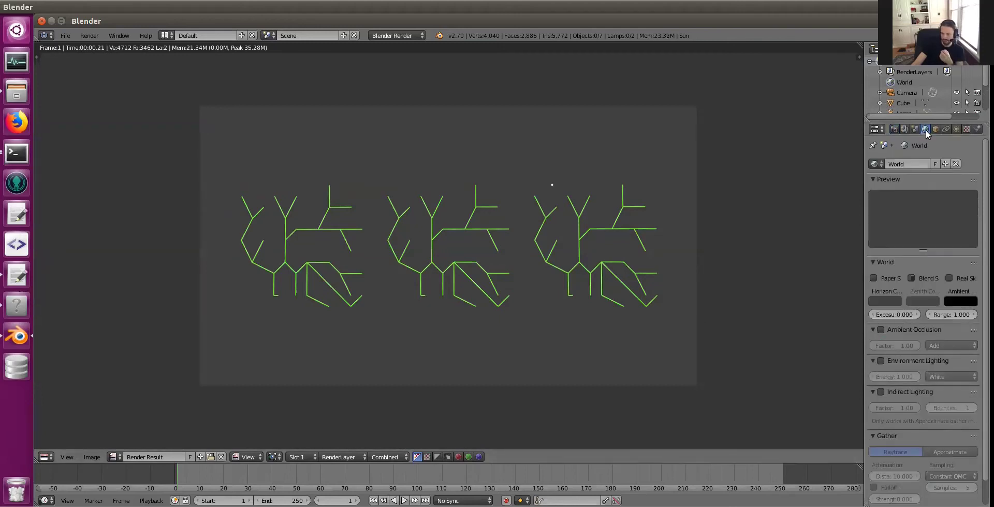
Enable Blend Sky with a black horizon and dark navy zenith (0.001, 0.003, 0.010).
{"action": "left_click", "coordinate": [912, 278]}
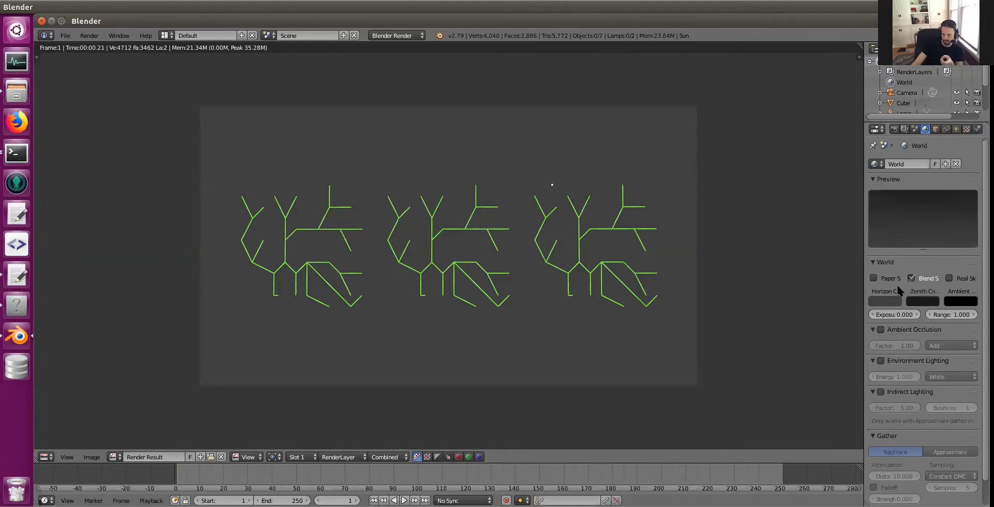
{"action": "left_click", "coordinate": [883, 300]}
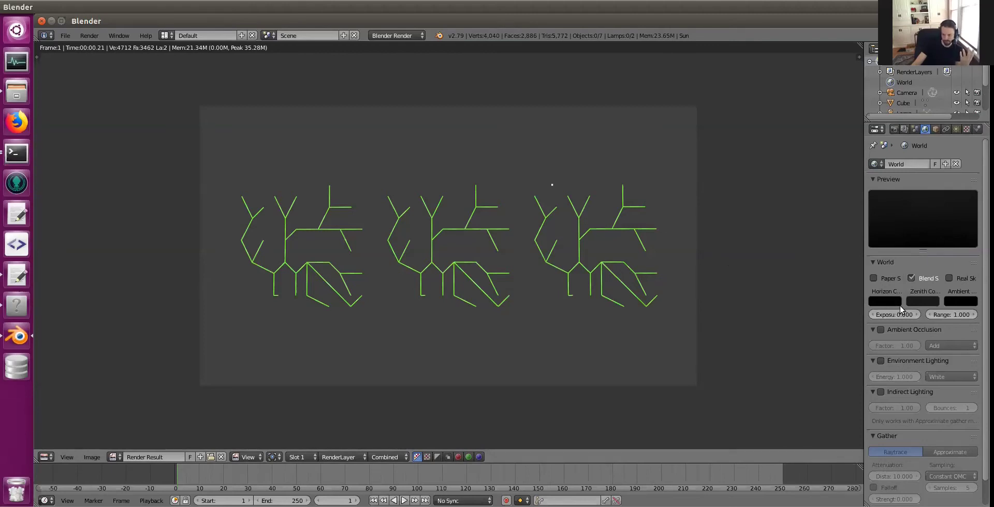
{"action": "left_click", "coordinate": [921, 301]}
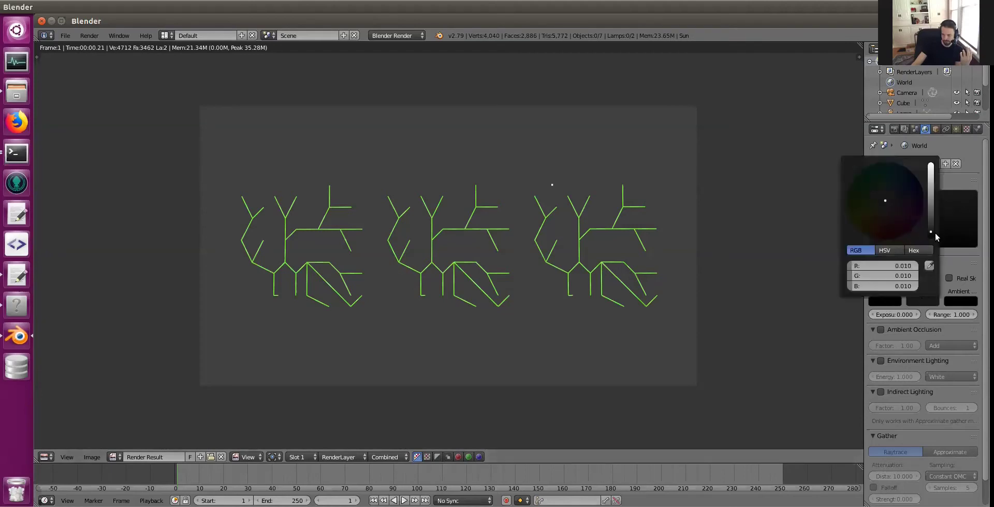
{"action": "left_click_drag", "start_coordinate": [885, 200], "coordinate": [907, 178]}
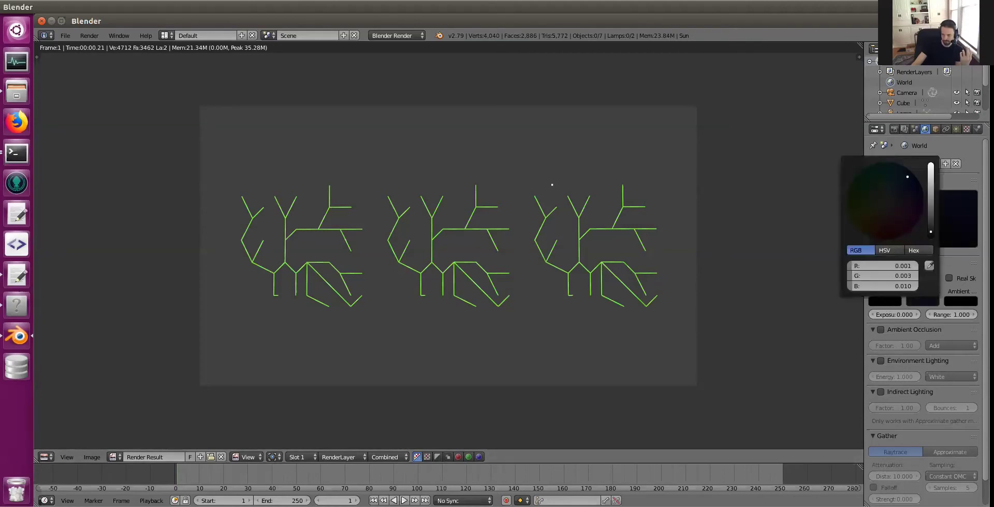
Re-render the neurons against the dark navy sky and open the render's Image menu.
{"action": "left_click", "coordinate": [894, 129]}
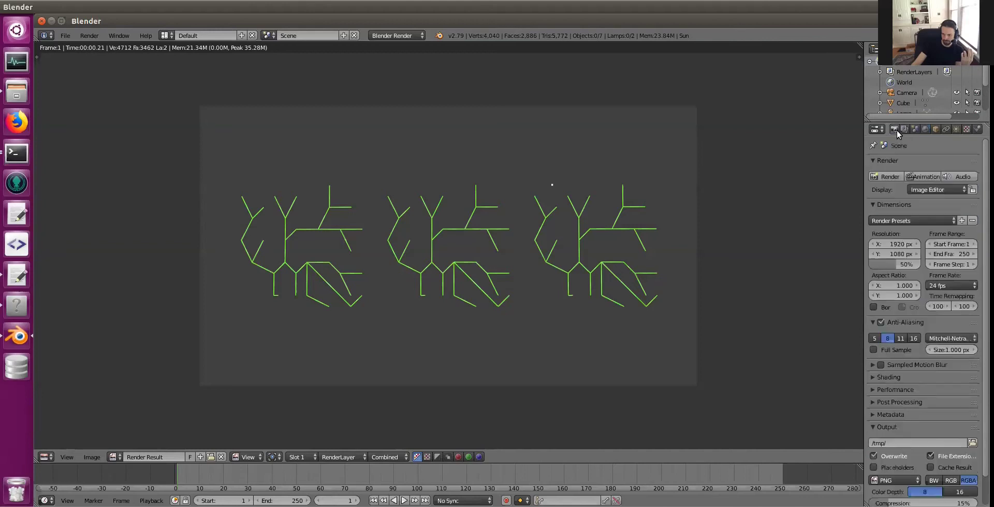
{"action": "left_click", "coordinate": [889, 177]}
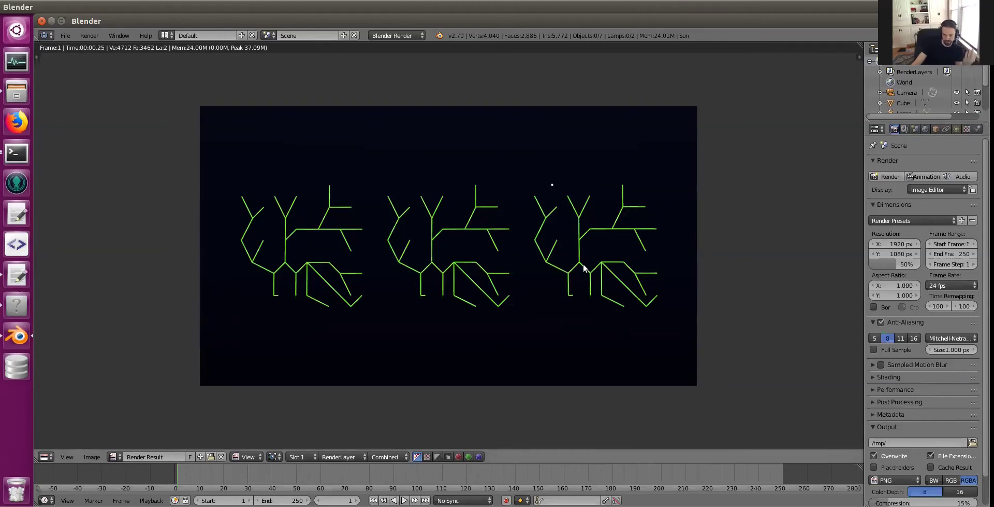
{"action": "left_click", "coordinate": [92, 457]}
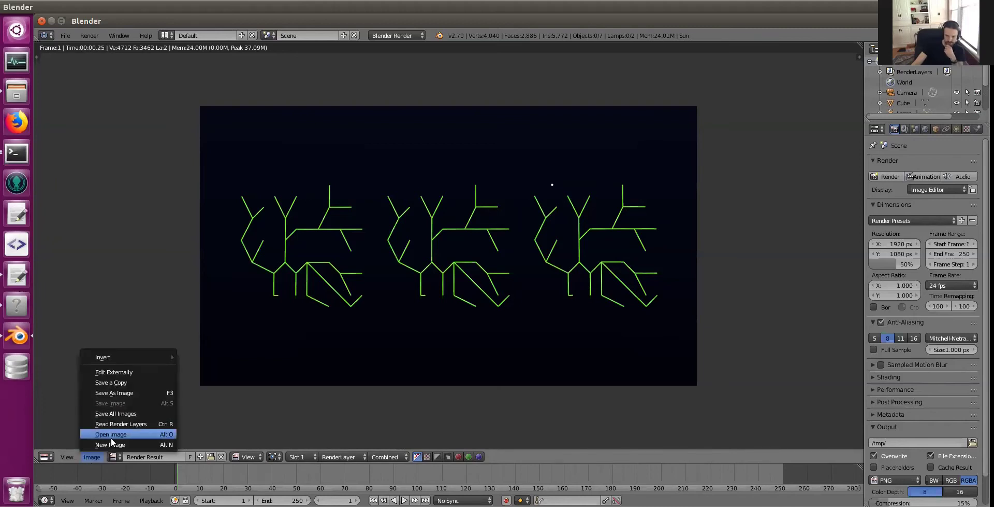
{"action": "left_click", "coordinate": [93, 457]}
{"action": "left_click", "coordinate": [93, 457]}
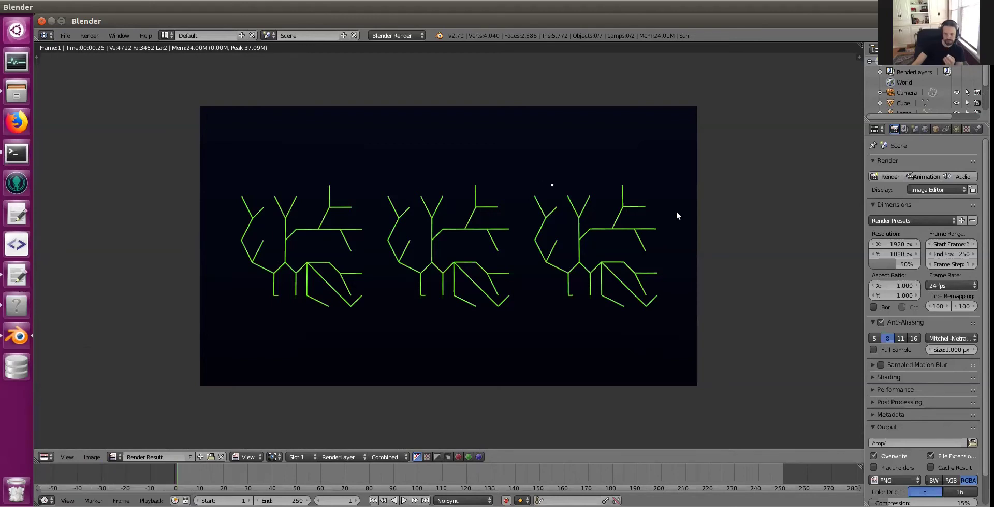
Switch the render area back to the 3D viewport.
{"action": "left_click", "coordinate": [47, 457]}
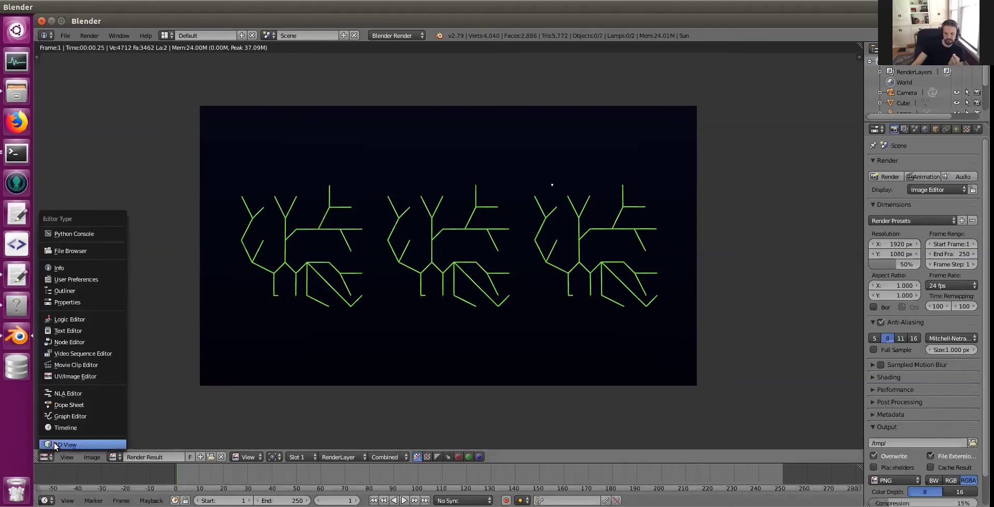
{"action": "left_click", "coordinate": [62, 444]}
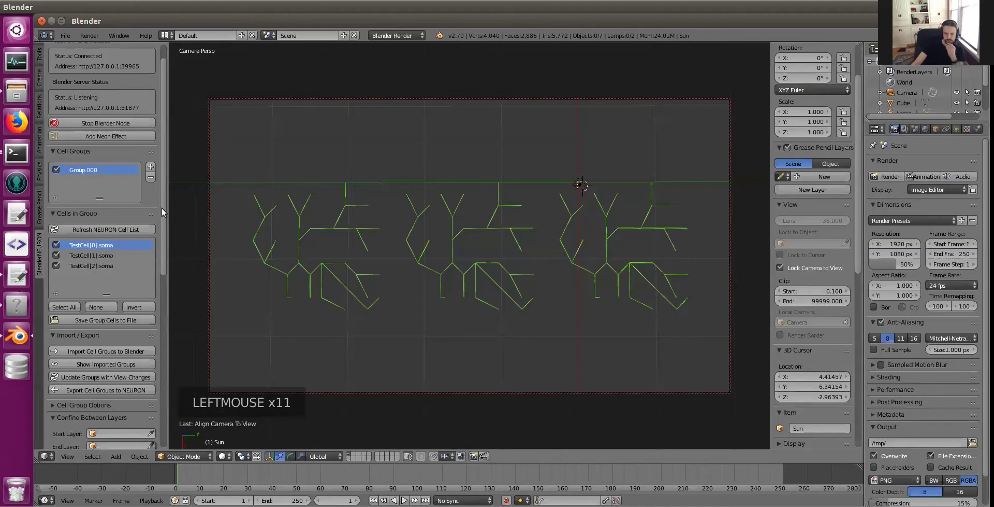
{"action": "left_click_drag", "start_coordinate": [161, 211], "coordinate": [165, 187]}
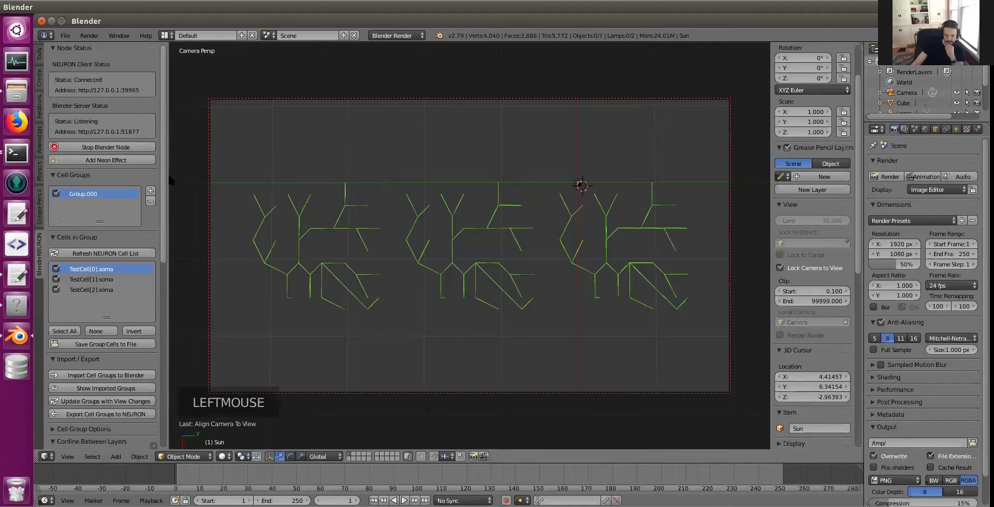
{"action": "left_click", "coordinate": [52, 456]}
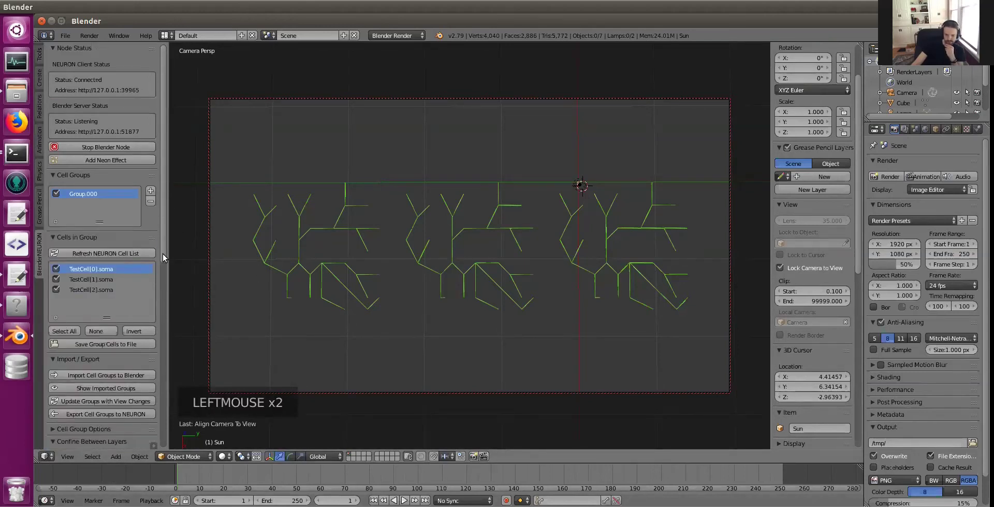
Scroll the BlenderNEURON shelf and expand Group.000's Cell Group Options.
{"action": "left_click", "coordinate": [170, 195]}
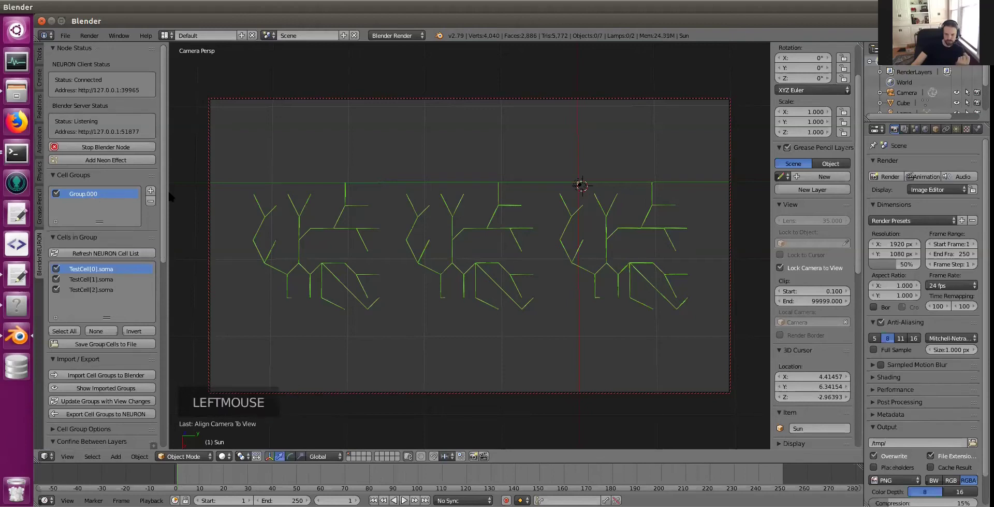
{"action": "left_click_drag", "start_coordinate": [164, 195], "coordinate": [160, 254]}
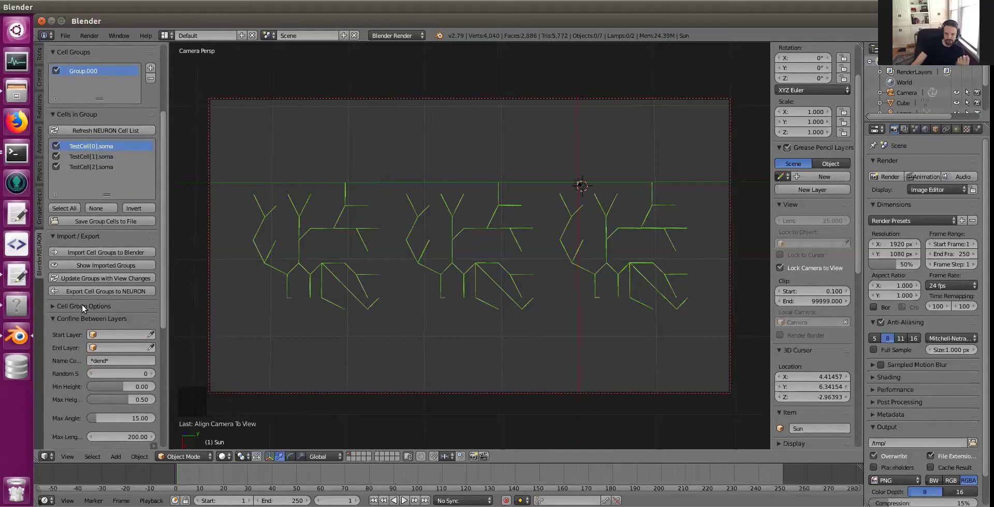
{"action": "left_click", "coordinate": [55, 309]}
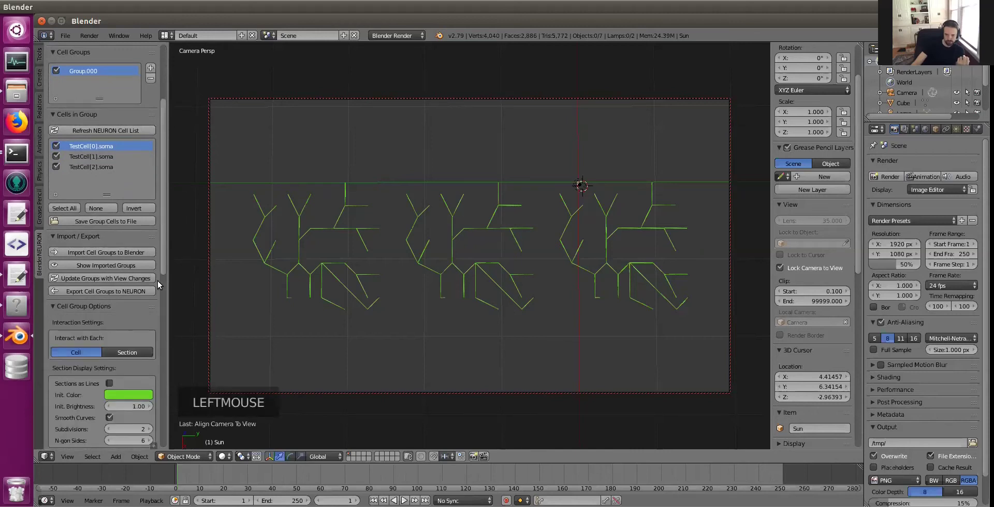
{"action": "left_click_drag", "start_coordinate": [164, 287], "coordinate": [157, 309]}
{"action": "scroll", "coordinate": [157, 311], "scroll_direction": "down", "scroll_amount": 2}
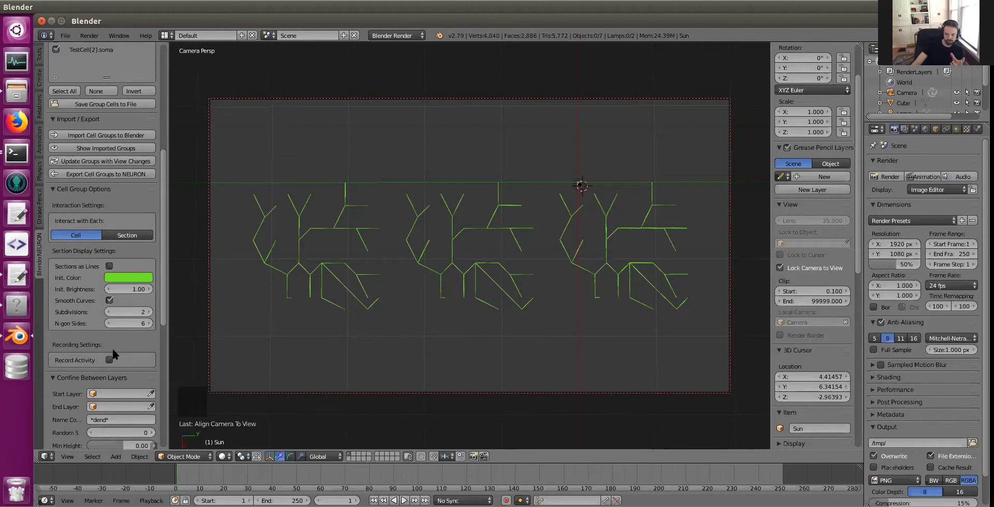
{"action": "left_click_drag", "start_coordinate": [162, 300], "coordinate": [163, 319]}
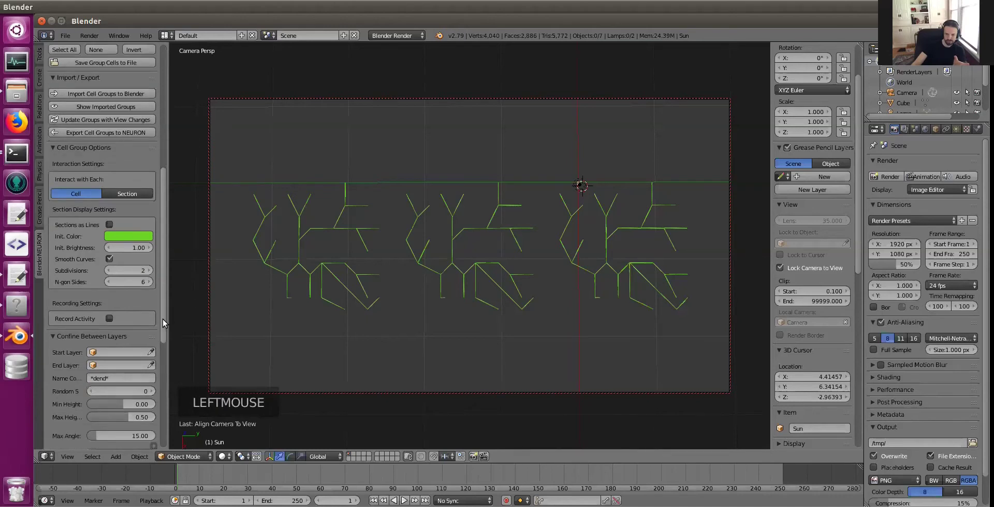
Turn on activity recording from every section instead of only the soma.
{"action": "left_click", "coordinate": [109, 318]}
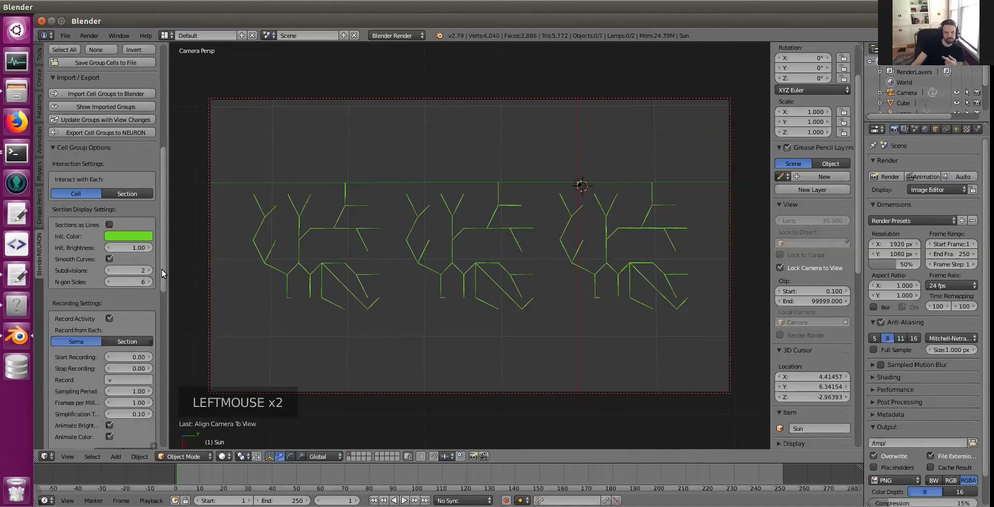
{"action": "left_click_drag", "start_coordinate": [164, 275], "coordinate": [163, 310]}
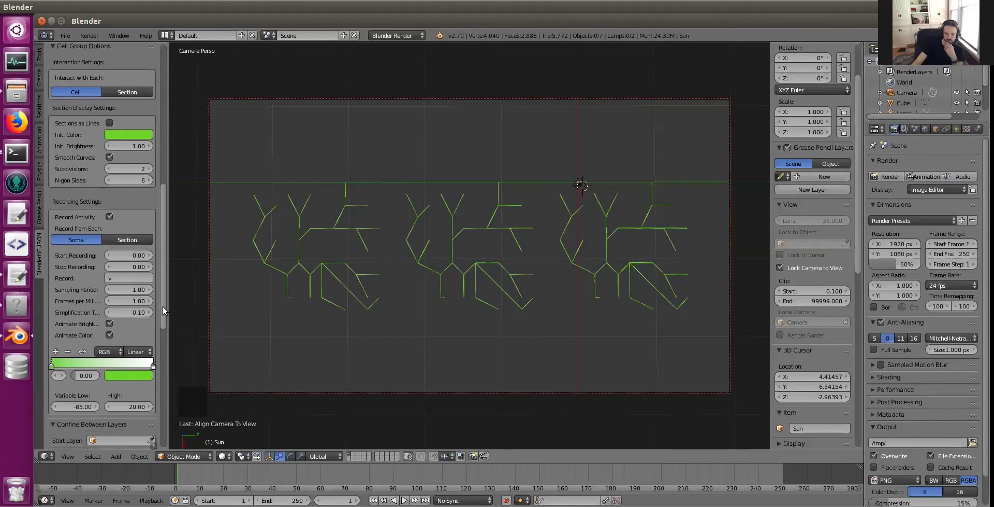
{"action": "left_click", "coordinate": [130, 243]}
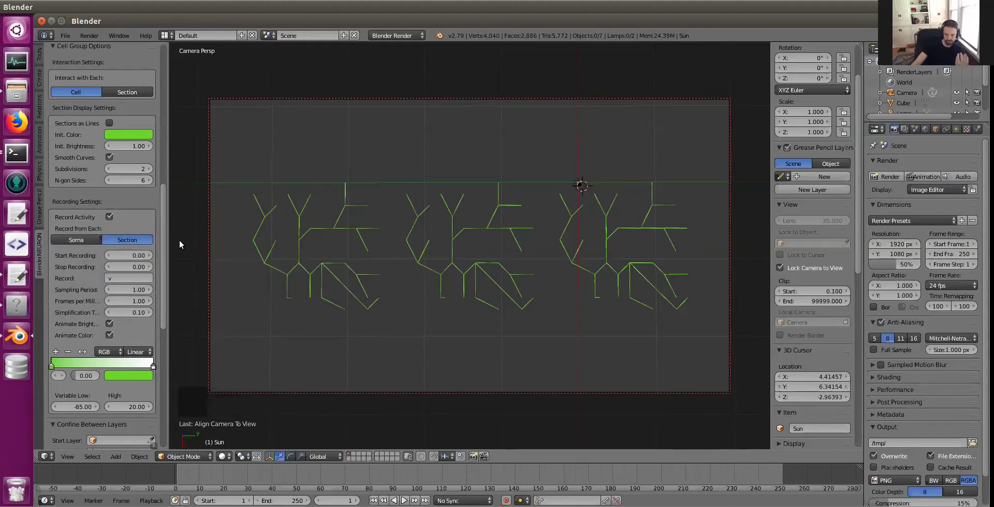
Widen the neuron add-on settings panel and raise NEURON's voltage plot and cell shape windows.
{"action": "left_click", "coordinate": [165, 252]}
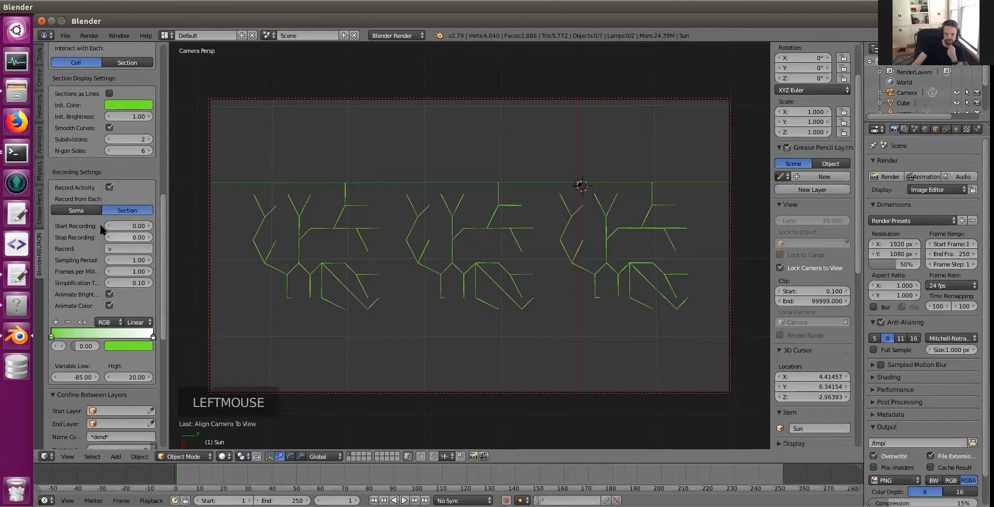
{"action": "left_click_drag", "start_coordinate": [170, 230], "coordinate": [202, 231]}
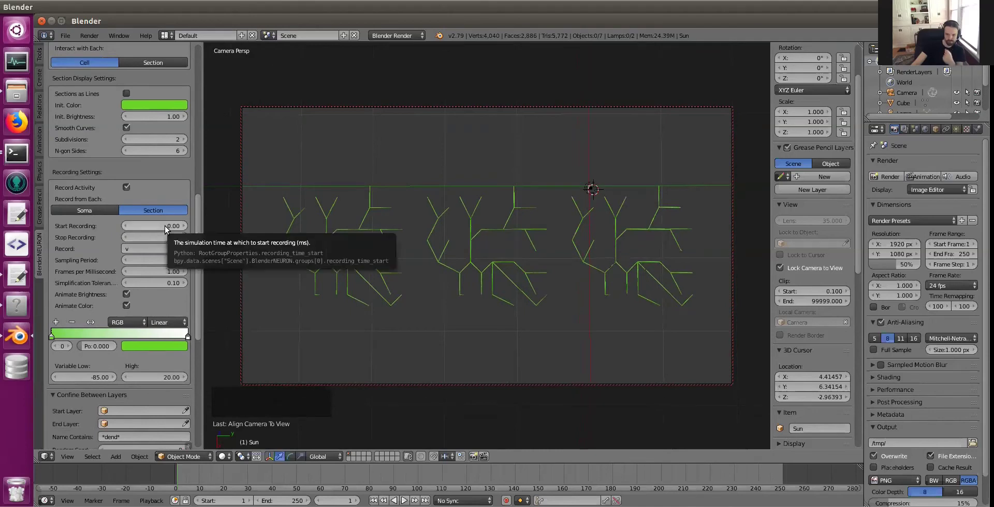
{"action": "left_click", "coordinate": [22, 310]}
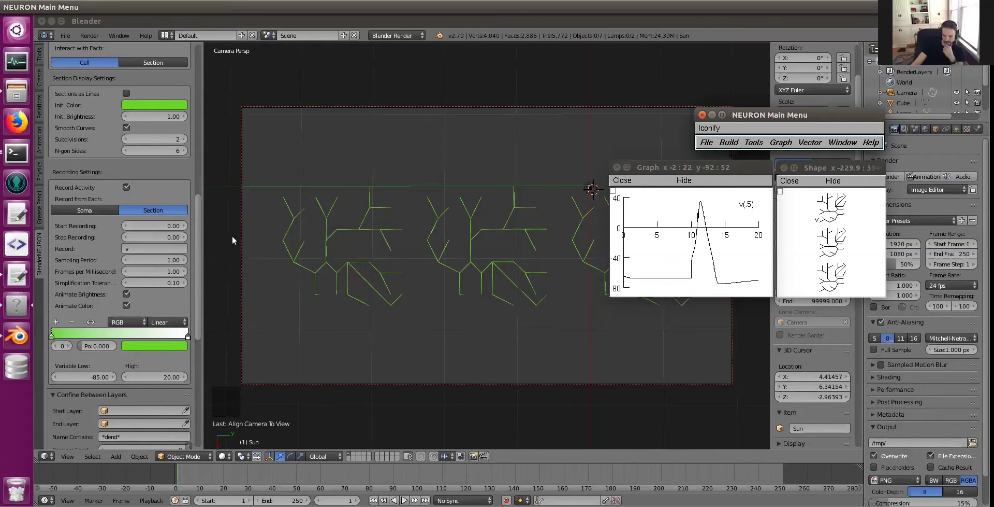
Set the Group.000 recording window to start at 8 ms and stop at 15 ms.
{"action": "left_click", "coordinate": [155, 226]}
{"action": "type", "text": "8"}
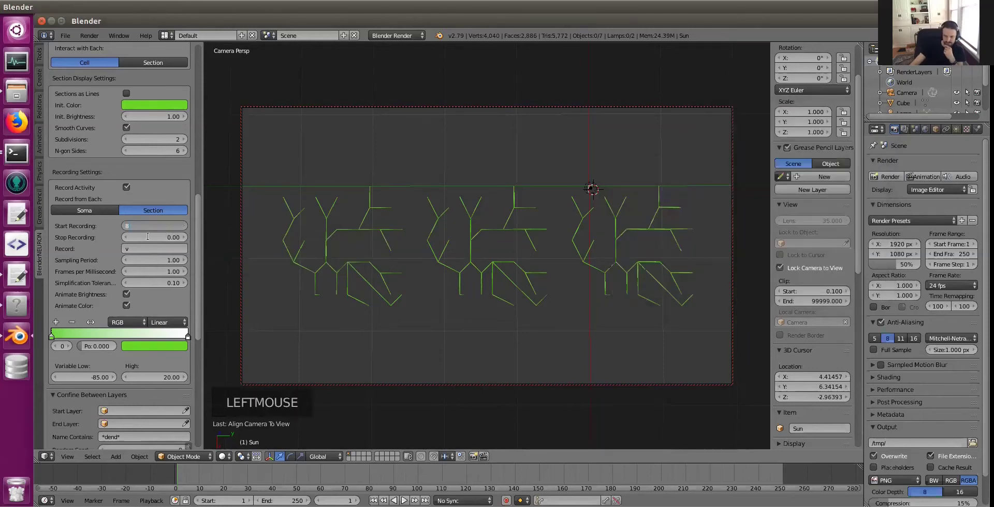
{"action": "key", "text": "Return"}
{"action": "left_click", "coordinate": [153, 237]}
{"action": "type", "text": "15"}
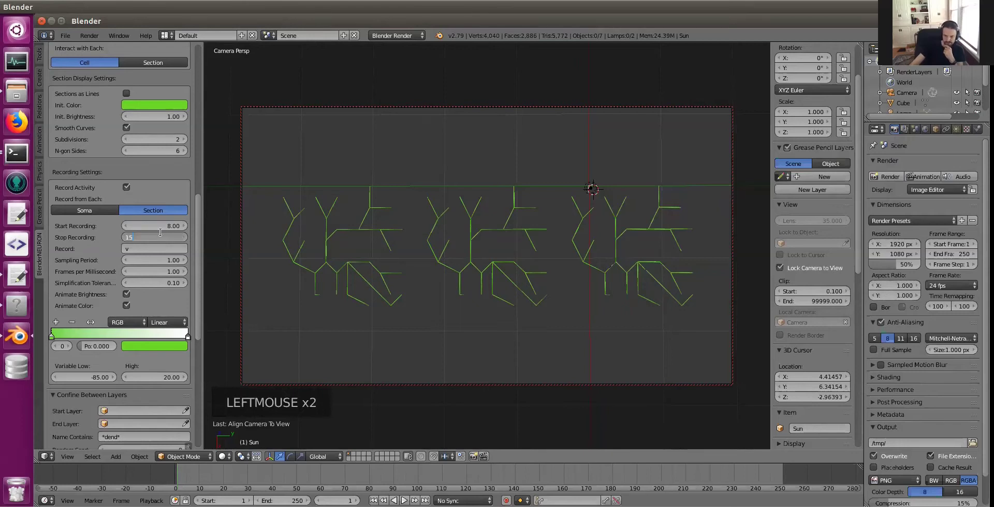
{"action": "key", "text": "Return"}
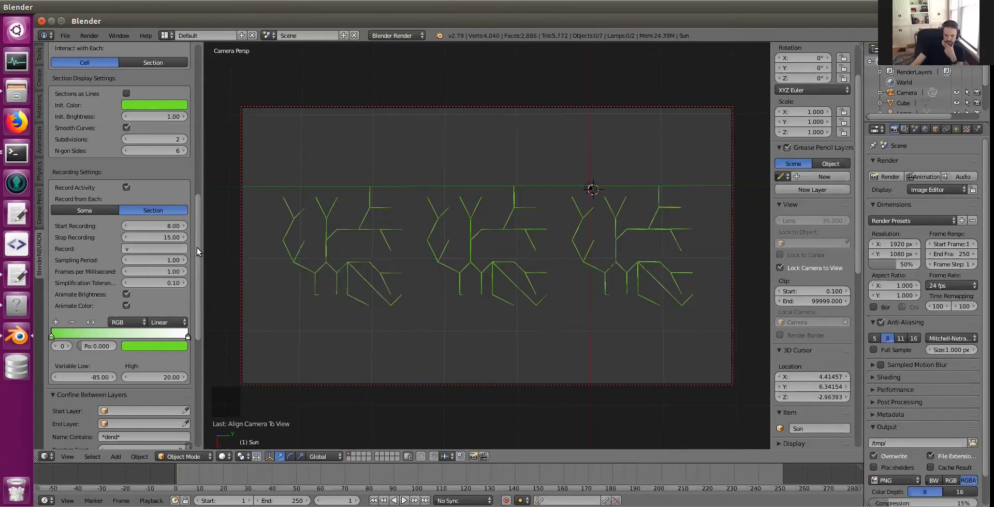
{"action": "left_click_drag", "start_coordinate": [199, 249], "coordinate": [198, 260]}
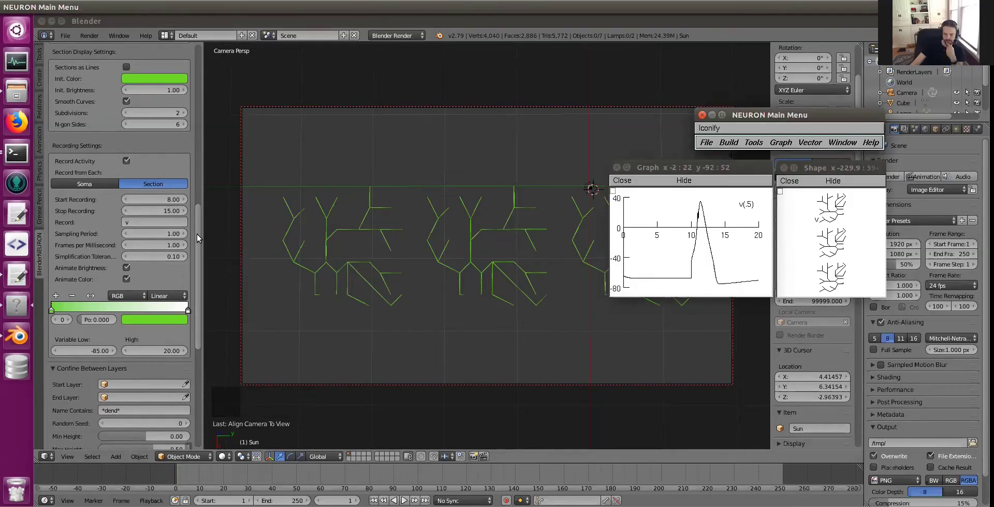
Set the recording sampling period to 0.1 ms.
{"action": "left_click", "coordinate": [195, 239]}
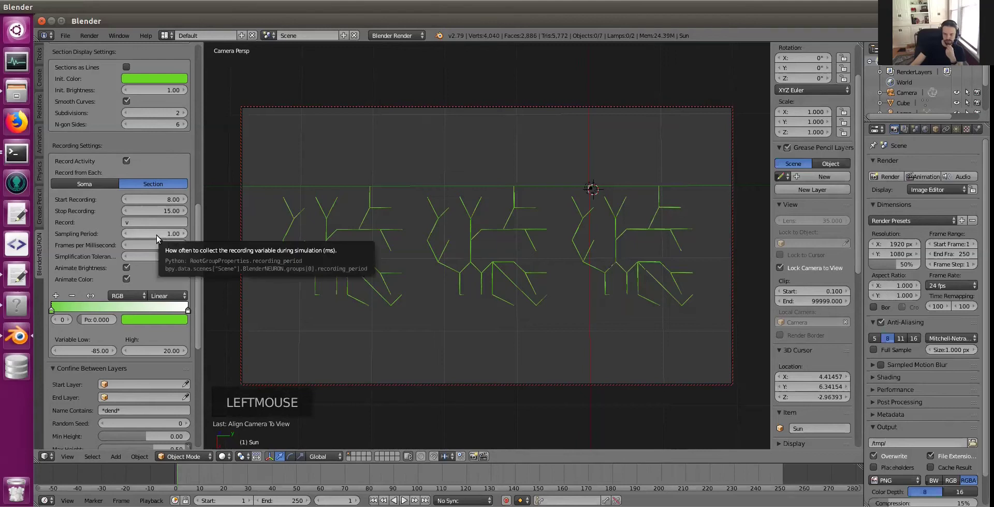
{"action": "left_click", "coordinate": [153, 234]}
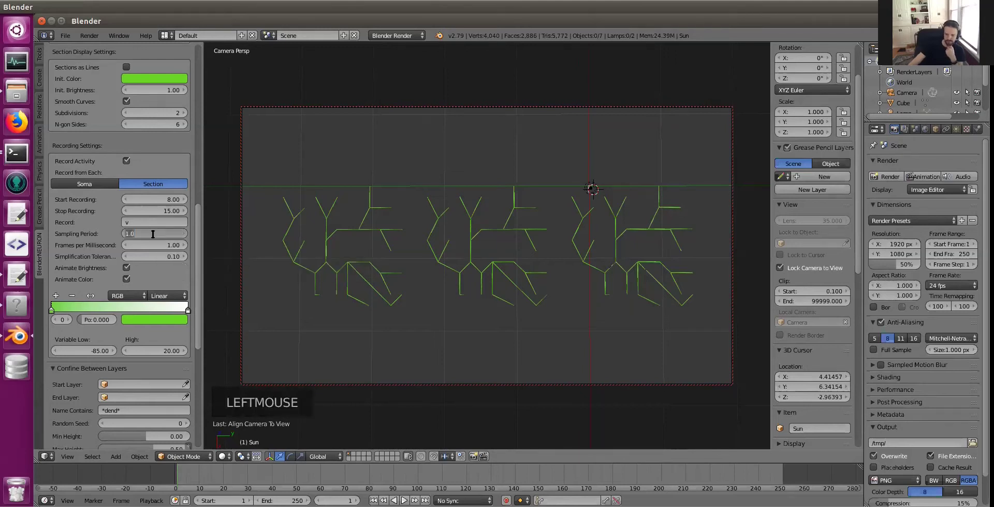
{"action": "type", "text": "0.1"}
{"action": "key", "text": "Return"}
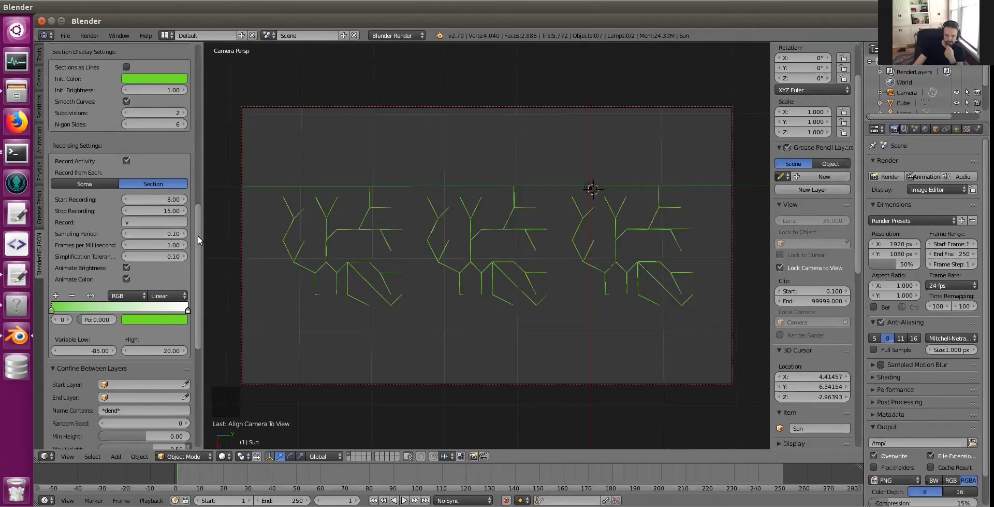
{"action": "left_click_drag", "start_coordinate": [199, 247], "coordinate": [198, 252]}
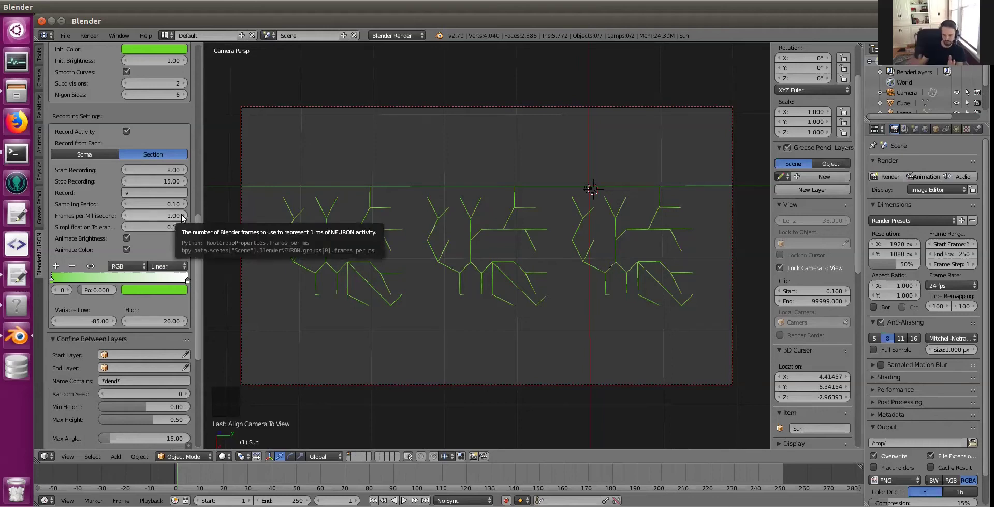
Set Frames per Millisecond to 10 and widen the tool shelf settings panel.
{"action": "left_click", "coordinate": [163, 216]}
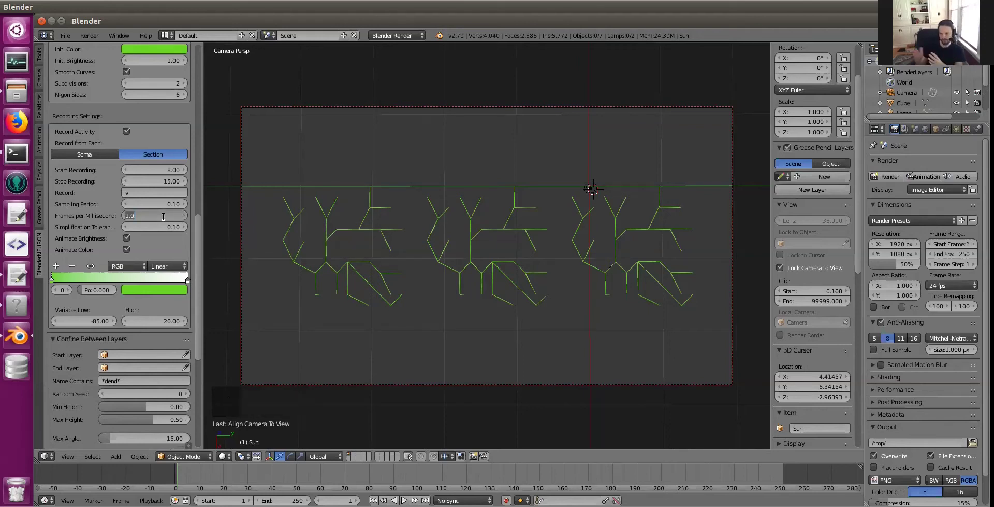
{"action": "type", "text": "10"}
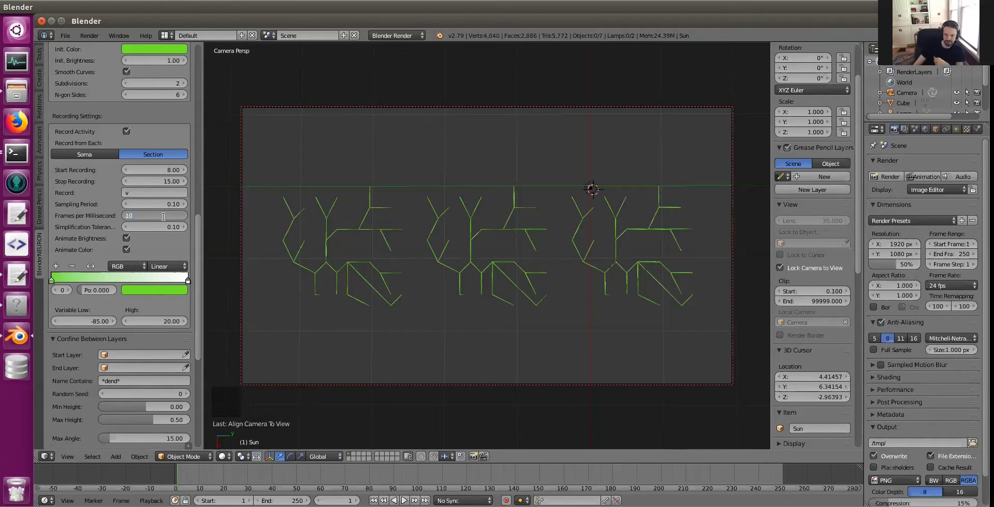
{"action": "key", "text": "Return"}
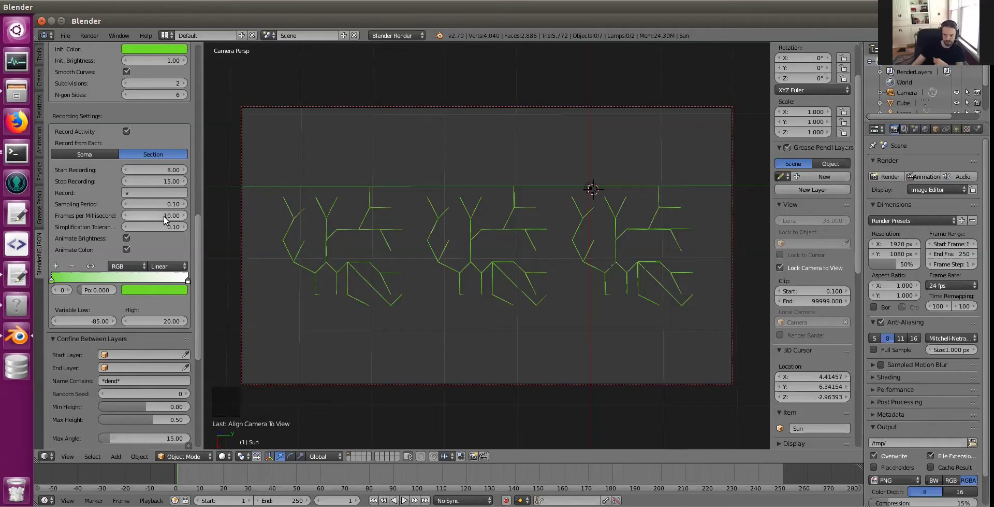
{"action": "left_click", "coordinate": [203, 253]}
{"action": "left_click_drag", "start_coordinate": [203, 251], "coordinate": [234, 249]}
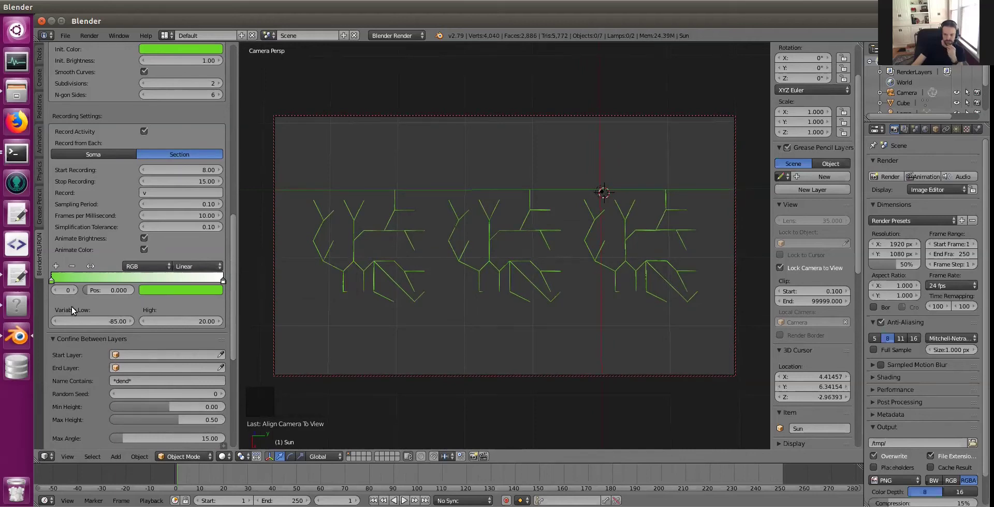
Inspect the colour ramp's green low-end stop and white high-end stop.
{"action": "left_click", "coordinate": [60, 280]}
{"action": "left_click", "coordinate": [55, 279]}
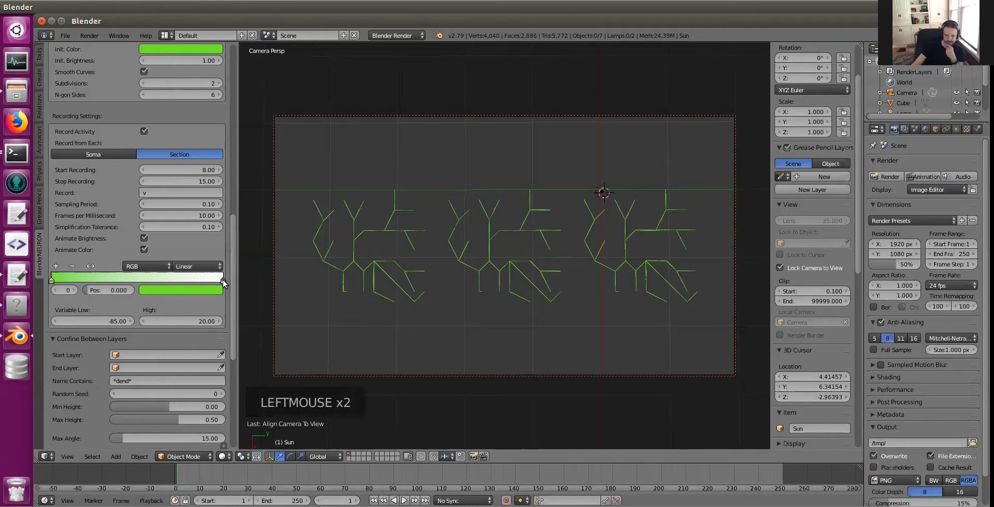
{"action": "left_click", "coordinate": [212, 279]}
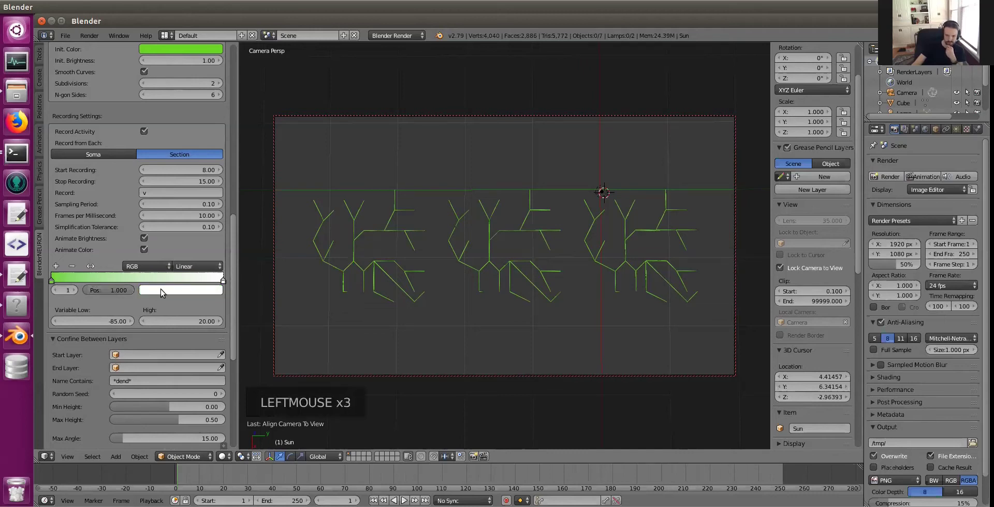
{"action": "left_click", "coordinate": [57, 280]}
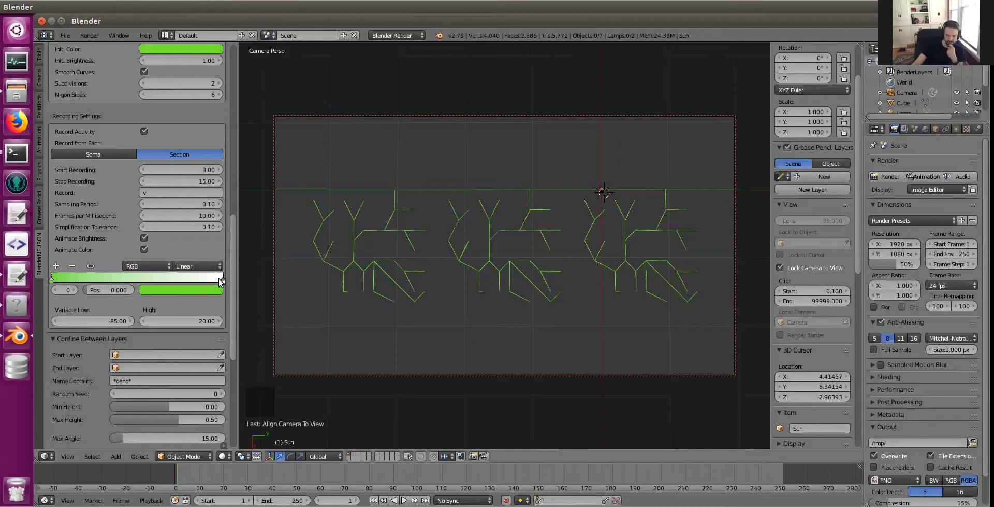
Read the resting voltage on the NEURON graph and set the colour scale's low value to -75.
{"action": "key", "text": "alt+Tab"}
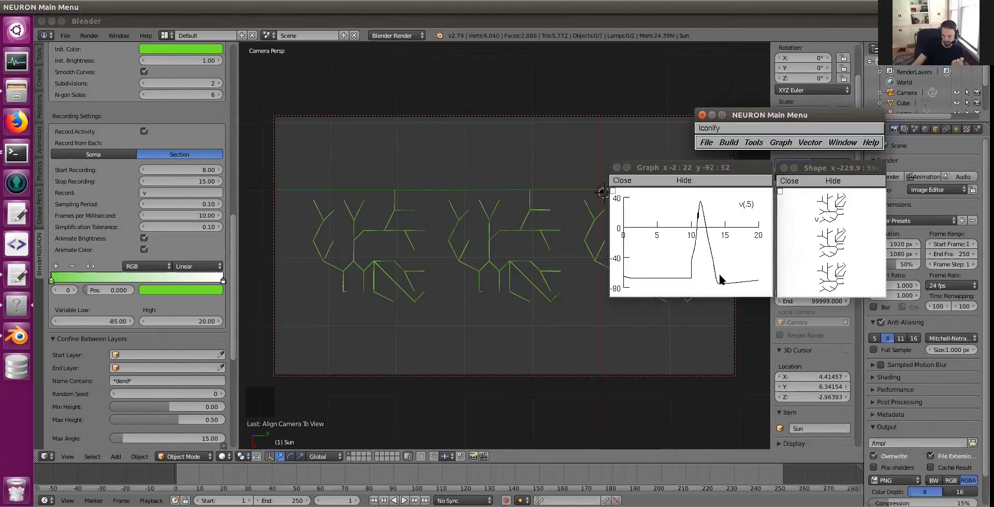
{"action": "mouse_move", "coordinate": [720, 286]}
{"action": "left_mouse_down"}
{"action": "mouse_move", "coordinate": [715, 215]}
{"action": "mouse_move", "coordinate": [700, 203]}
{"action": "left_mouse_up"}
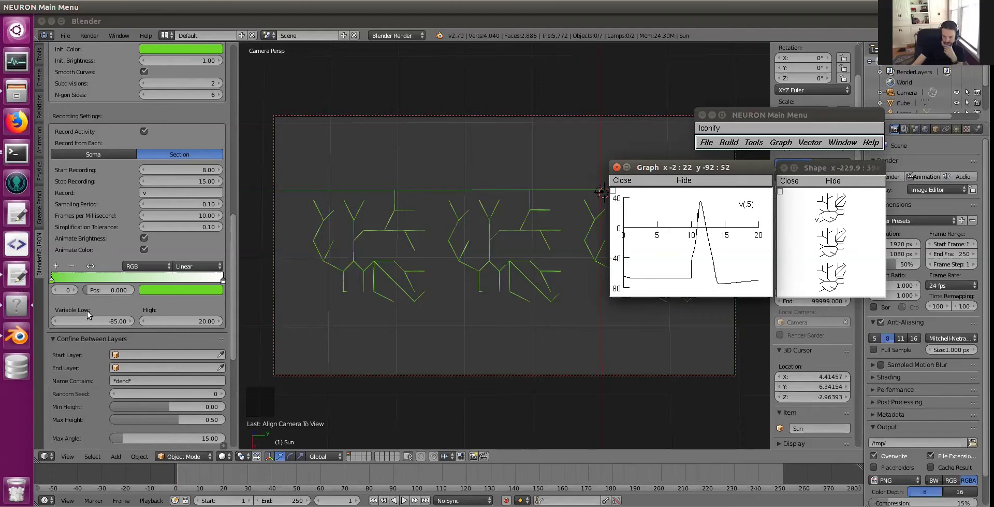
{"action": "left_click", "coordinate": [100, 321]}
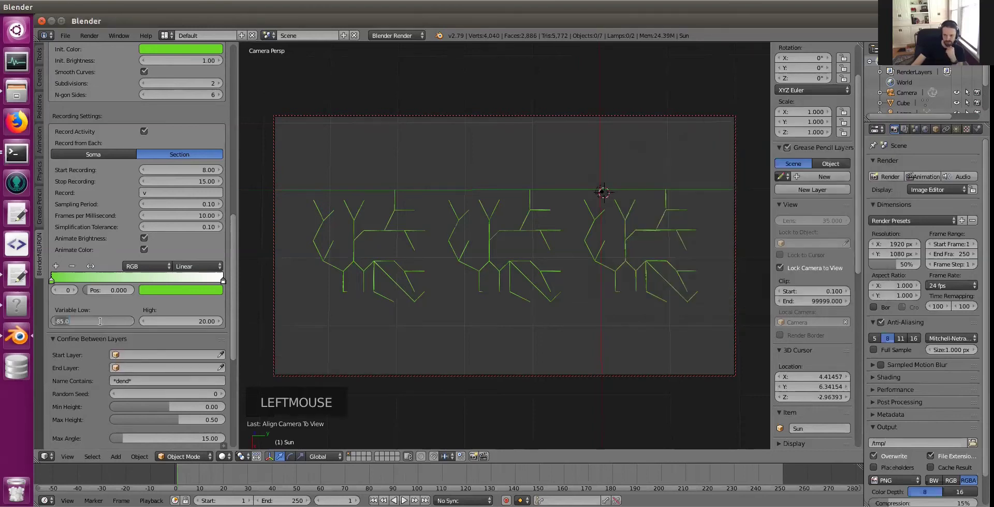
{"action": "type", "text": "-75"}
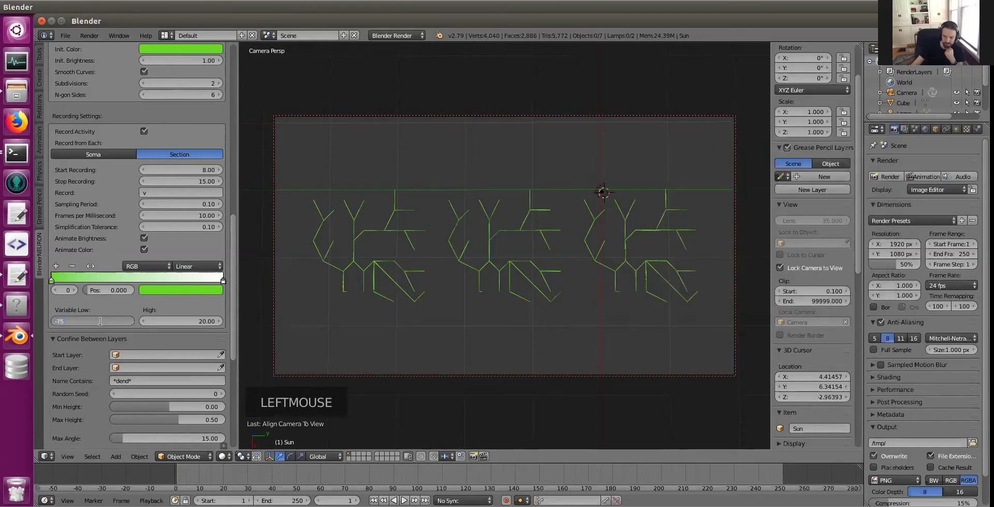
{"action": "left_click", "coordinate": [173, 321]}
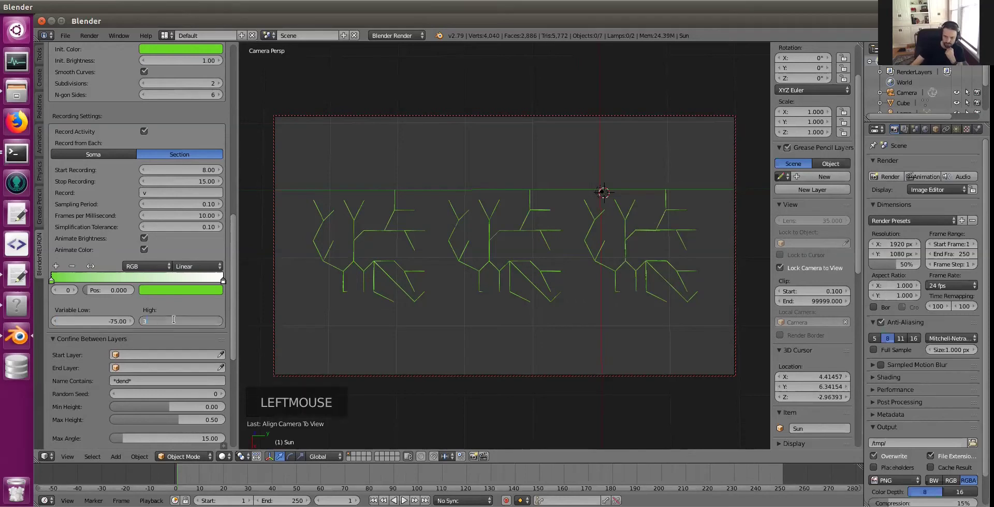
Set the colour scale's high value to 35 mV and re-import the three cell groups.
{"action": "type", "text": "35"}
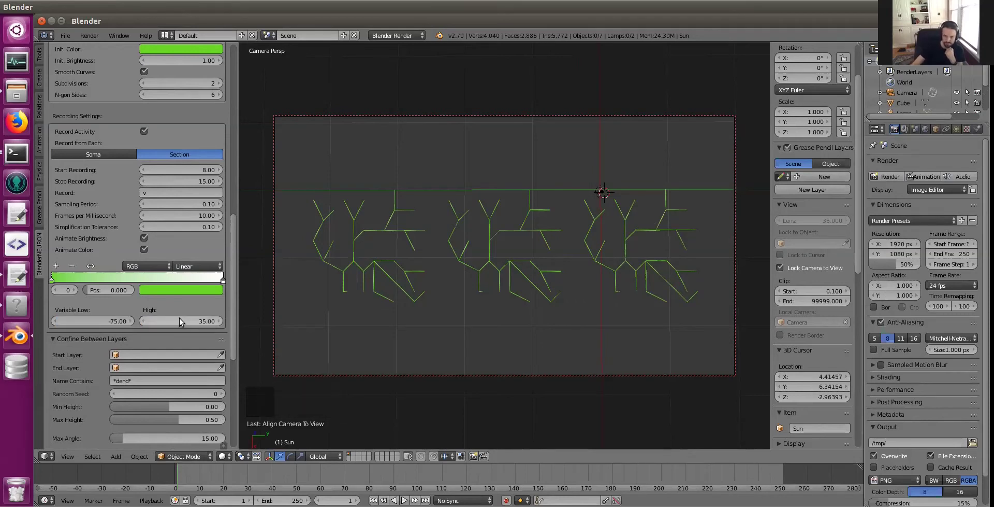
{"action": "left_click", "coordinate": [236, 292]}
{"action": "left_click_drag", "start_coordinate": [236, 292], "coordinate": [235, 217]}
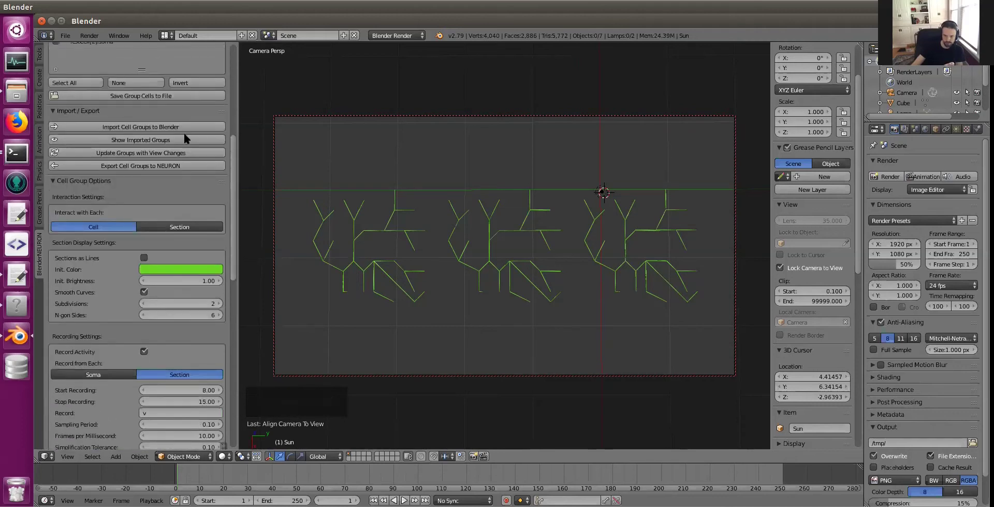
{"action": "left_click", "coordinate": [142, 127]}
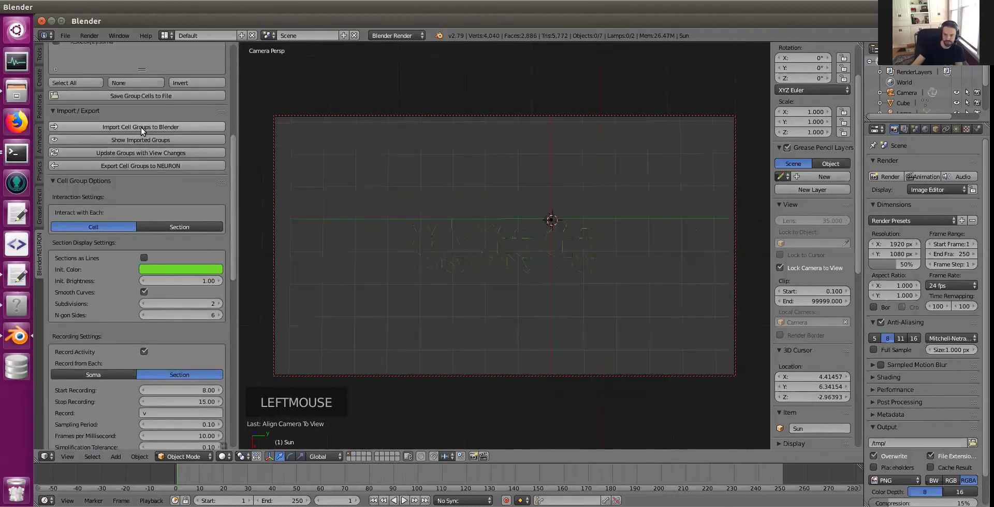
{"action": "scroll", "coordinate": [536, 249], "scroll_direction": "up", "scroll_amount": 4}
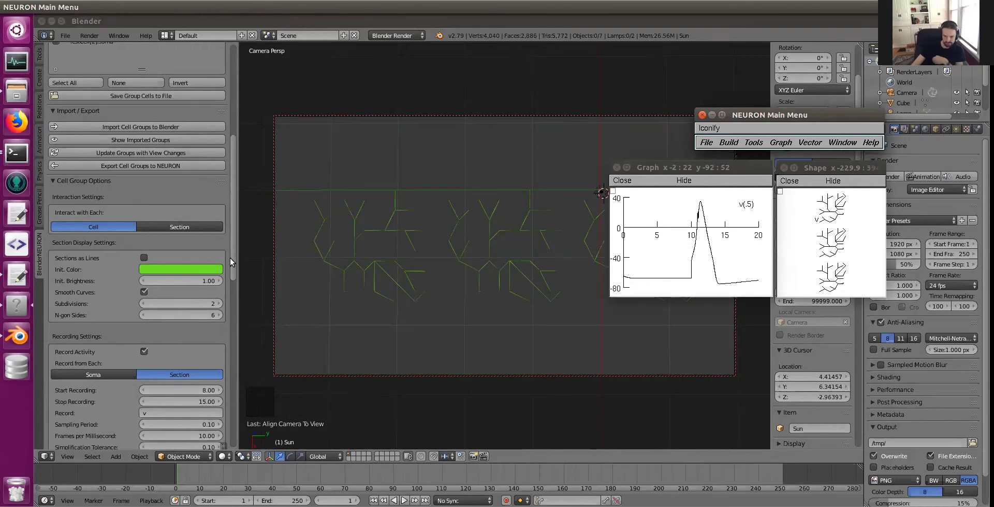
{"action": "left_click_drag", "start_coordinate": [231, 243], "coordinate": [231, 294]}
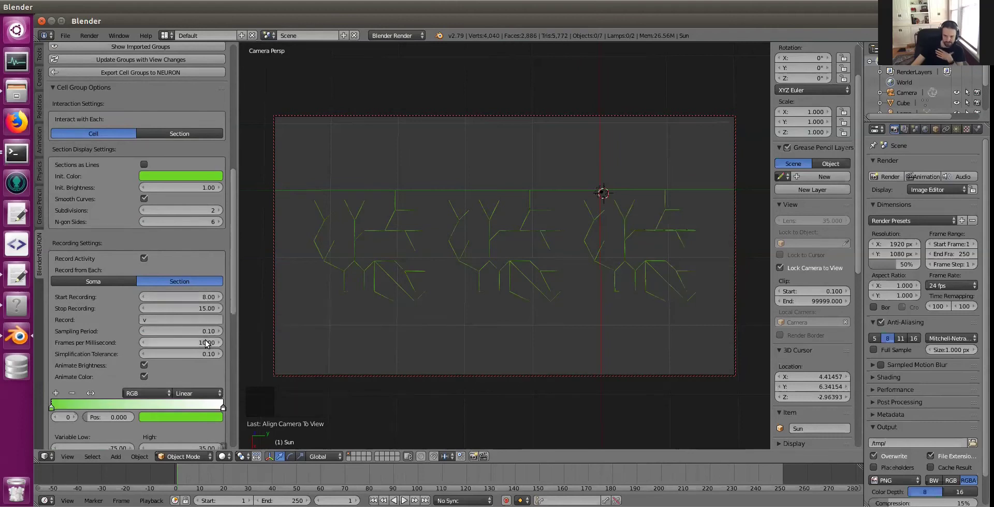
Play and scrub the timeline to watch the neurons flash white around frame 115.
{"action": "left_click", "coordinate": [404, 500]}
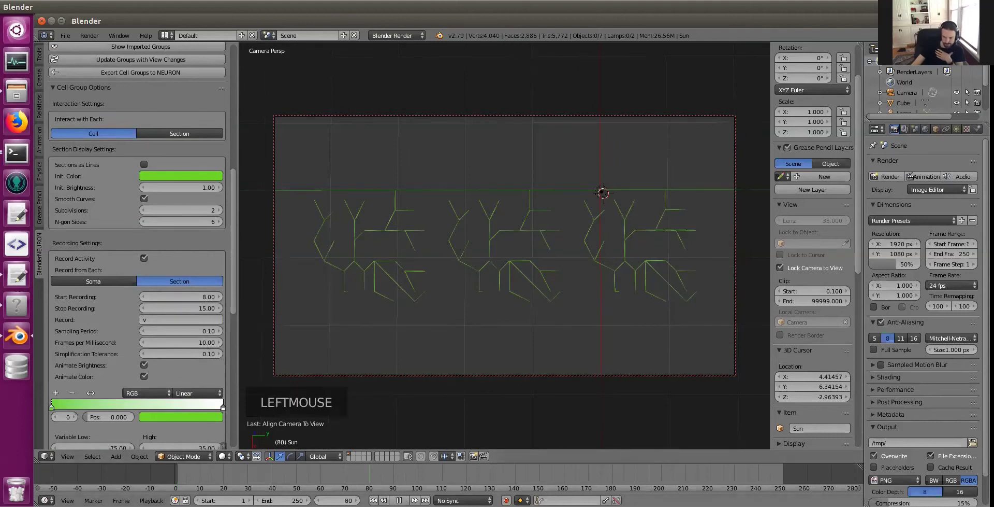
{"action": "left_click", "coordinate": [414, 475]}
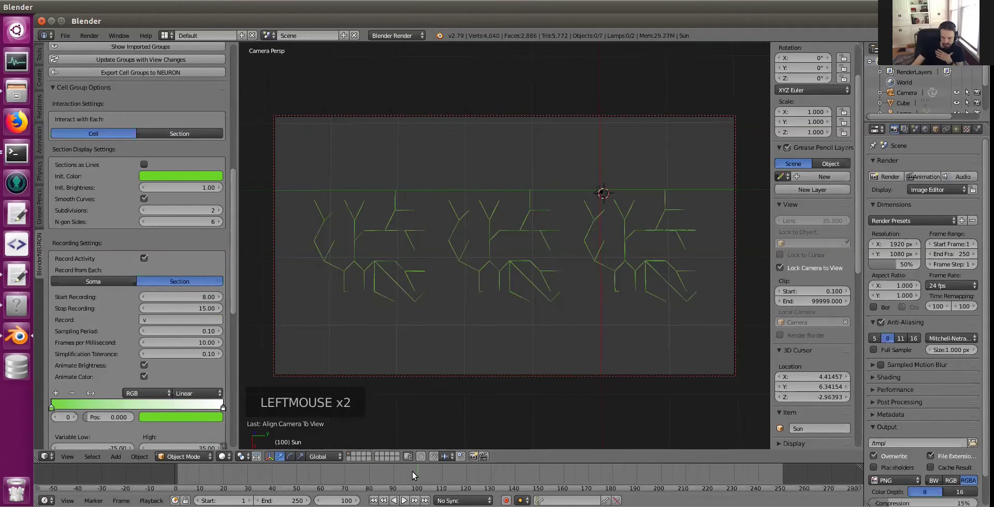
{"action": "left_click", "coordinate": [417, 475]}
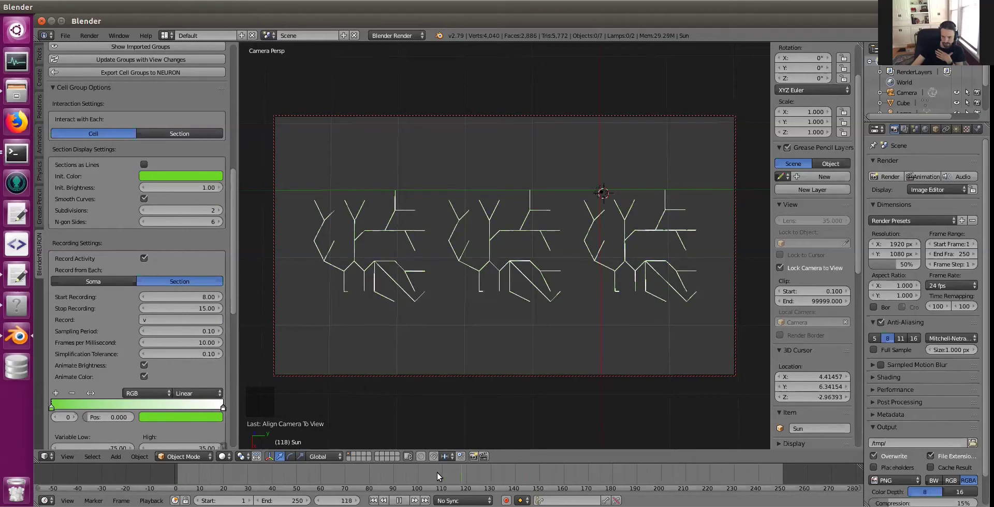
{"action": "left_click", "coordinate": [414, 475]}
{"action": "left_click", "coordinate": [380, 475]}
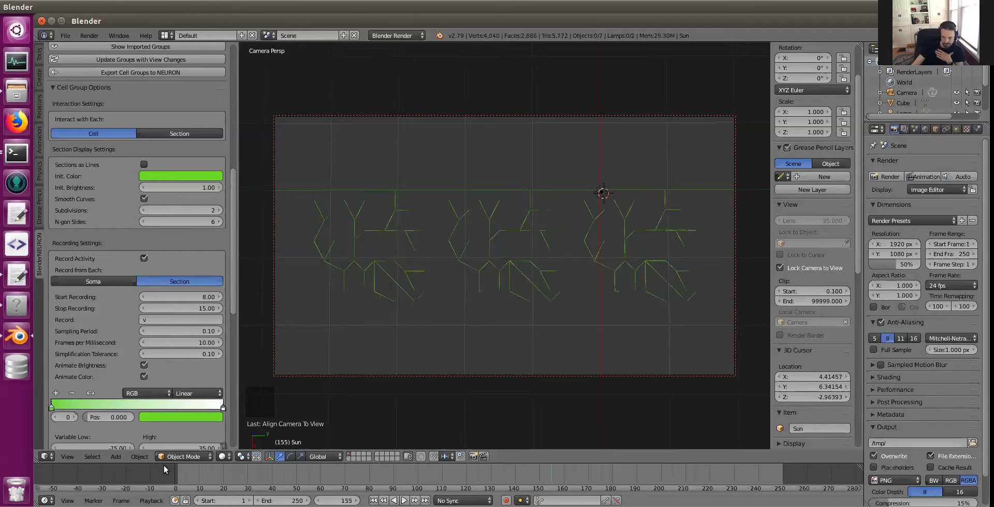
{"action": "key", "text": "alt+a"}
{"action": "scroll", "coordinate": [610, 474], "scroll_direction": "down", "scroll_amount": 2}
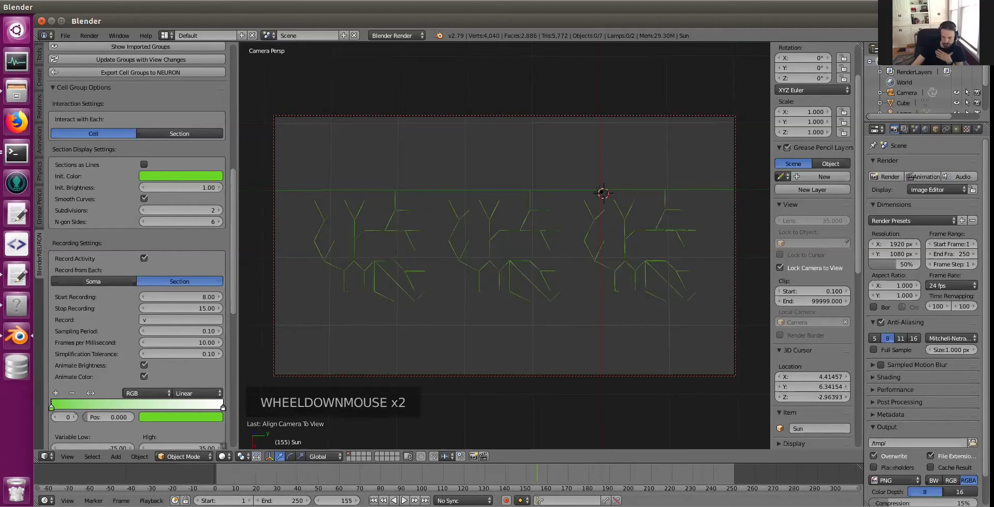
{"action": "scroll", "coordinate": [609, 474], "scroll_direction": "down", "scroll_amount": 3}
{"action": "scroll", "coordinate": [610, 474], "scroll_direction": "up", "scroll_amount": 6}
{"action": "scroll", "coordinate": [609, 474], "scroll_direction": "down", "scroll_amount": 4}
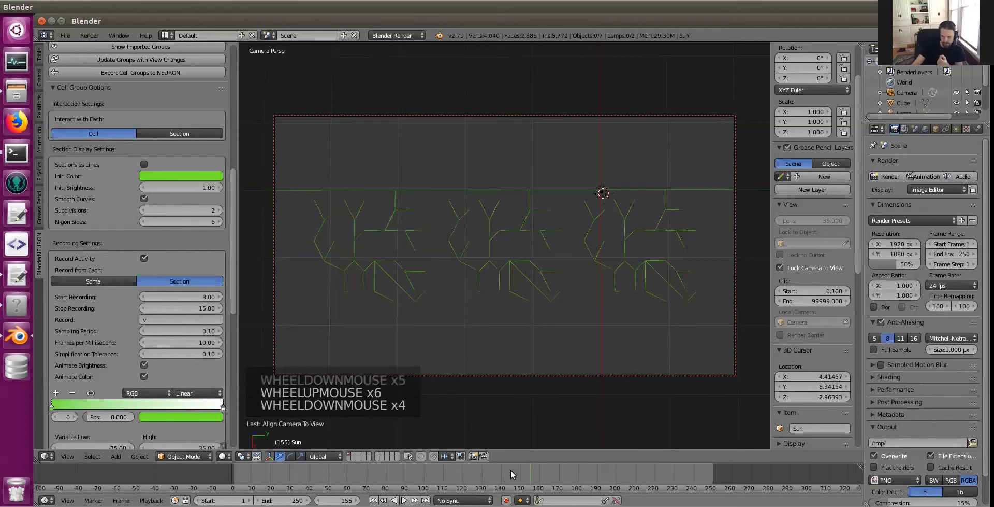
{"action": "mouse_move", "coordinate": [520, 475]}
{"action": "left_mouse_down"}
{"action": "mouse_move", "coordinate": [411, 473]}
{"action": "mouse_move", "coordinate": [537, 473]}
{"action": "left_mouse_up"}
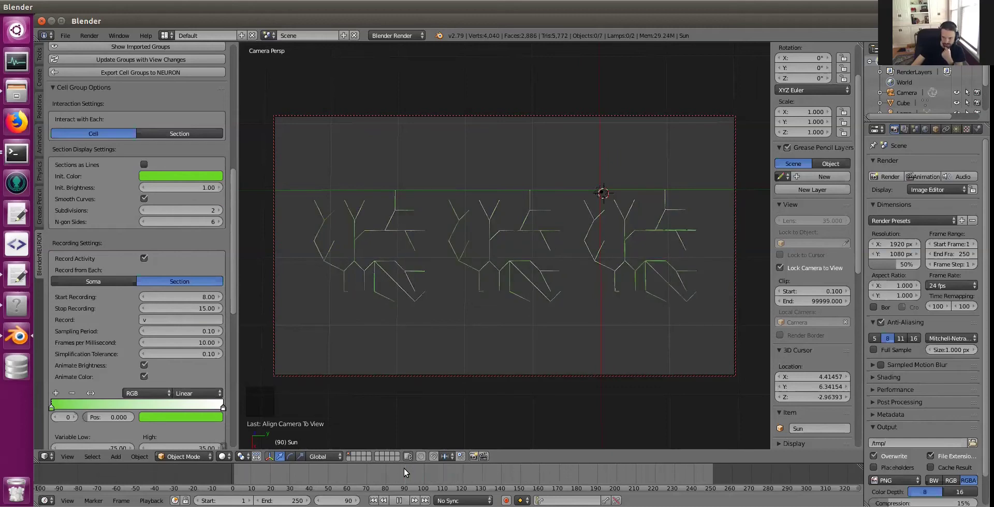
Set the animation start frame to 90 and play it to find the end point.
{"action": "left_click", "coordinate": [399, 500]}
{"action": "left_click", "coordinate": [223, 500]}
{"action": "type", "text": "90"}
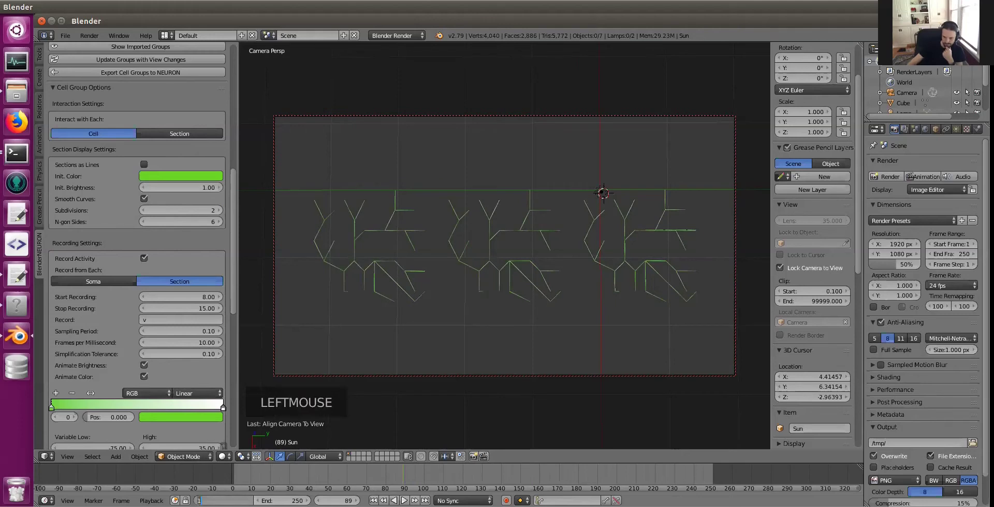
{"action": "key", "text": "Return"}
{"action": "left_click", "coordinate": [402, 500]}
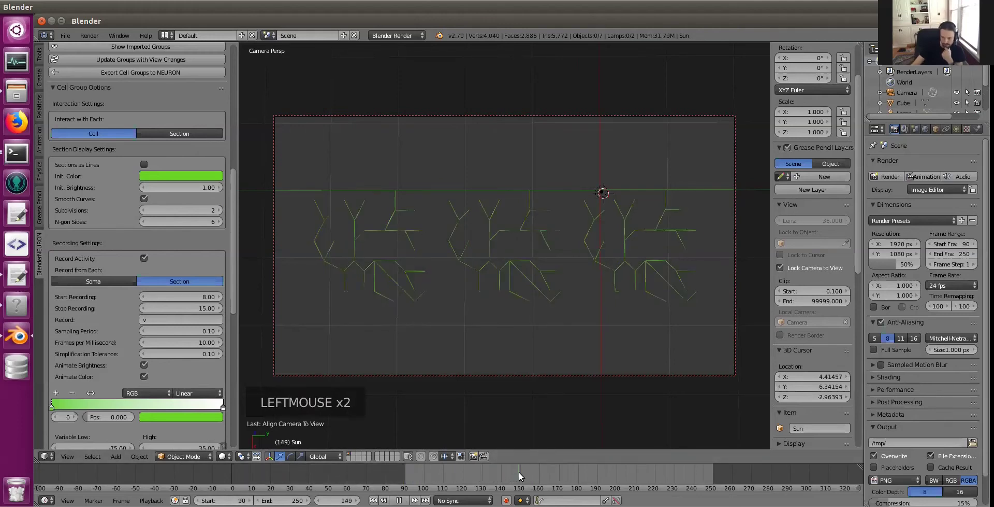
{"action": "left_click", "coordinate": [399, 500]}
Correct the frame range entries so the animation runs from frame 90 to 150.
{"action": "left_click", "coordinate": [283, 500]}
{"action": "type", "text": "15"}
{"action": "key", "text": "Return"}
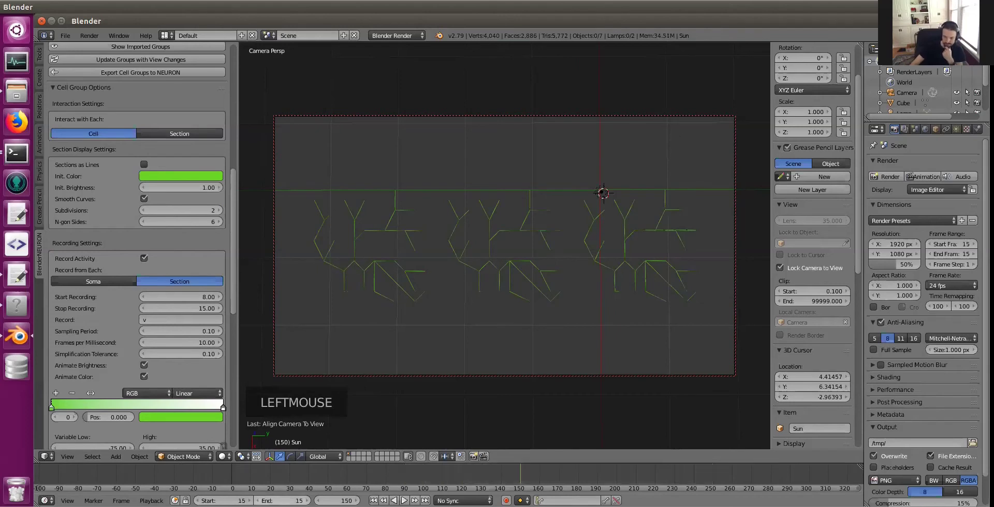
{"action": "left_click", "coordinate": [320, 457]}
{"action": "left_click", "coordinate": [223, 499]}
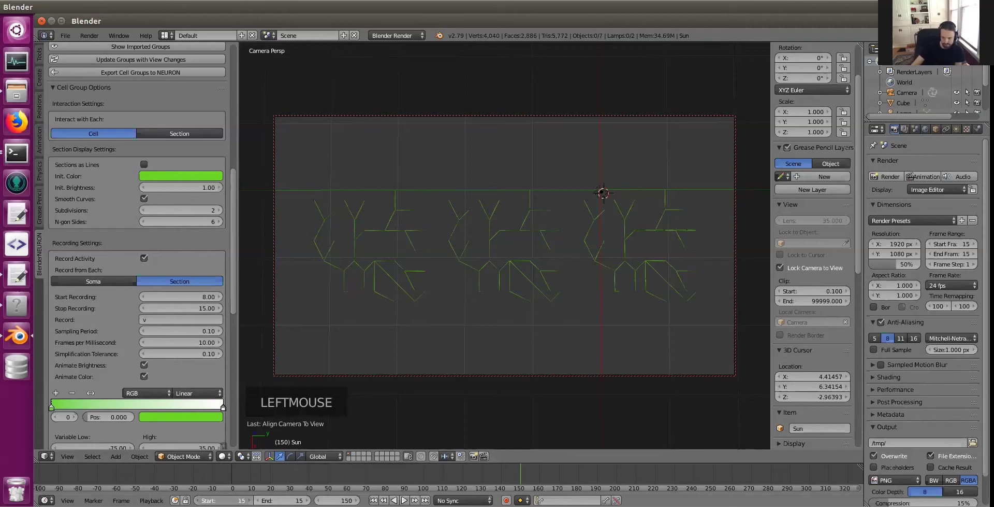
{"action": "type", "text": "9"}
{"action": "key", "text": "Return"}
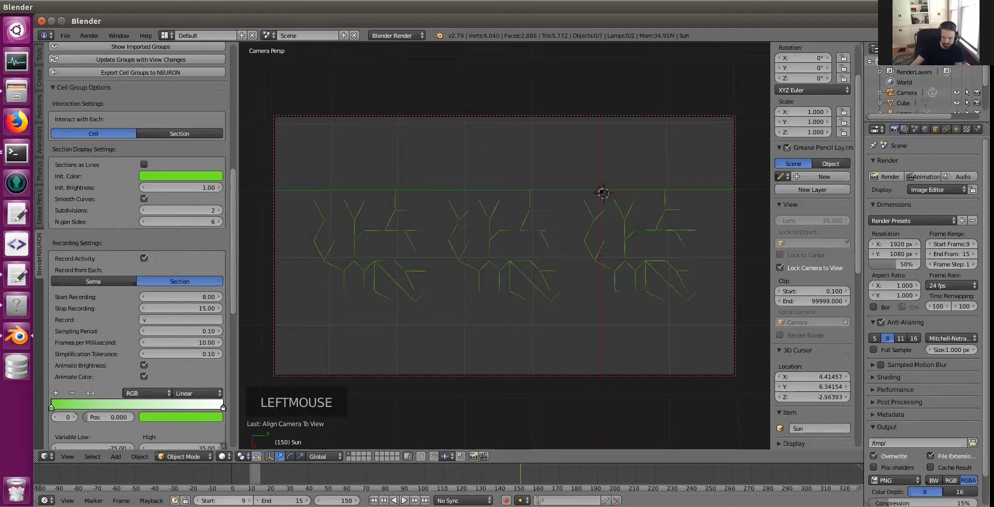
{"action": "left_click", "coordinate": [222, 499]}
{"action": "key", "text": "Return"}
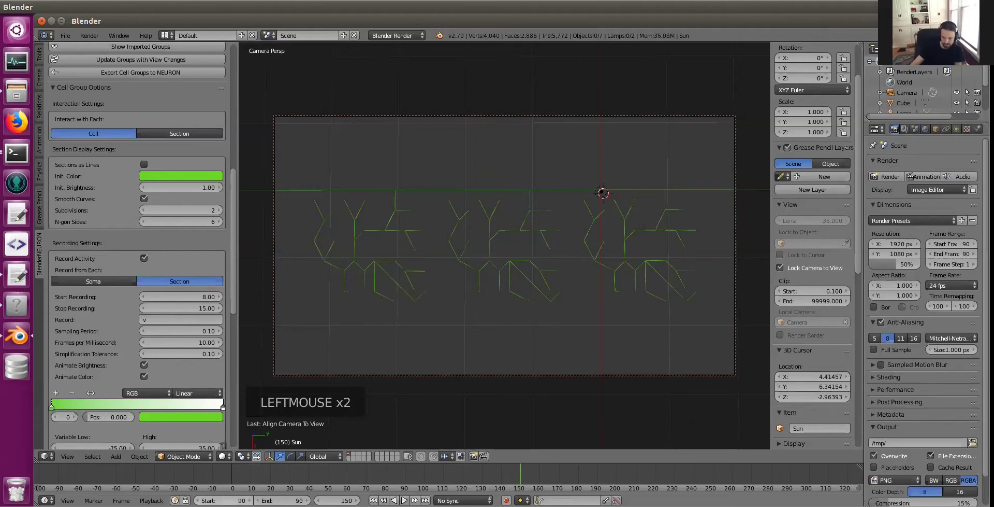
{"action": "left_click", "coordinate": [280, 500]}
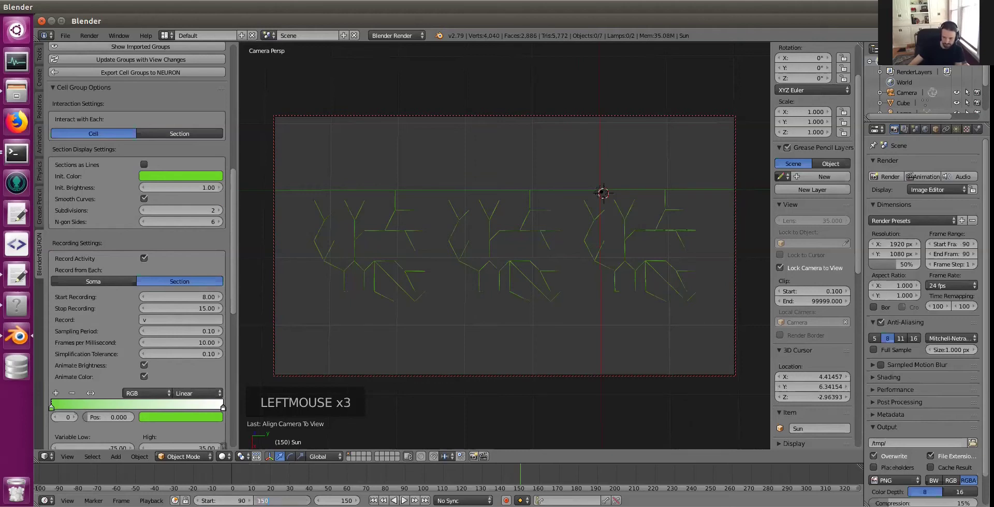
{"action": "key", "text": "Return"}
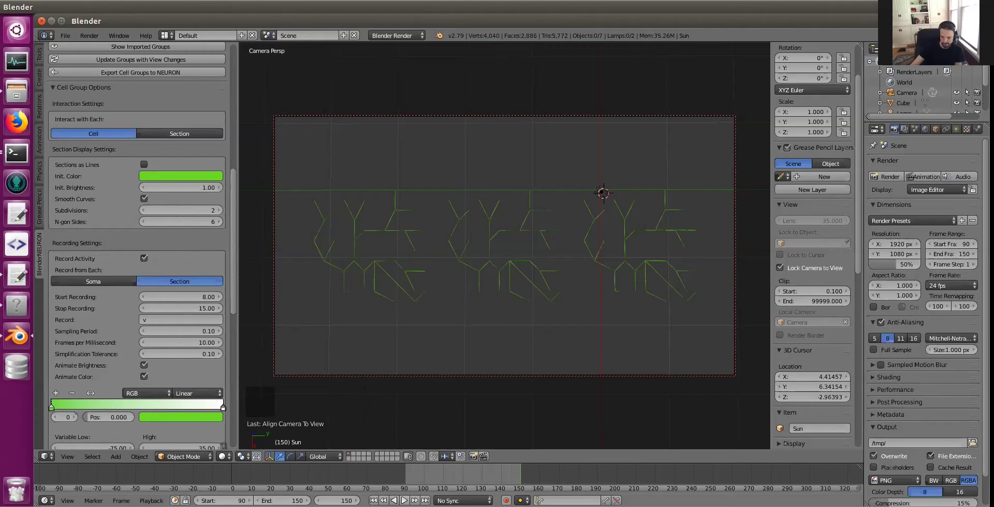
Play the 90–150 neuron animation and pause it on frame 107.
{"action": "left_click", "coordinate": [405, 499]}
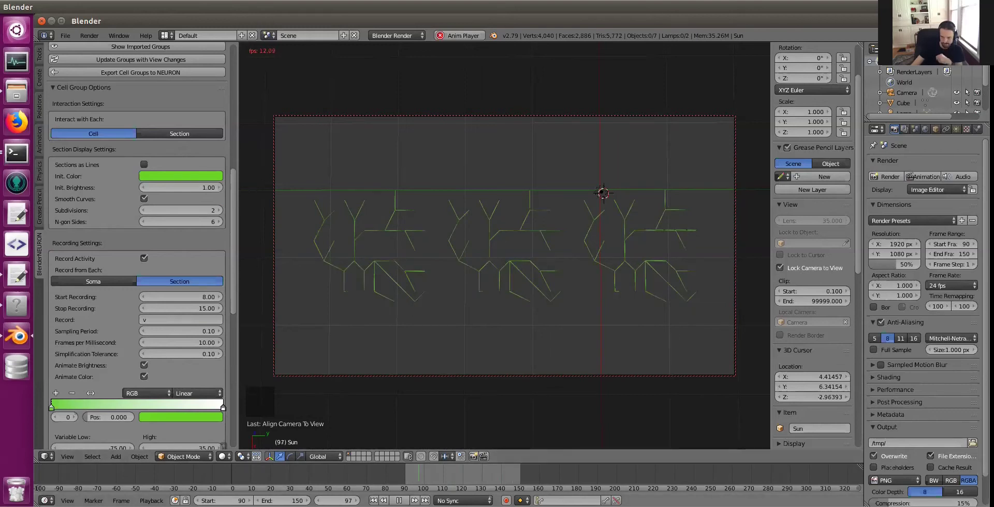
{"action": "left_click", "coordinate": [399, 500]}
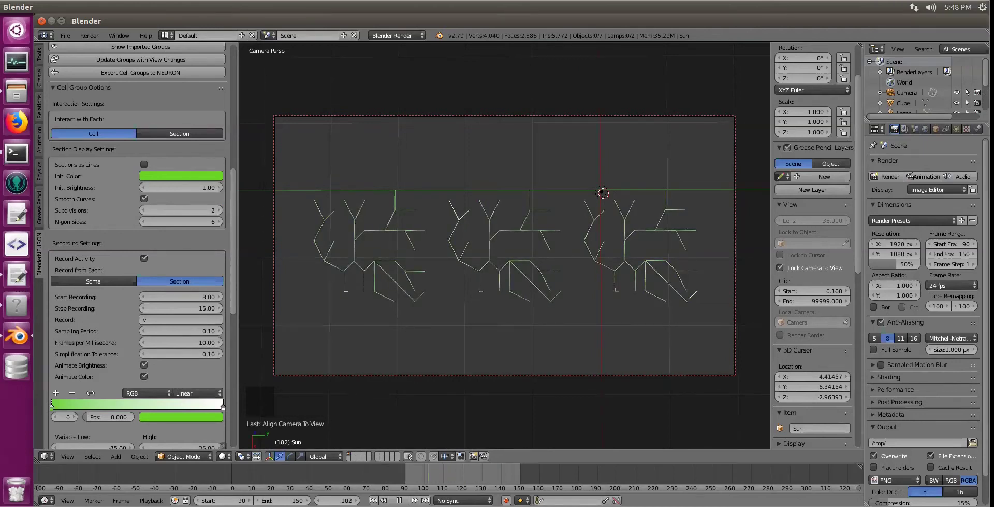
{"action": "left_click", "coordinate": [437, 477]}
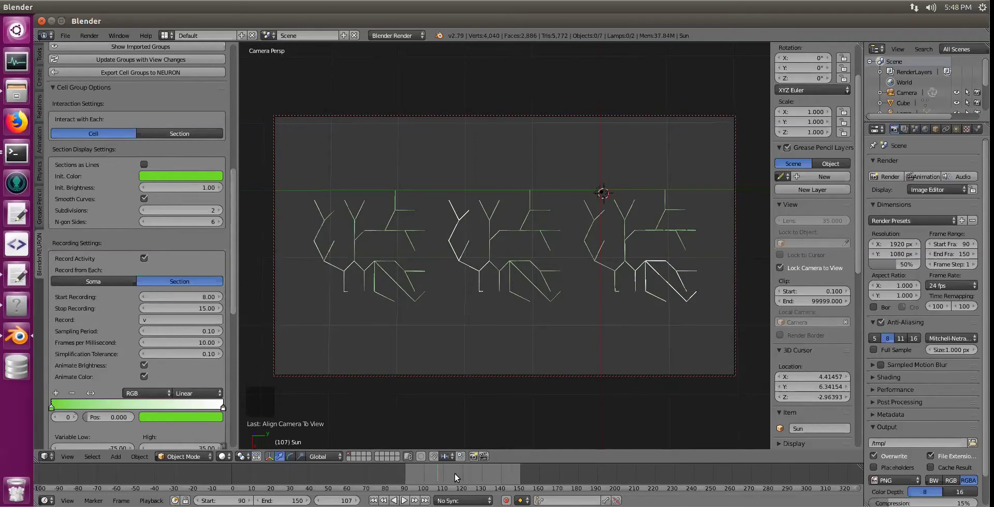
Render frame 107 and zoom out to see the green and white neuron lines.
{"action": "left_click", "coordinate": [887, 177]}
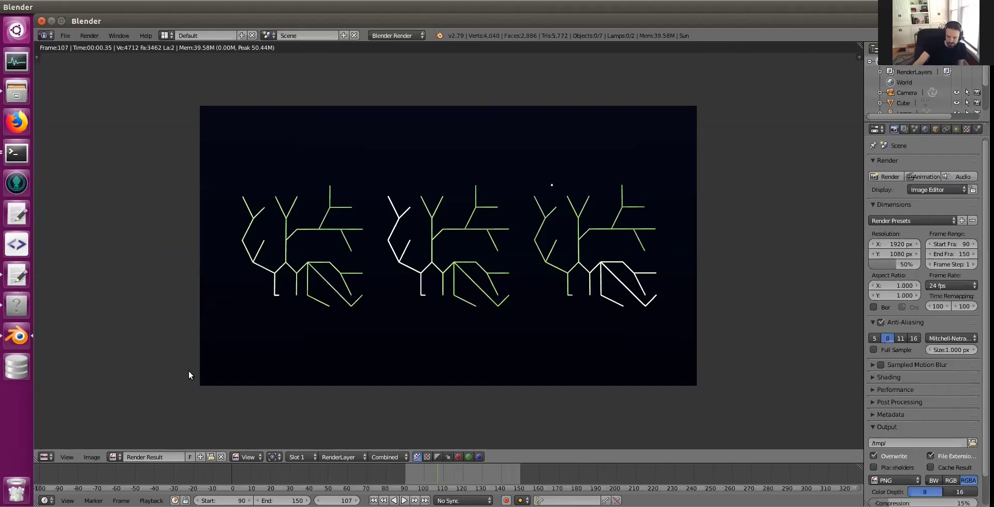
{"action": "scroll", "coordinate": [414, 275], "scroll_direction": "down", "scroll_amount": 2}
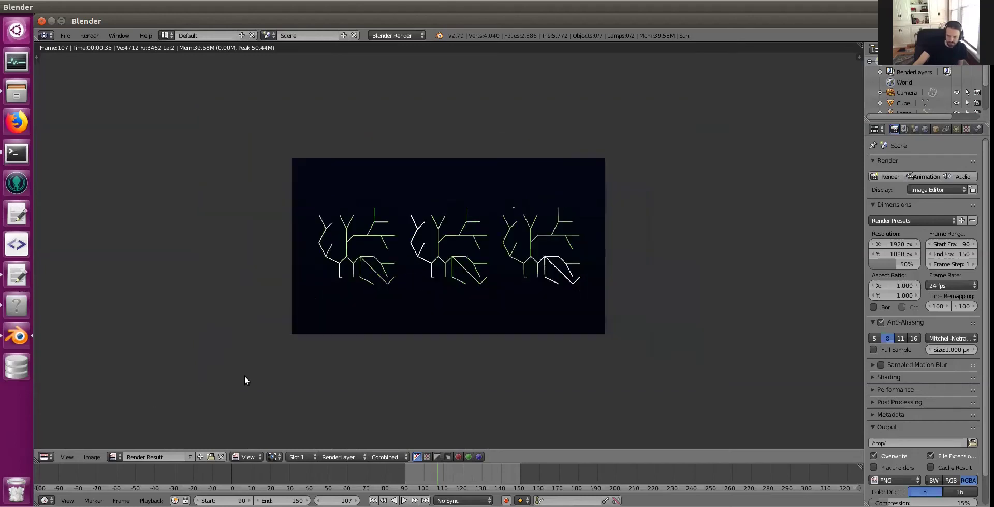
{"action": "left_click", "coordinate": [44, 459]}
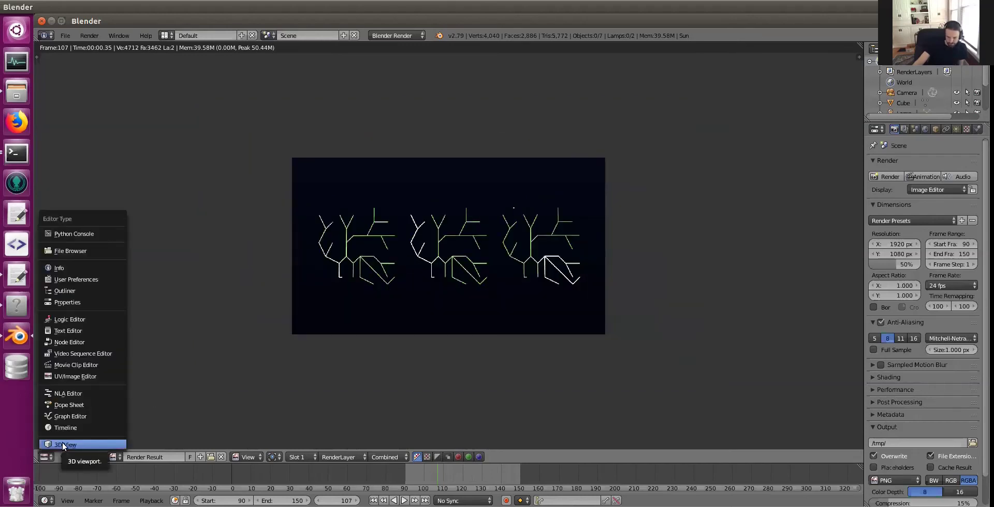
Back in the 3D view, add the neon glow effect and re-render frame 107 with F12.
{"action": "left_click", "coordinate": [62, 442]}
{"action": "left_click_drag", "start_coordinate": [233, 173], "coordinate": [234, 52]}
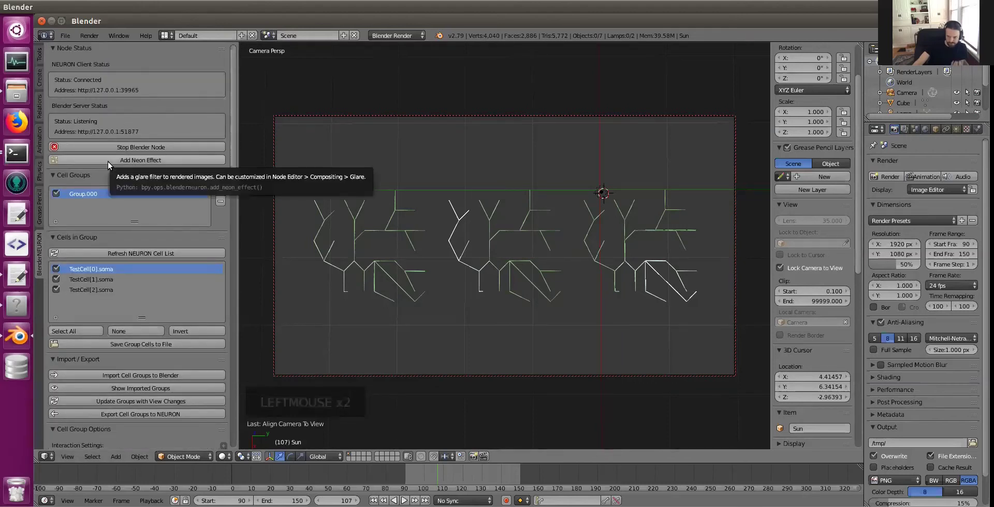
{"action": "left_click", "coordinate": [108, 165]}
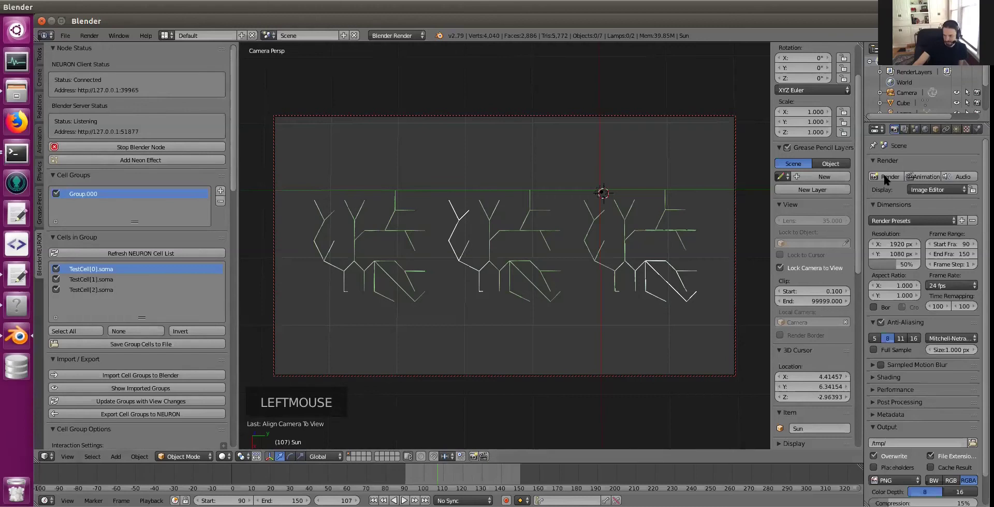
{"action": "key", "text": "F12"}
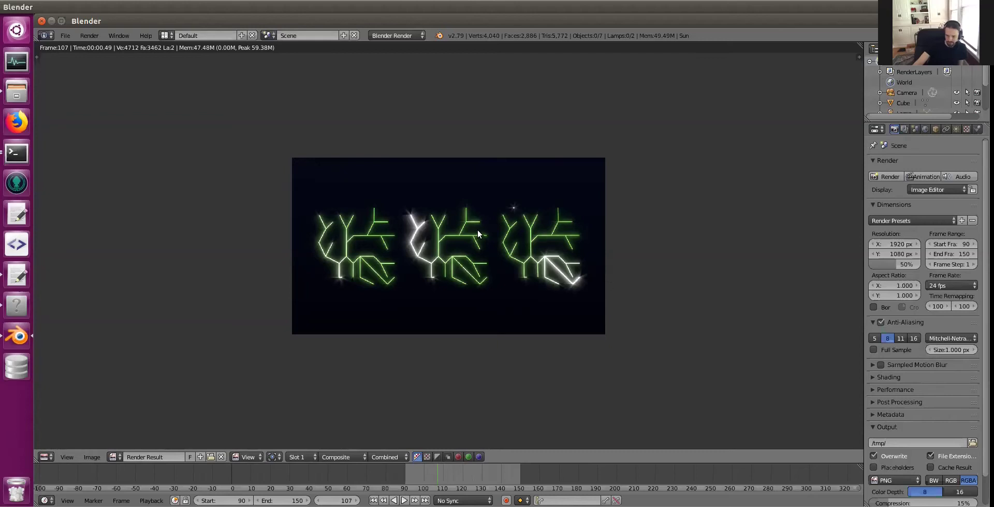
{"action": "left_click", "coordinate": [44, 456]}
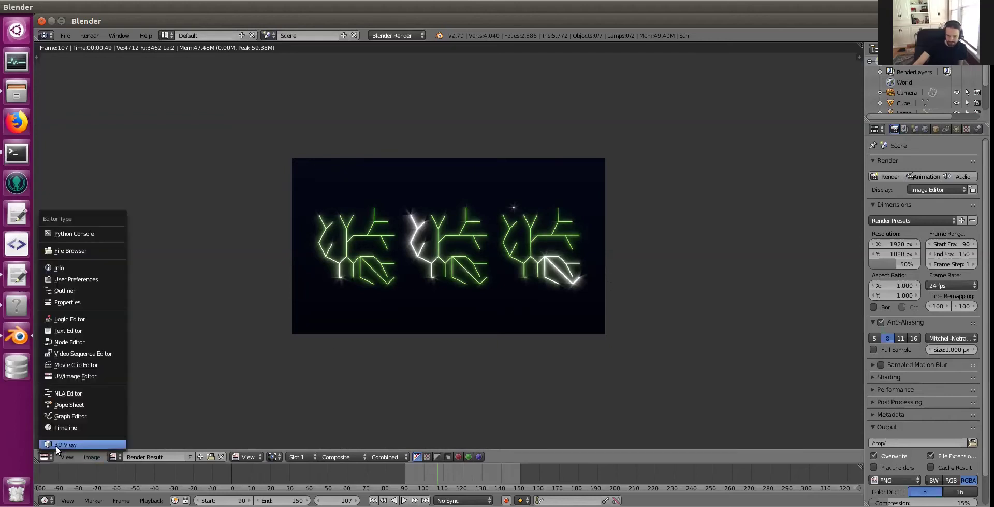
Place the Glare node between Render Layers and Composite in the Compositing tree, then return to 3D view.
{"action": "left_click", "coordinate": [57, 445]}
{"action": "left_click", "coordinate": [52, 456]}
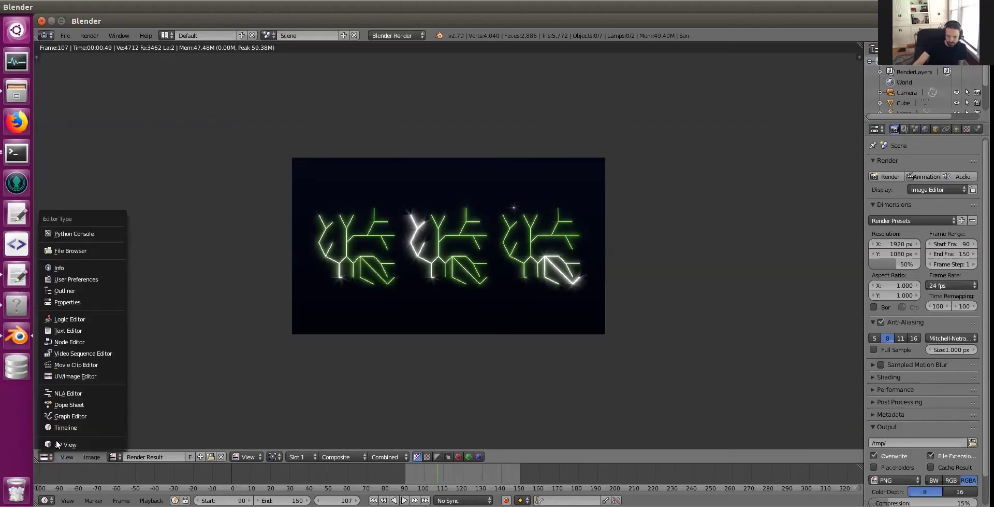
{"action": "left_click", "coordinate": [56, 440]}
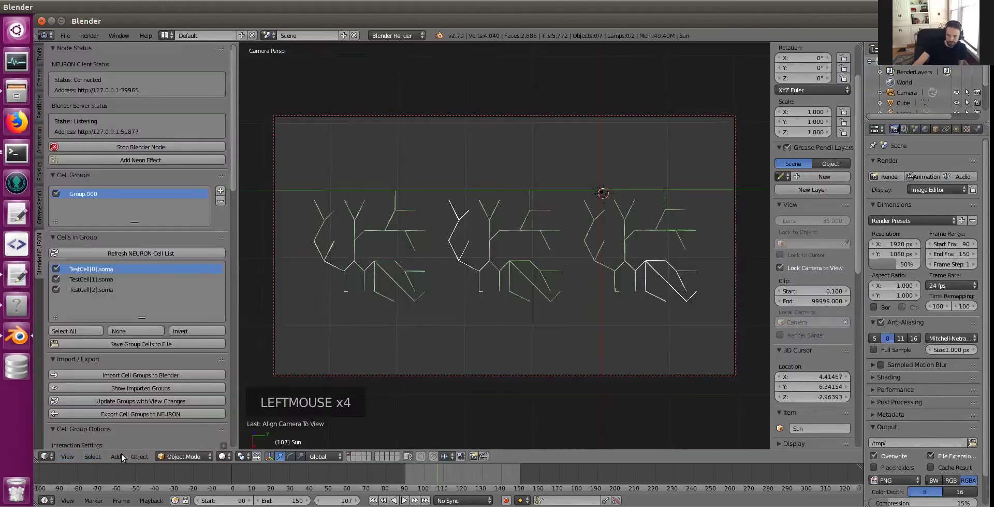
{"action": "left_click", "coordinate": [47, 455]}
{"action": "left_click", "coordinate": [83, 346]}
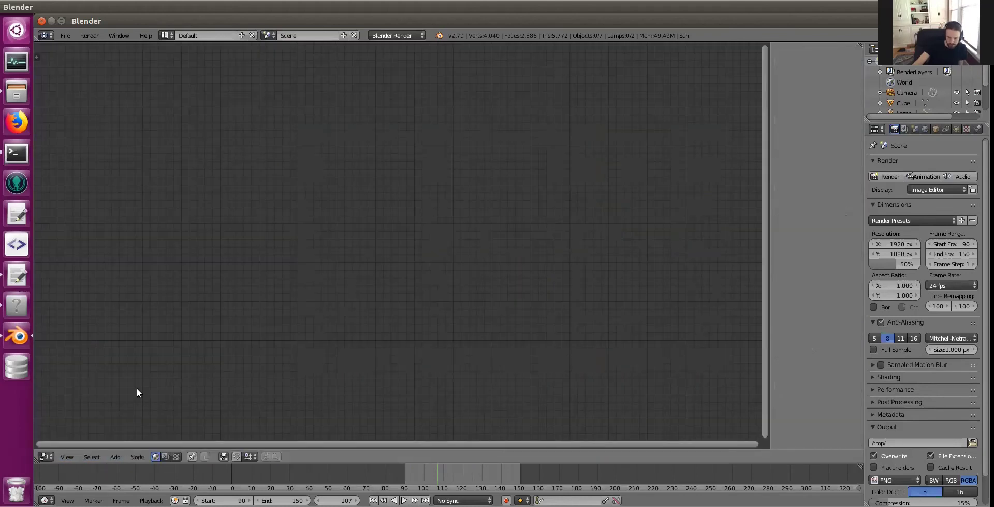
{"action": "left_click", "coordinate": [166, 457]}
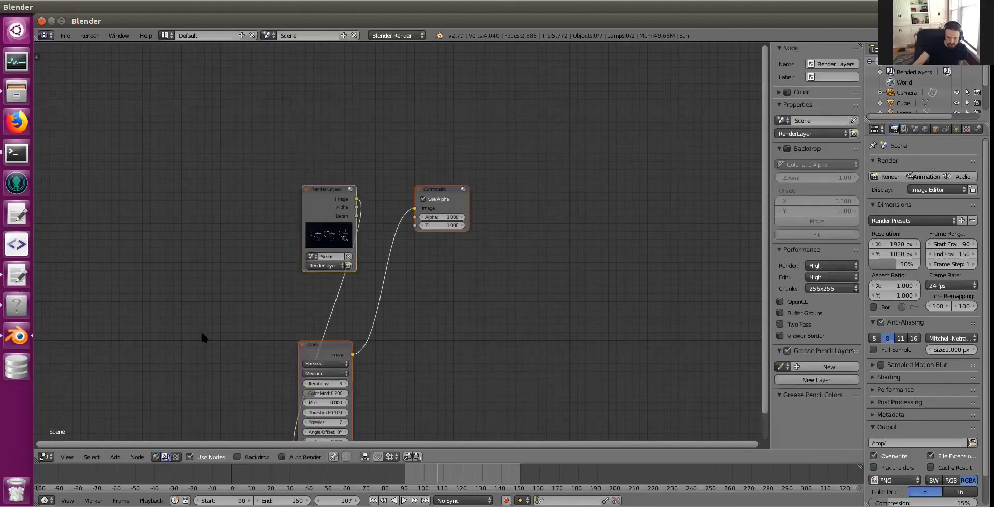
{"action": "left_click_drag", "start_coordinate": [332, 201], "coordinate": [201, 205]}
{"action": "left_click_drag", "start_coordinate": [335, 356], "coordinate": [328, 176]}
{"action": "left_click", "coordinate": [45, 456]}
{"action": "left_click", "coordinate": [73, 445]}
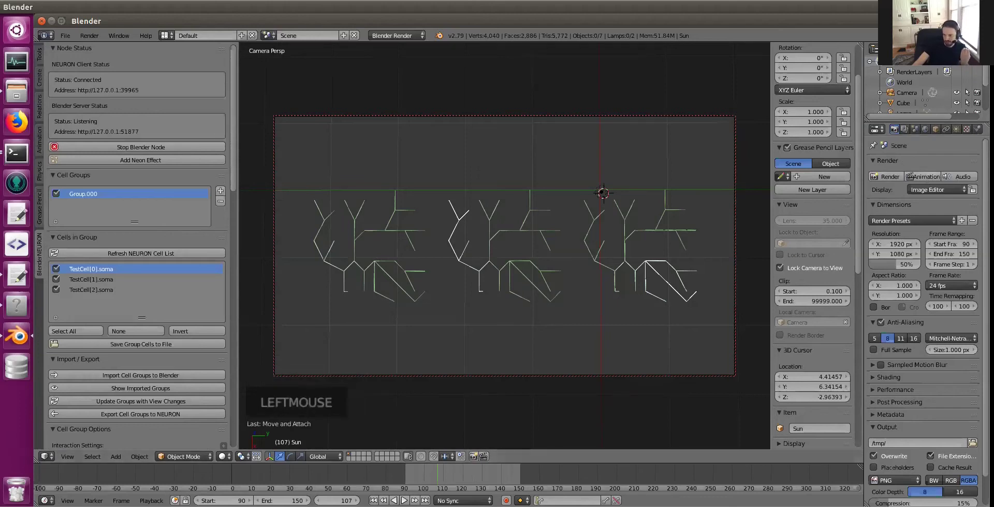
Point the render output path to cell-vm in the 01-visualize-activity folder.
{"action": "mouse_move", "coordinate": [984, 165]}
{"action": "left_mouse_down"}
{"action": "mouse_move", "coordinate": [984, 189]}
{"action": "mouse_move", "coordinate": [984, 176]}
{"action": "left_mouse_up"}
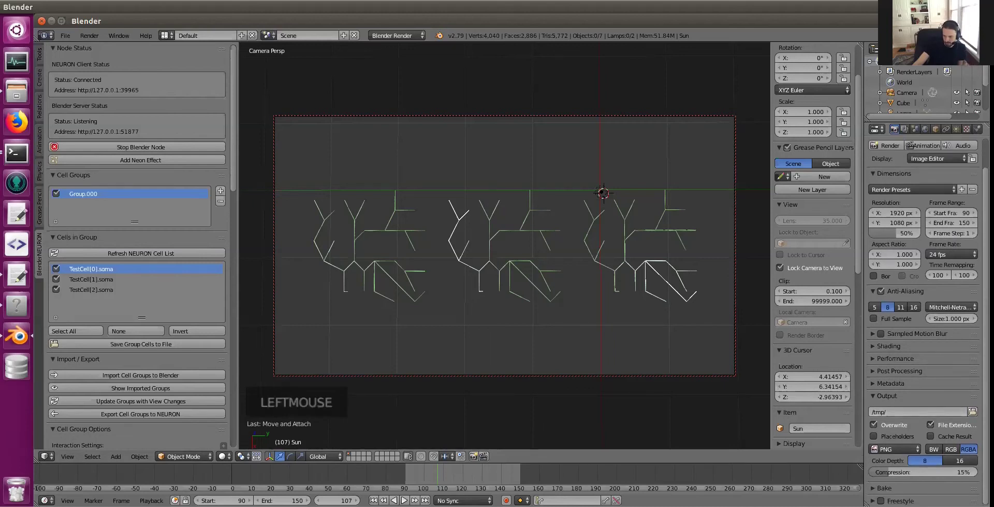
{"action": "left_click", "coordinate": [923, 404]}
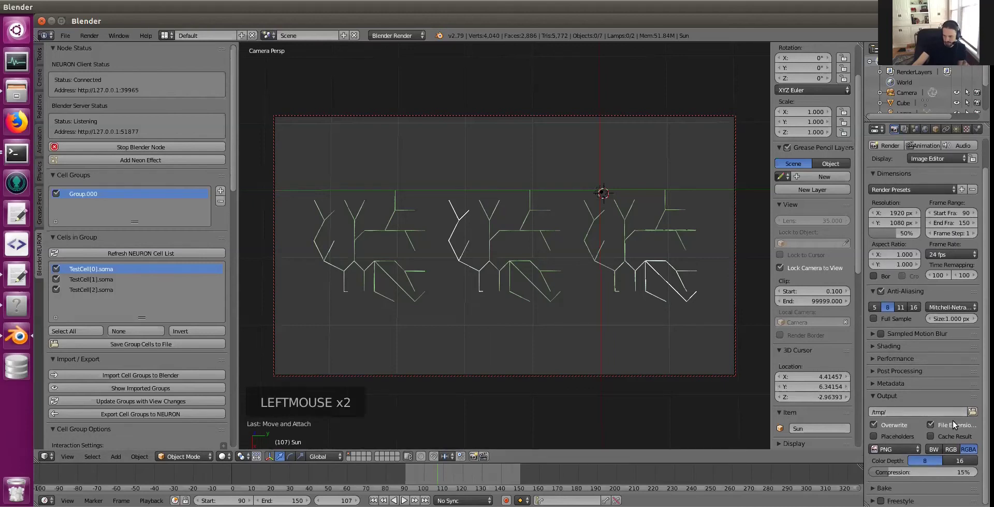
{"action": "left_click", "coordinate": [973, 411]}
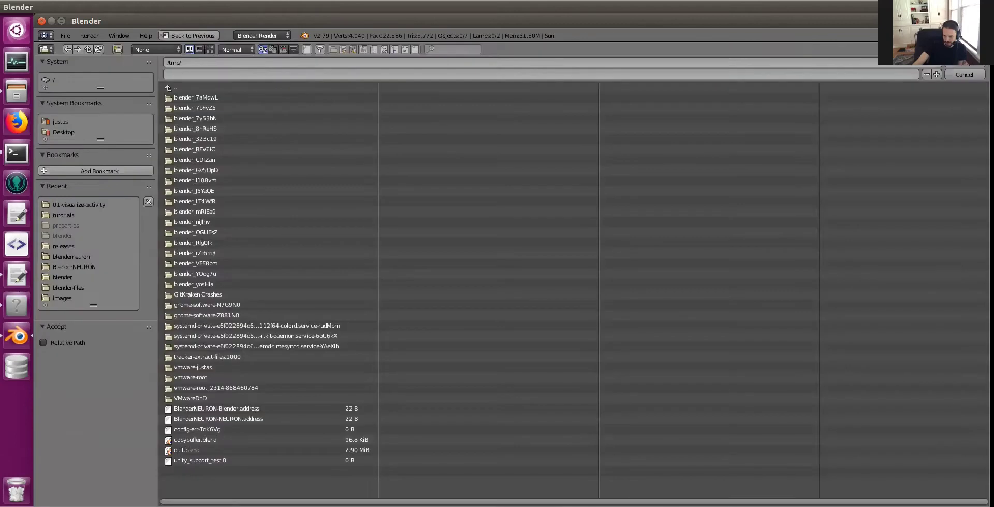
{"action": "left_click", "coordinate": [80, 204]}
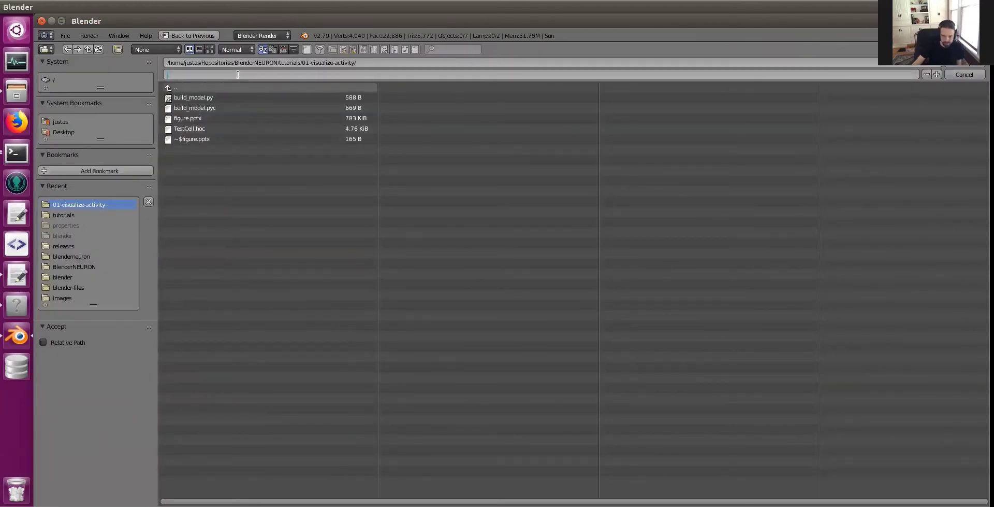
{"action": "type", "text": "cal"}
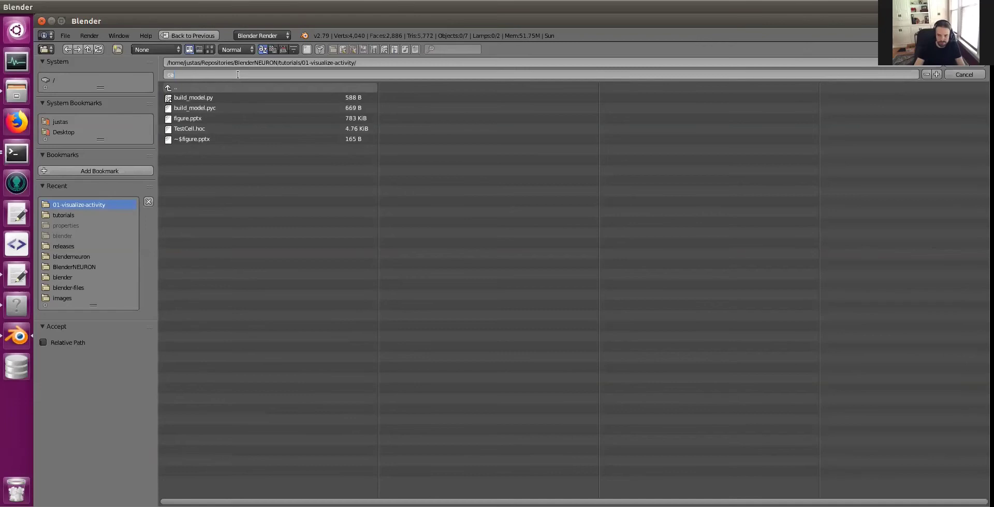
{"action": "type", "text": "-vm"}
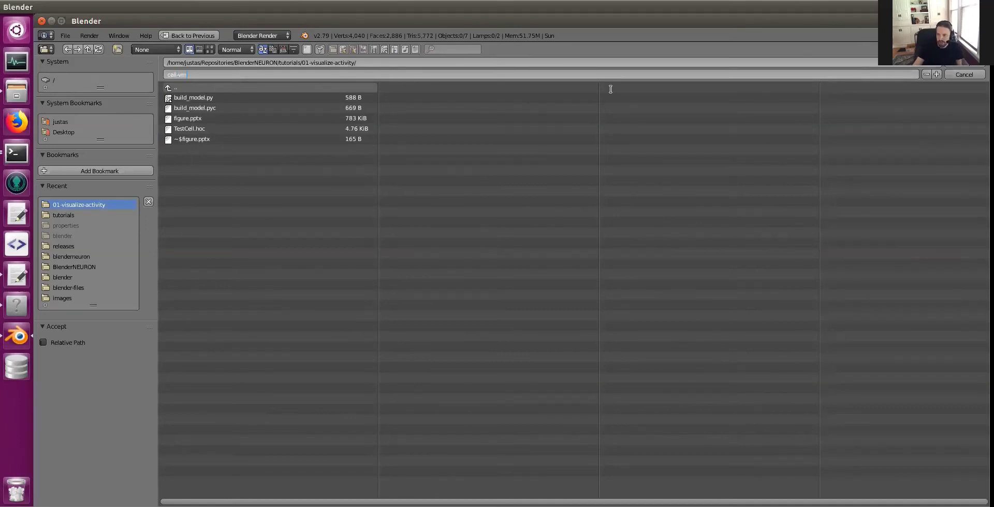
{"action": "key", "text": "Return"}
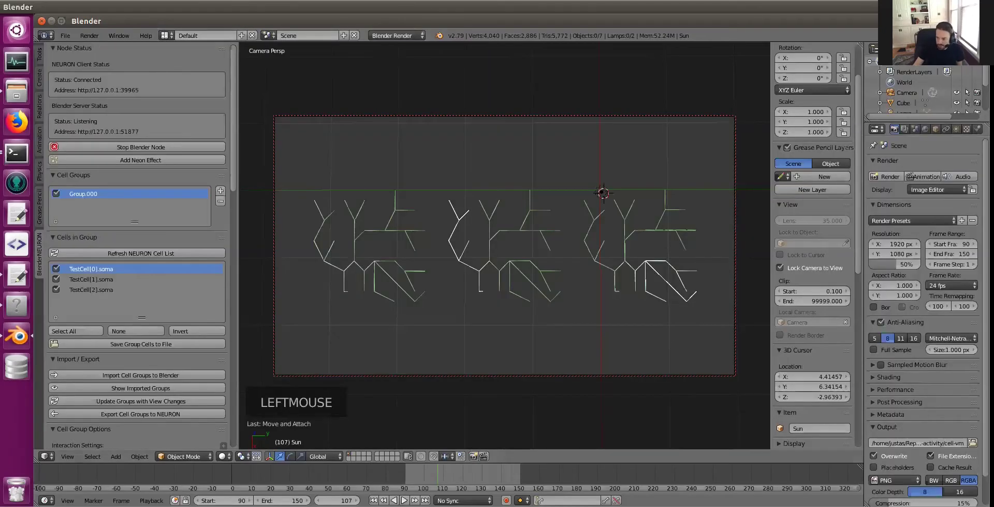
{"action": "scroll", "coordinate": [907, 466], "scroll_direction": "down", "scroll_amount": 2}
{"action": "left_click", "coordinate": [907, 450]}
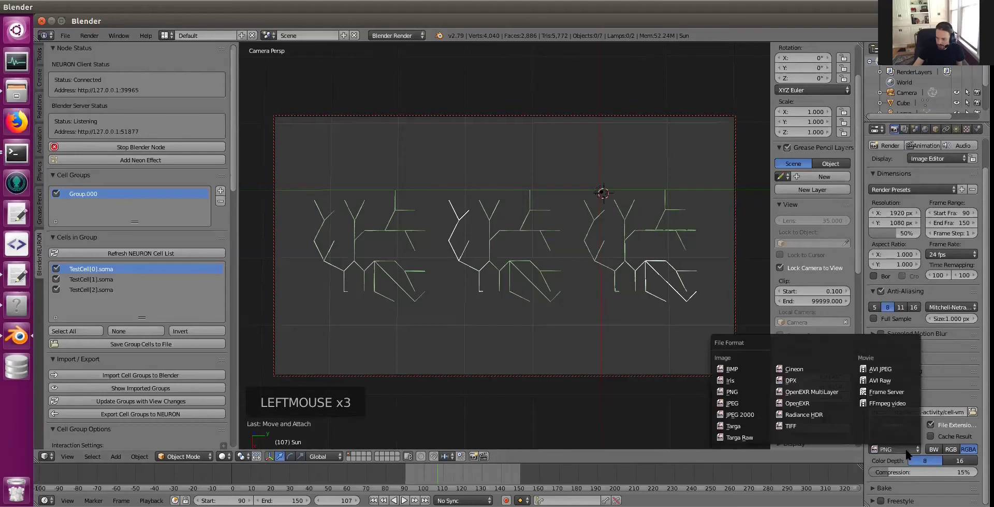
Set the file format to FFmpeg video with the 'h264 in MP4' encoding preset.
{"action": "left_click", "coordinate": [889, 403]}
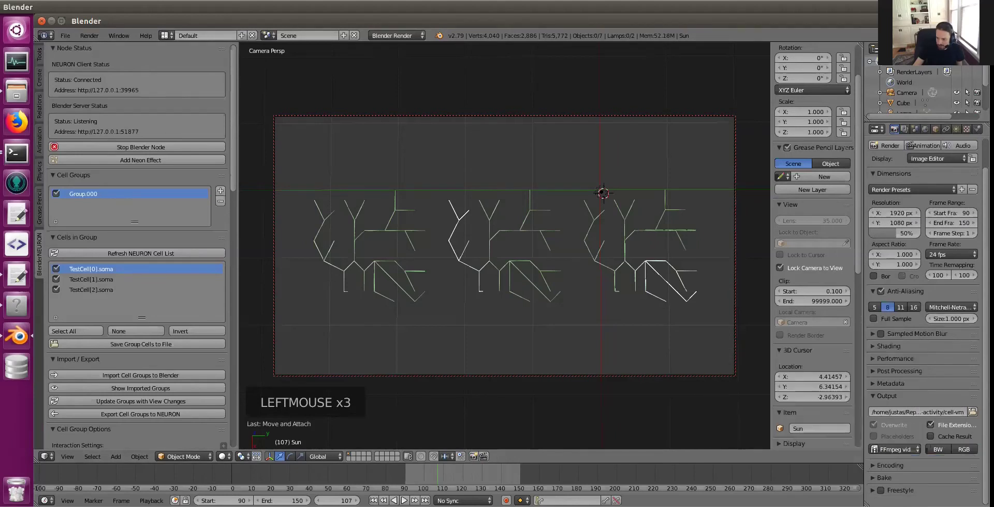
{"action": "left_click", "coordinate": [888, 465]}
{"action": "scroll", "coordinate": [889, 461], "scroll_direction": "down", "scroll_amount": 4}
{"action": "left_click", "coordinate": [896, 399]}
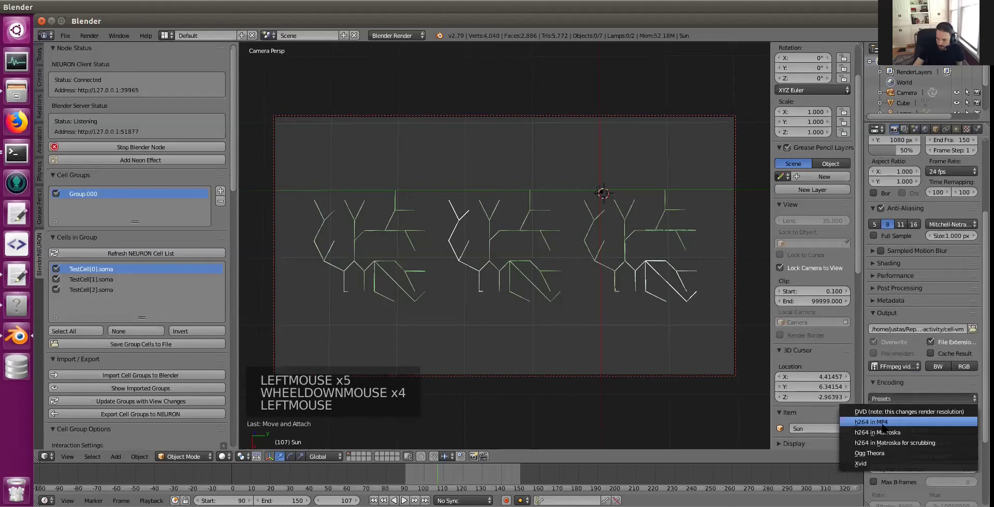
{"action": "left_click", "coordinate": [889, 423]}
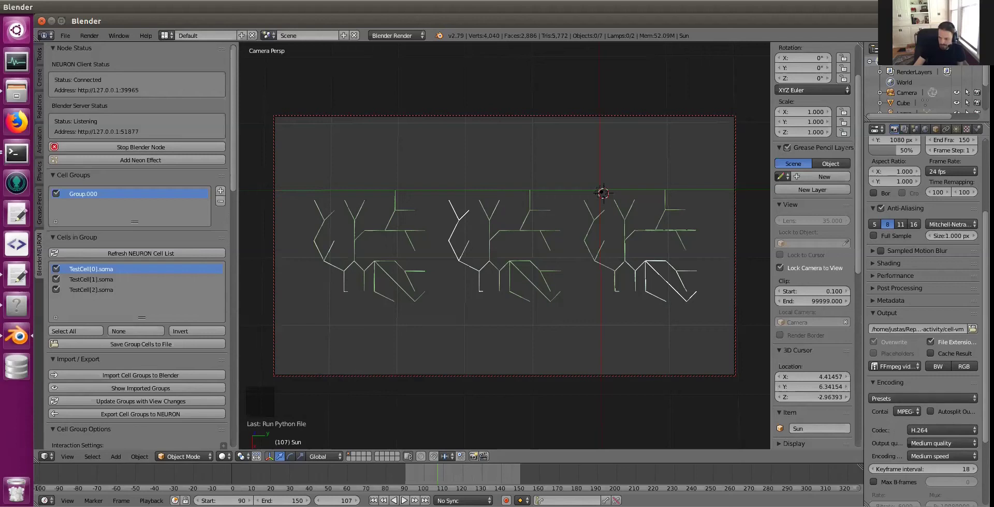
{"action": "scroll", "coordinate": [932, 190], "scroll_direction": "up", "scroll_amount": 5}
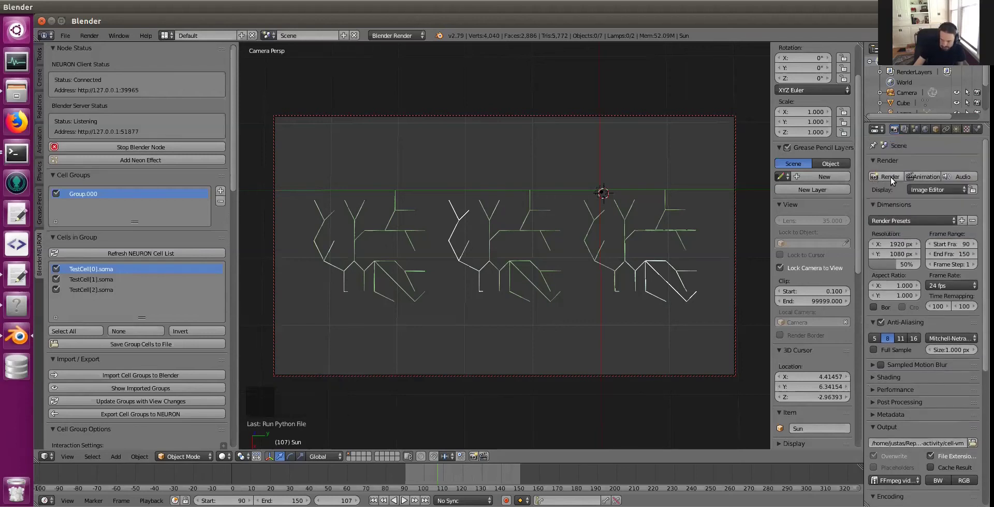
Render the frame 90–150 animation to video.
{"action": "left_click", "coordinate": [922, 177]}
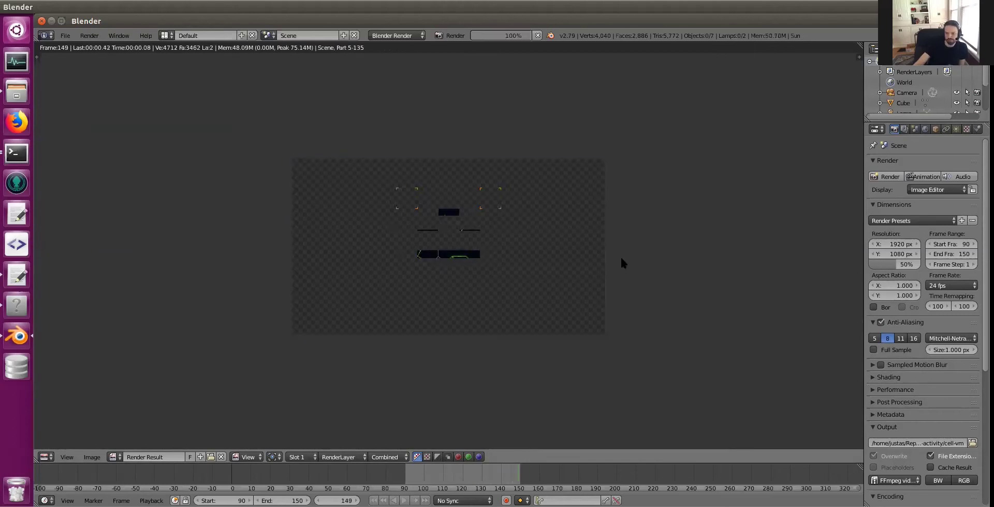
Play cell-vm0090-0150.mp4 from the 01-visualize-activity folder in Videos, then close the player.
{"action": "left_click", "coordinate": [17, 92]}
{"action": "double_click", "coordinate": [242, 130]}
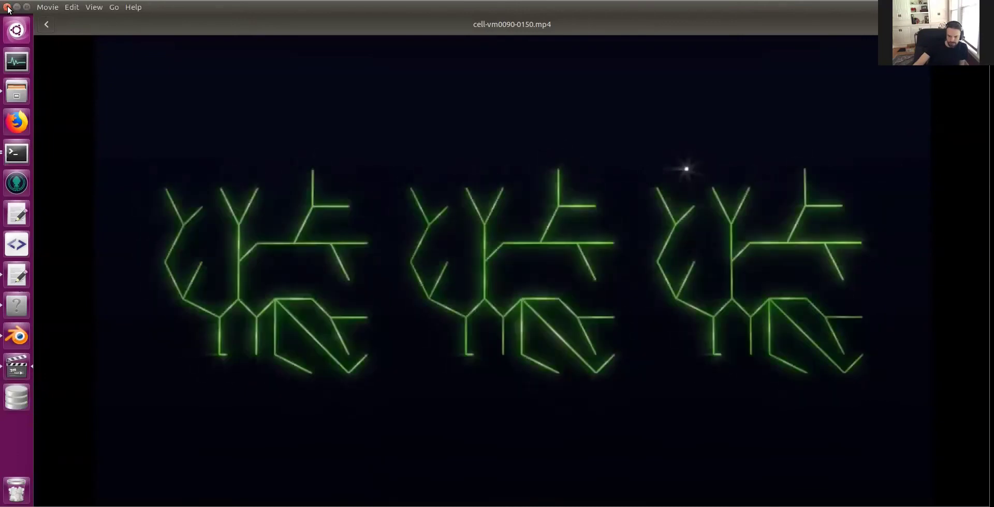
{"action": "left_click", "coordinate": [8, 7]}
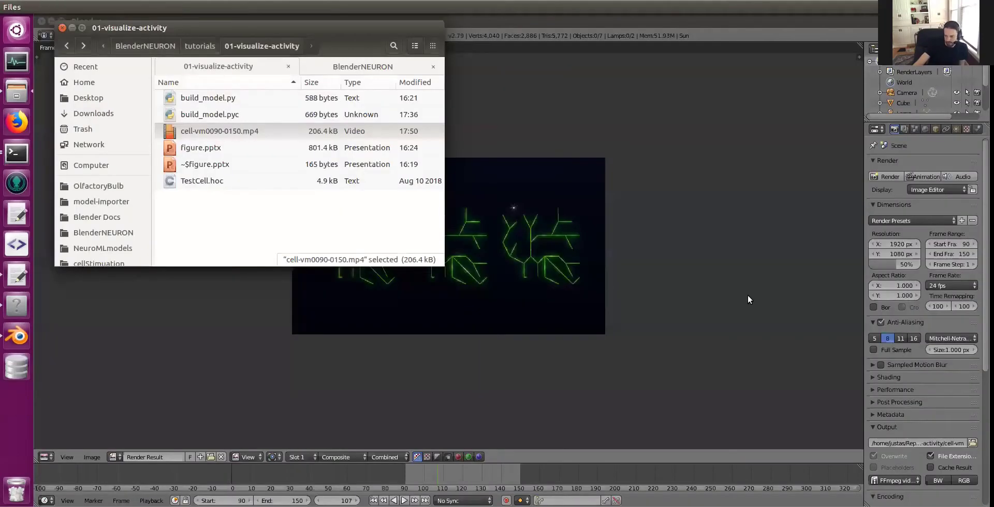
Render frame 107 at a 100% resolution scale.
{"action": "left_click", "coordinate": [777, 290]}
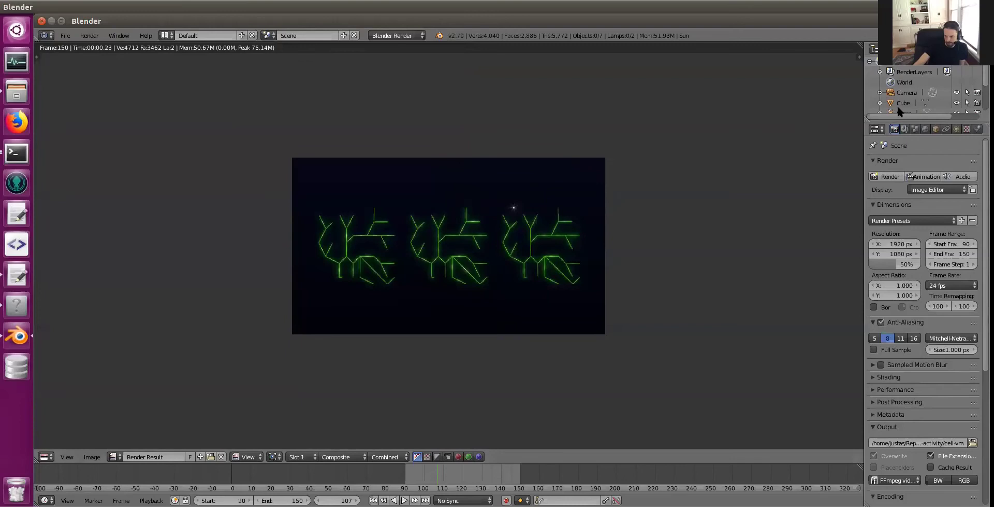
{"action": "left_click", "coordinate": [904, 263]}
{"action": "type", "text": "100"}
{"action": "key", "text": "Return"}
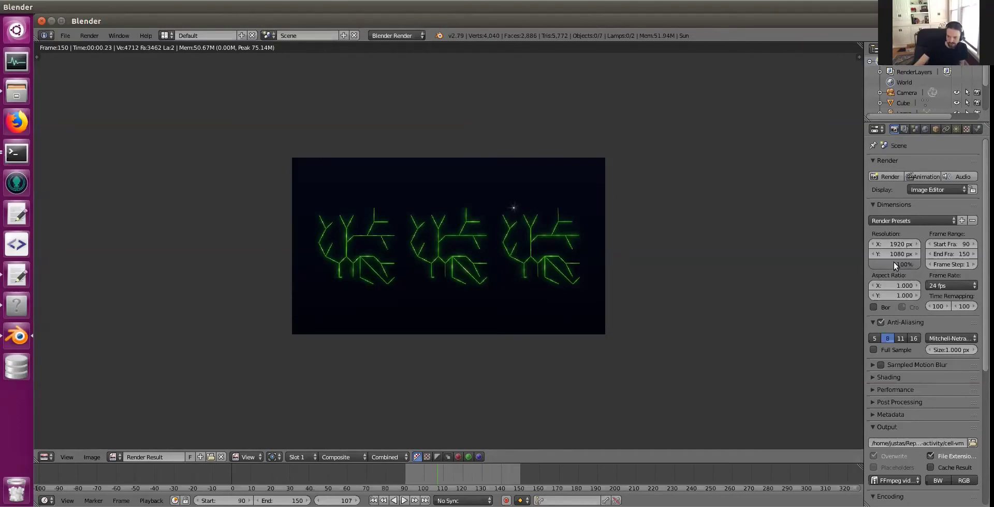
{"action": "left_click", "coordinate": [891, 178]}
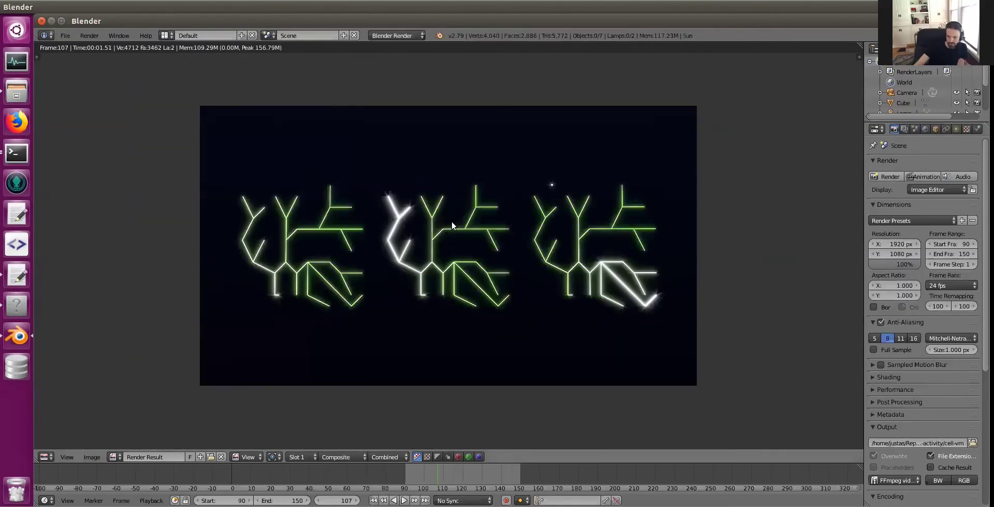
Set the resolution scale back to 50%.
{"action": "left_click", "coordinate": [907, 264]}
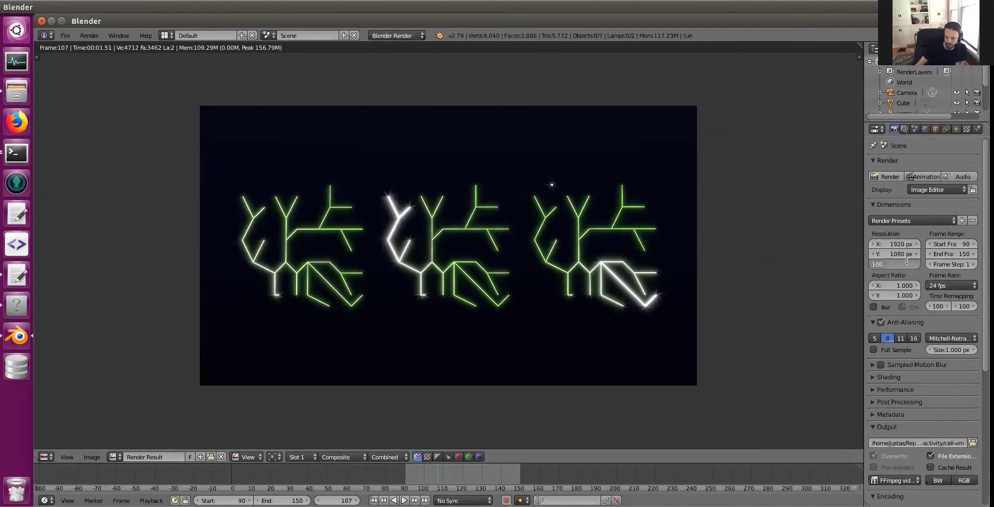
{"action": "type", "text": "50"}
{"action": "key", "text": "Return"}
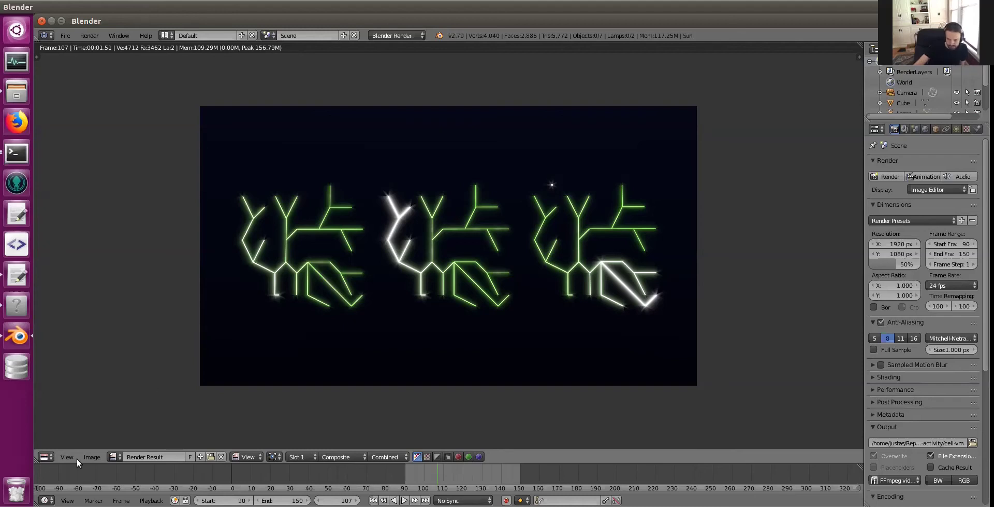
Return to the 3D view and add a new cell group in the BlenderNEURON Cell Groups list.
{"action": "left_click", "coordinate": [45, 456]}
{"action": "left_click", "coordinate": [54, 444]}
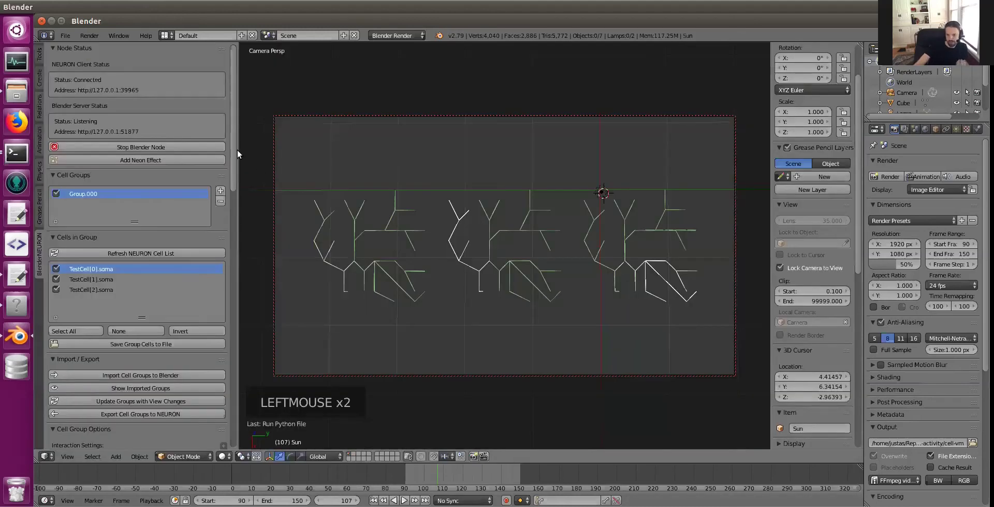
{"action": "left_click", "coordinate": [234, 135]}
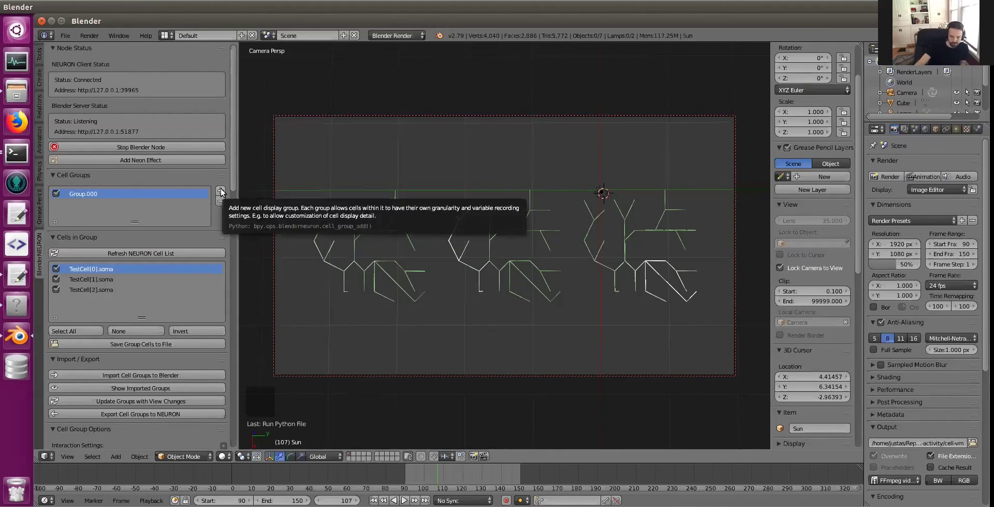
{"action": "scroll", "coordinate": [215, 182], "scroll_direction": "down", "scroll_amount": 2}
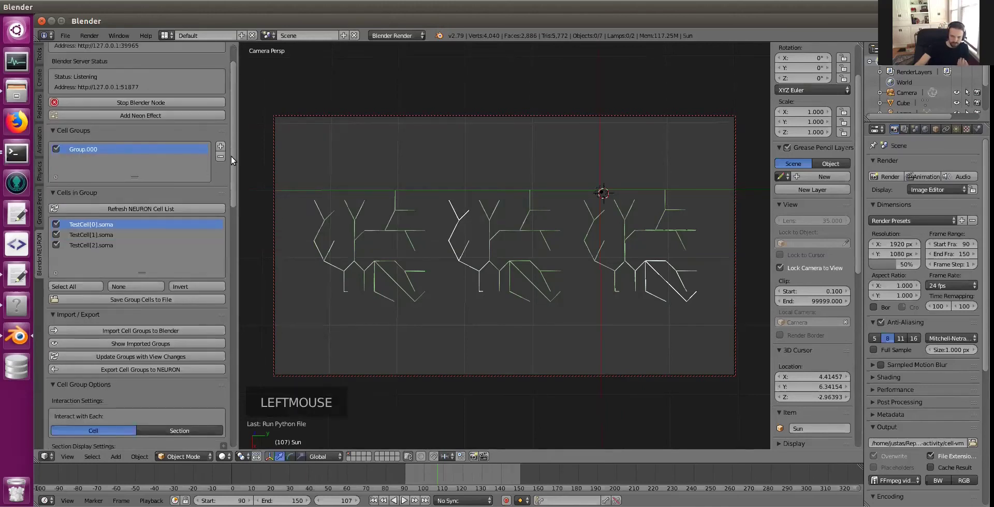
{"action": "left_click_drag", "start_coordinate": [232, 157], "coordinate": [234, 136]}
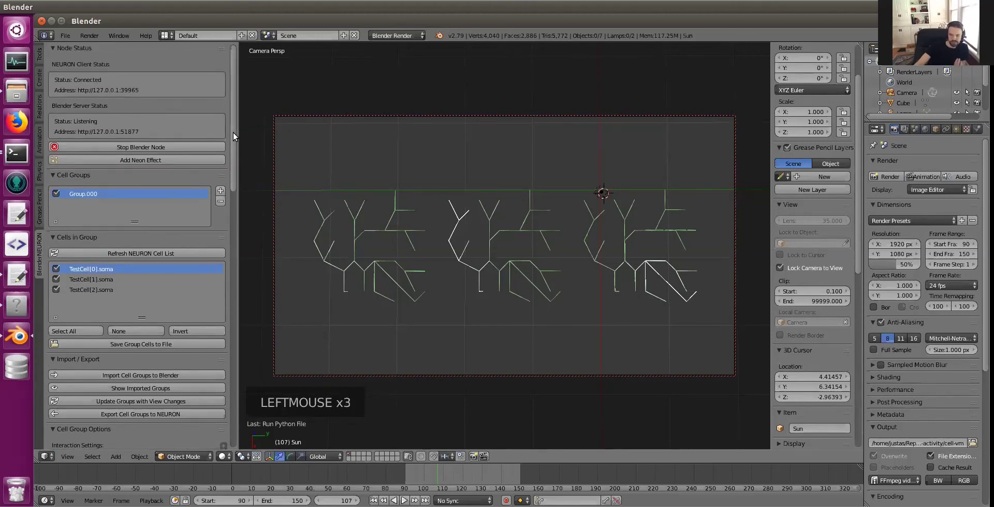
{"action": "left_click", "coordinate": [221, 191]}
Add one more group, then assign TestCell[1] to Group.001 and TestCell[2] to Group.002.
{"action": "left_click", "coordinate": [221, 191]}
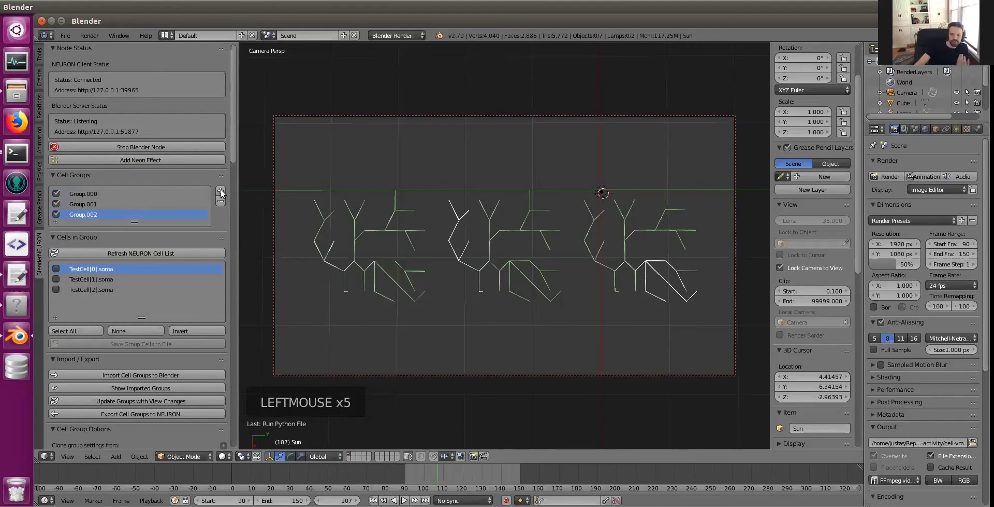
{"action": "left_click", "coordinate": [100, 190]}
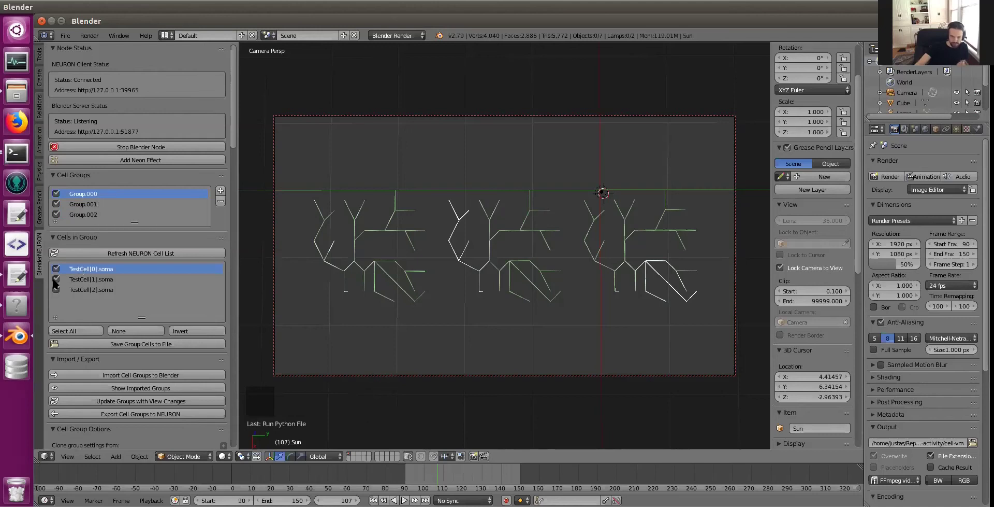
{"action": "left_click", "coordinate": [88, 205]}
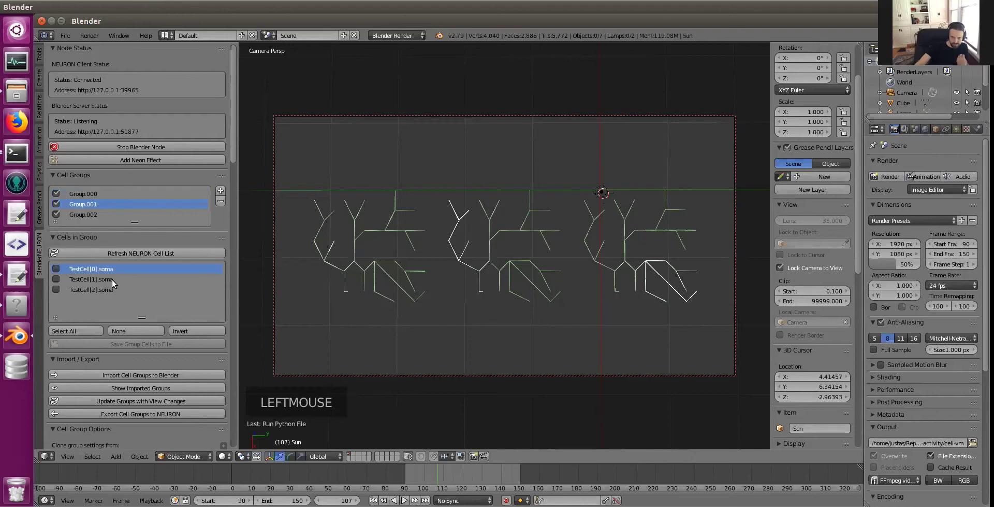
{"action": "left_click", "coordinate": [57, 280]}
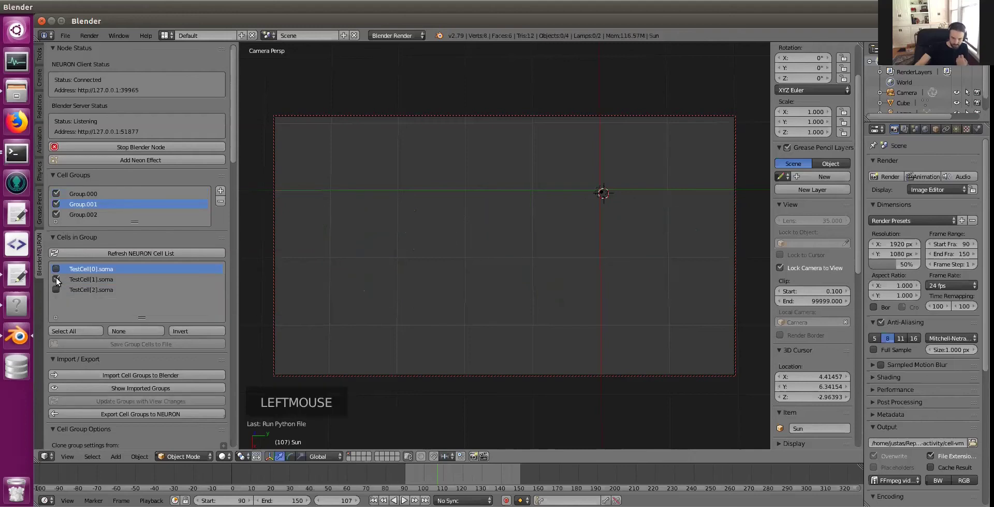
{"action": "left_click", "coordinate": [96, 215]}
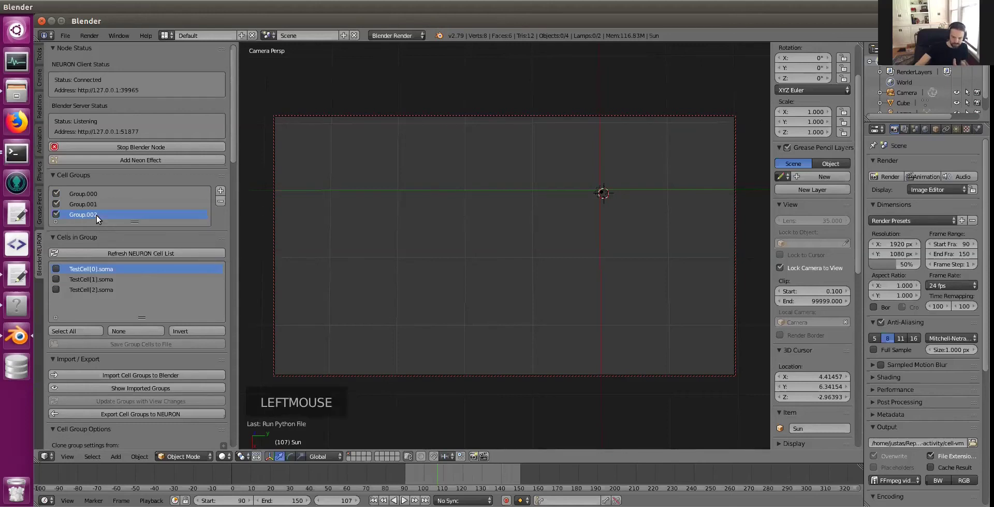
{"action": "left_click", "coordinate": [57, 291]}
Check the cell assignments of Group.000, Group.001 and Group.002.
{"action": "left_click", "coordinate": [78, 205]}
{"action": "left_click", "coordinate": [80, 194]}
{"action": "left_click", "coordinate": [78, 205]}
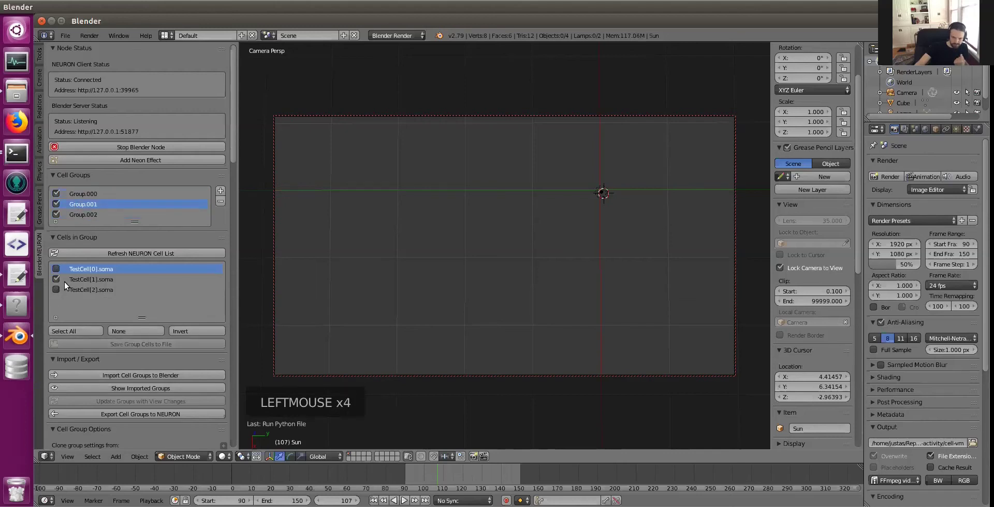
{"action": "left_click", "coordinate": [86, 206]}
{"action": "left_click", "coordinate": [88, 214]}
{"action": "left_click", "coordinate": [92, 194]}
{"action": "left_click", "coordinate": [84, 206]}
{"action": "left_click", "coordinate": [84, 216]}
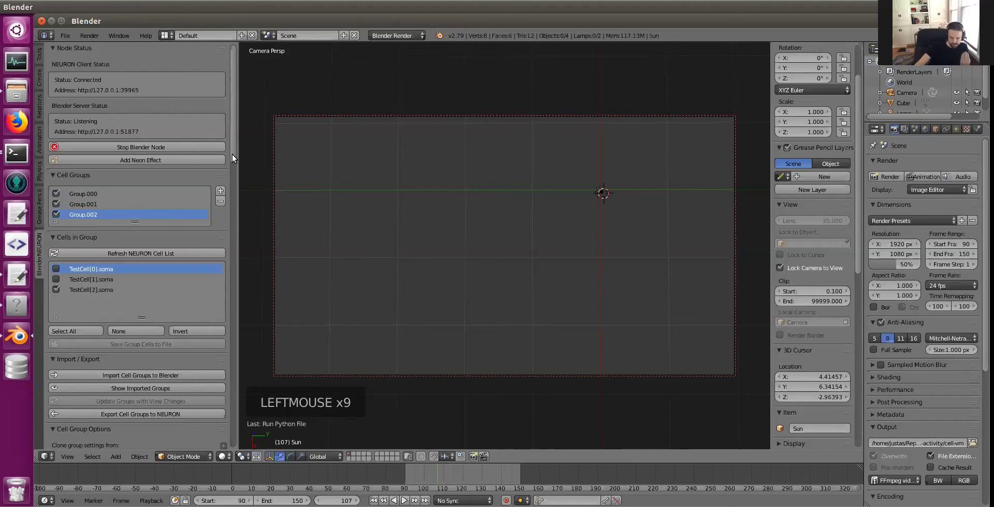
Select Group.001 and copy Group.000's cell display settings into it.
{"action": "left_click_drag", "start_coordinate": [232, 154], "coordinate": [231, 158]}
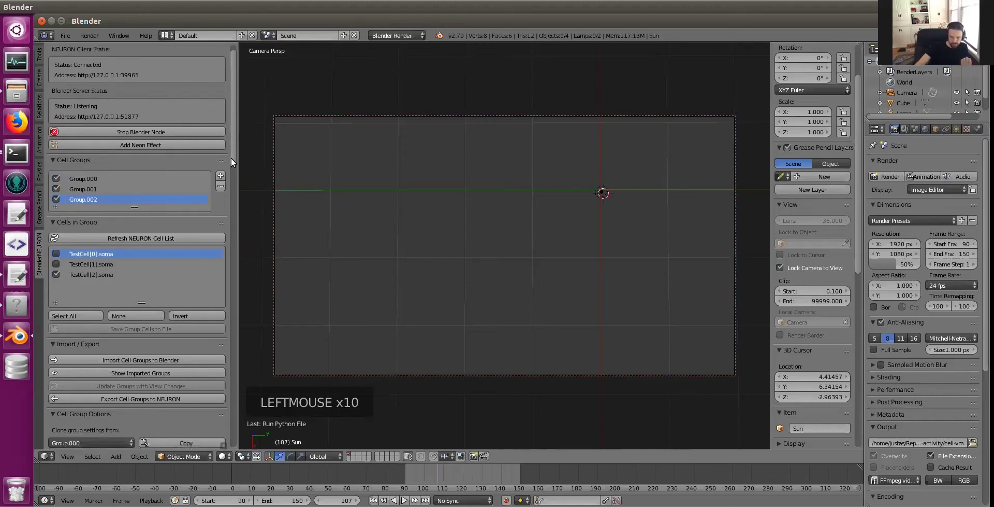
{"action": "scroll", "coordinate": [232, 168], "scroll_direction": "down", "scroll_amount": 5}
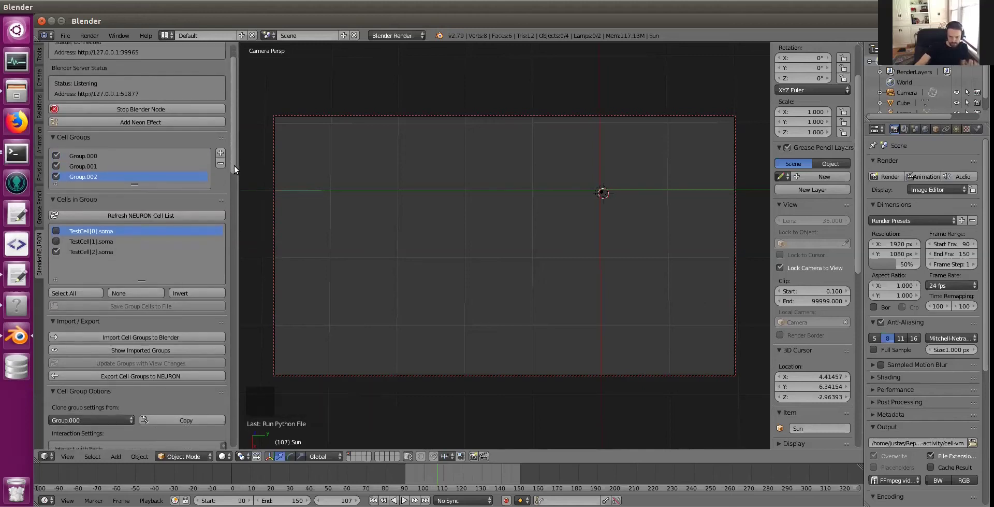
{"action": "scroll", "coordinate": [237, 186], "scroll_direction": "up", "scroll_amount": 3}
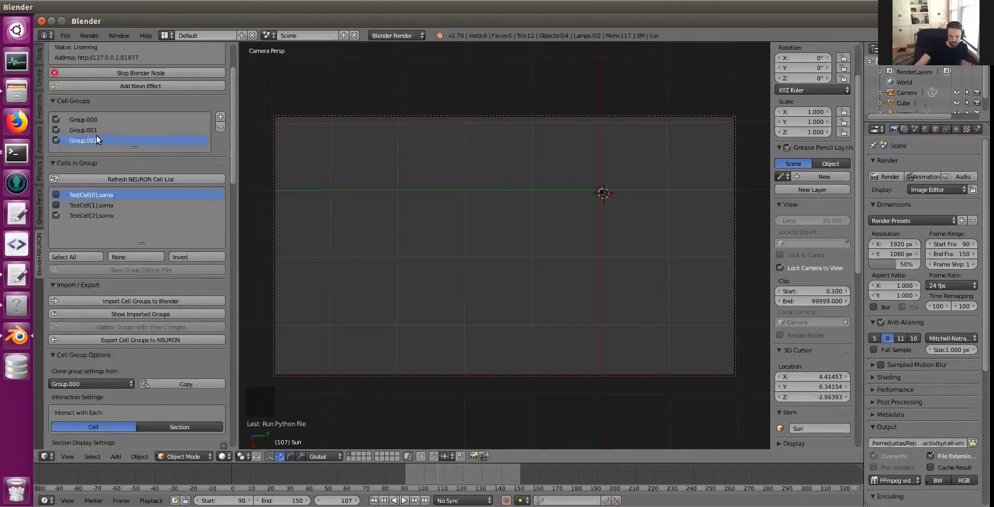
{"action": "left_click", "coordinate": [96, 131]}
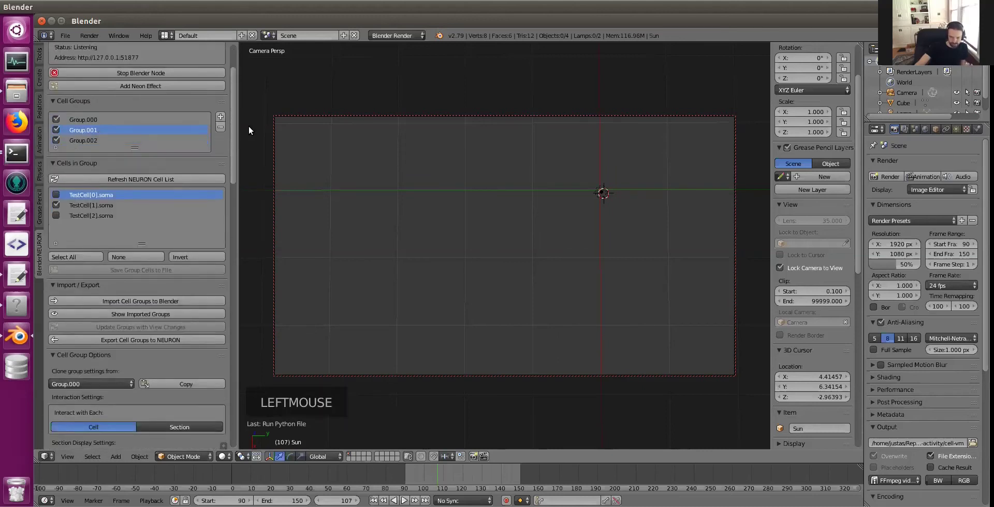
{"action": "left_click_drag", "start_coordinate": [233, 140], "coordinate": [235, 184]}
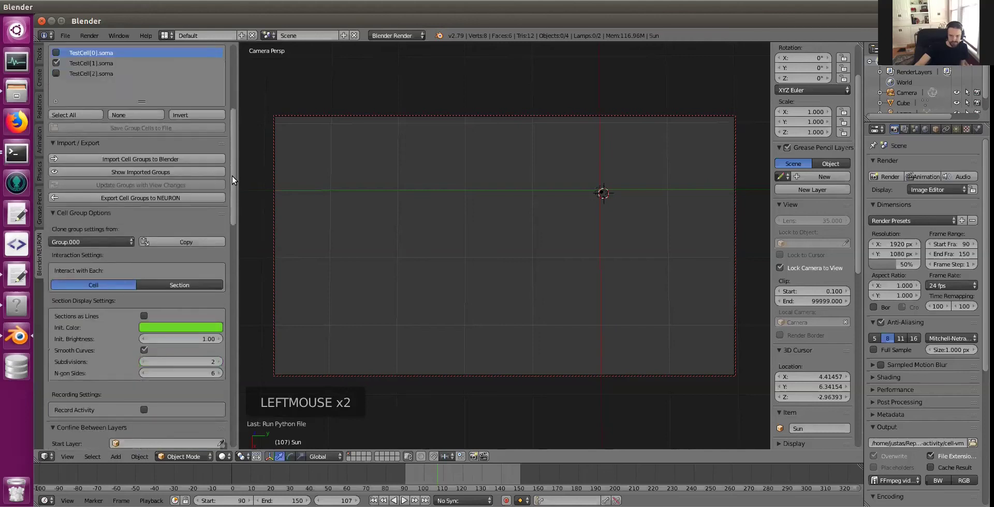
{"action": "scroll", "coordinate": [166, 268], "scroll_direction": "down", "scroll_amount": 2}
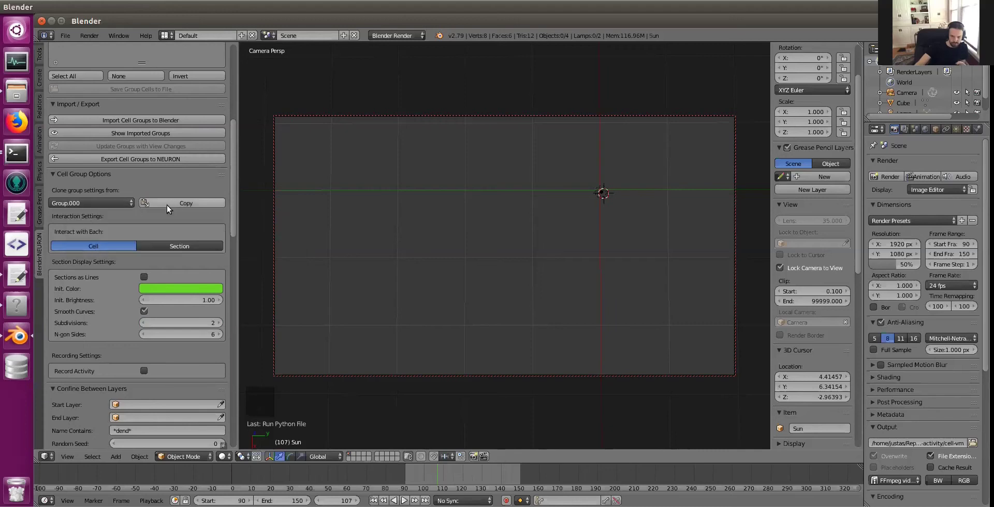
{"action": "left_click_drag", "start_coordinate": [235, 181], "coordinate": [234, 89]}
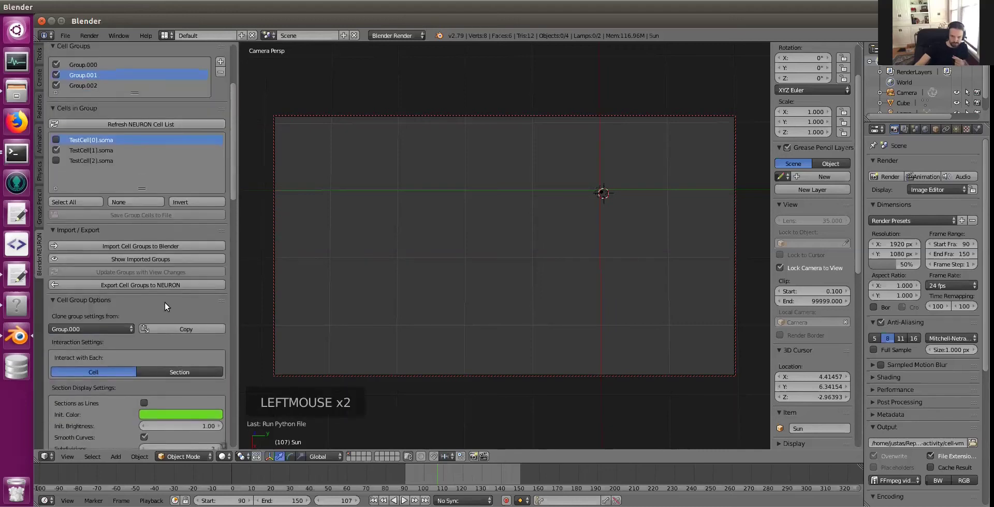
{"action": "left_click", "coordinate": [186, 331]}
{"action": "left_click", "coordinate": [186, 330]}
Collapse the cell list, select Group.002 and enable Record Activity.
{"action": "left_click_drag", "start_coordinate": [233, 179], "coordinate": [206, 272]}
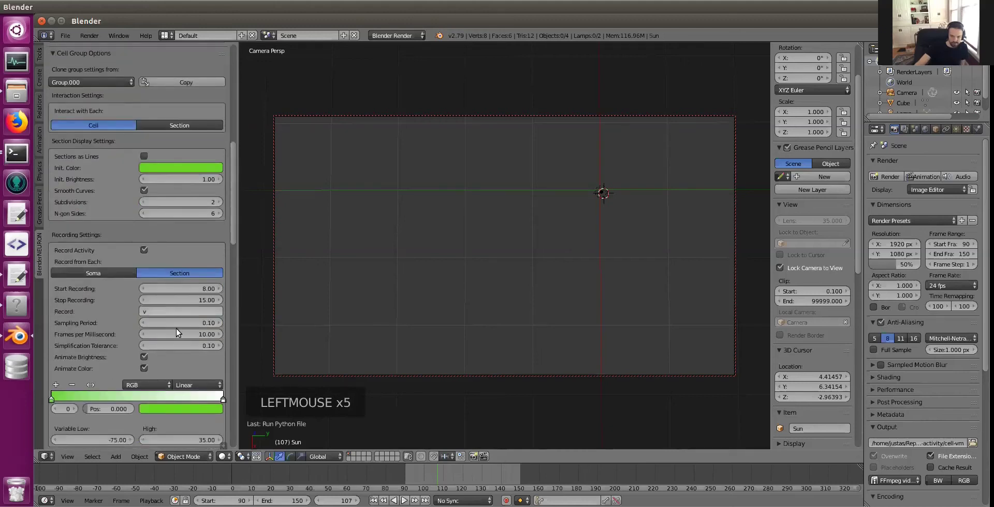
{"action": "left_click_drag", "start_coordinate": [236, 243], "coordinate": [239, 176]}
{"action": "left_click_drag", "start_coordinate": [233, 135], "coordinate": [222, 120]}
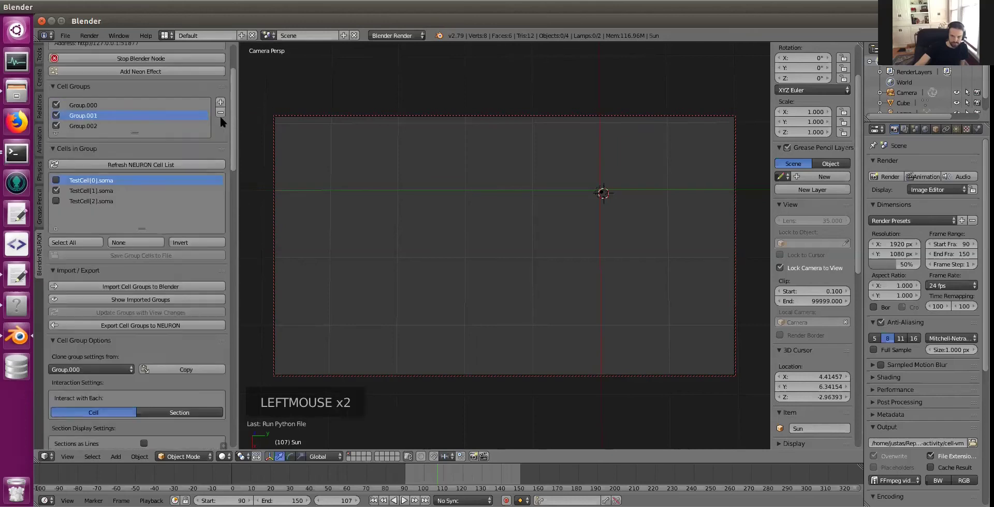
{"action": "left_click", "coordinate": [61, 148]}
{"action": "left_click", "coordinate": [85, 125]}
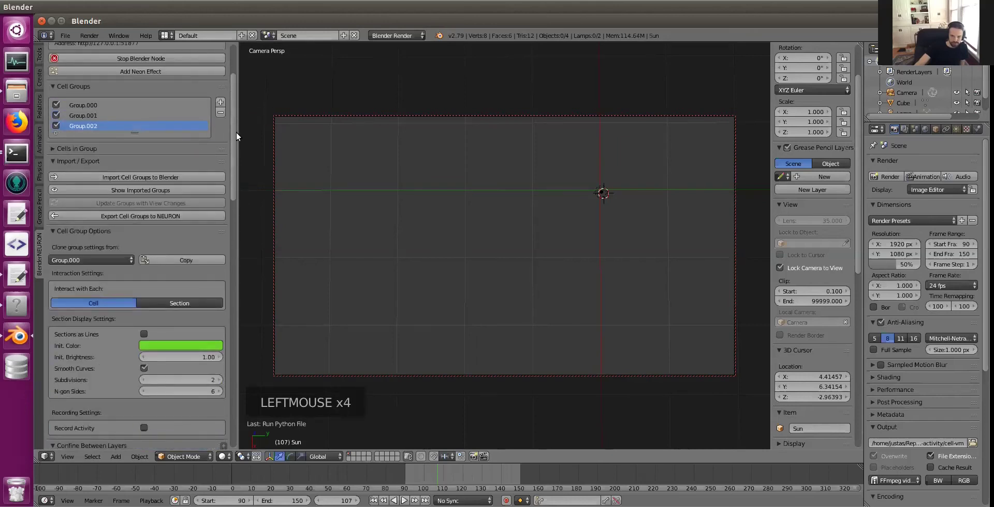
{"action": "mouse_move", "coordinate": [236, 128]}
{"action": "left_mouse_down"}
{"action": "mouse_move", "coordinate": [227, 189]}
{"action": "mouse_move", "coordinate": [232, 139]}
{"action": "left_mouse_up"}
{"action": "left_click", "coordinate": [144, 320]}
{"action": "scroll", "coordinate": [200, 131], "scroll_direction": "up", "scroll_amount": 10}
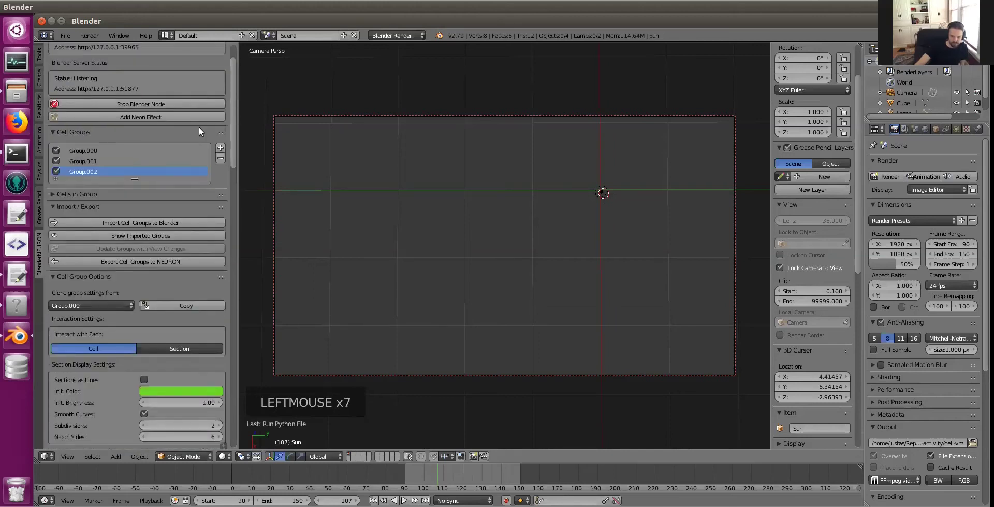
Set Group.001's initial cell colour to blue and Group.002's to orange-red.
{"action": "left_click", "coordinate": [88, 163]}
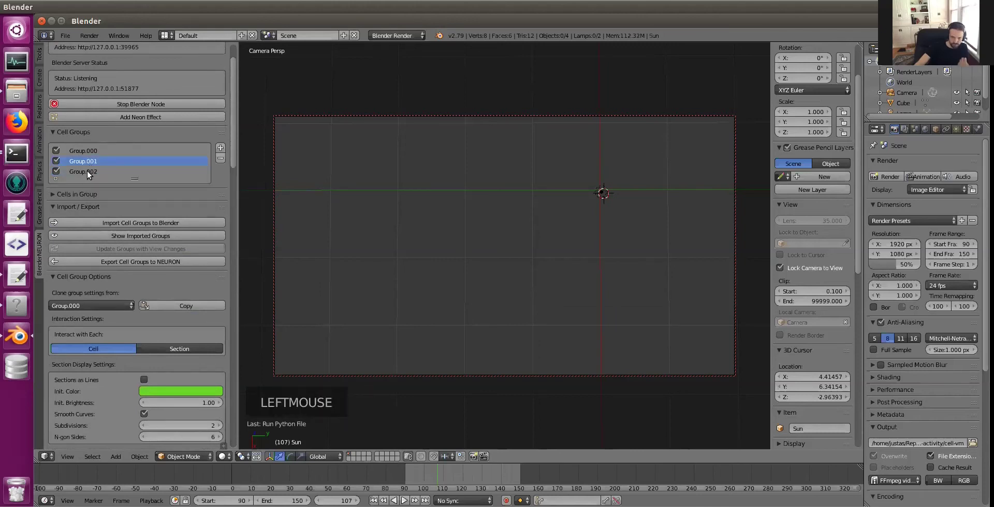
{"action": "left_click", "coordinate": [167, 397]}
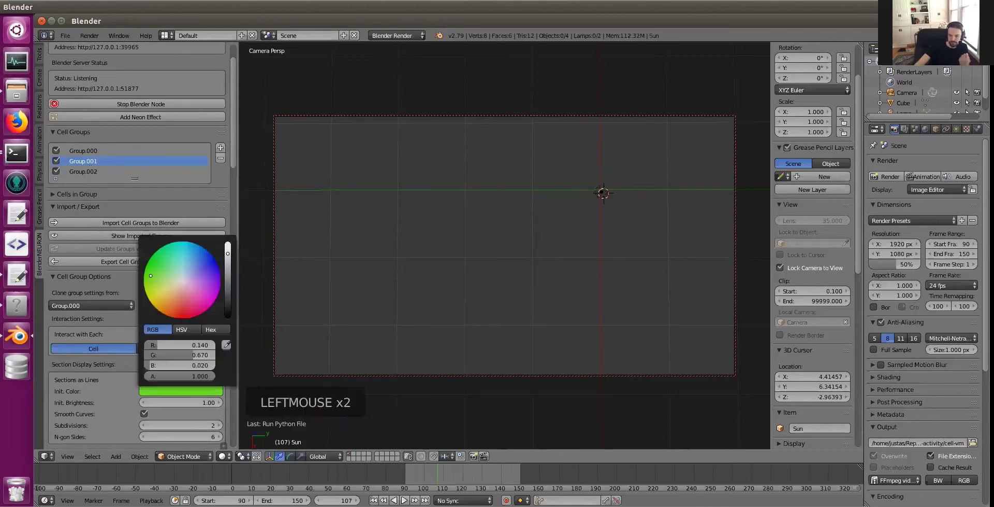
{"action": "left_click_drag", "start_coordinate": [186, 259], "coordinate": [197, 249]}
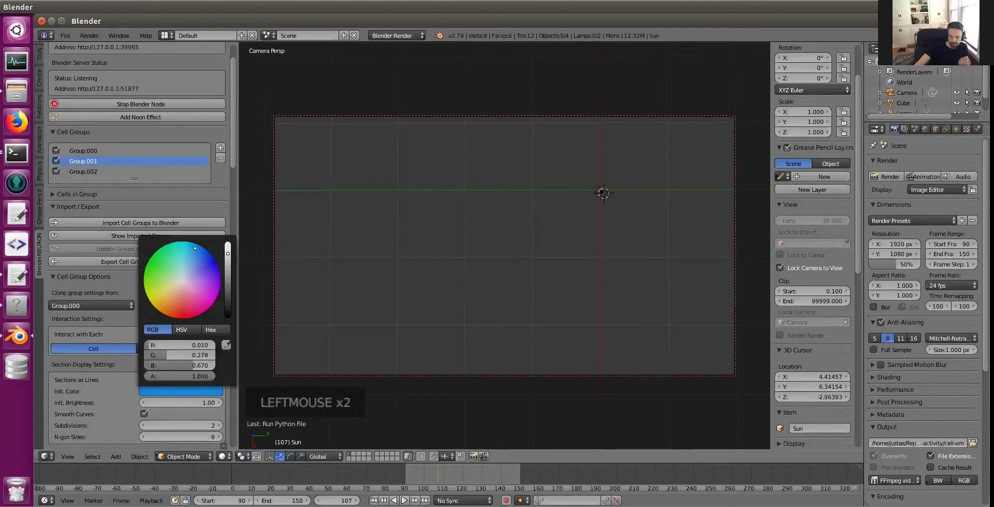
{"action": "left_click", "coordinate": [150, 172]}
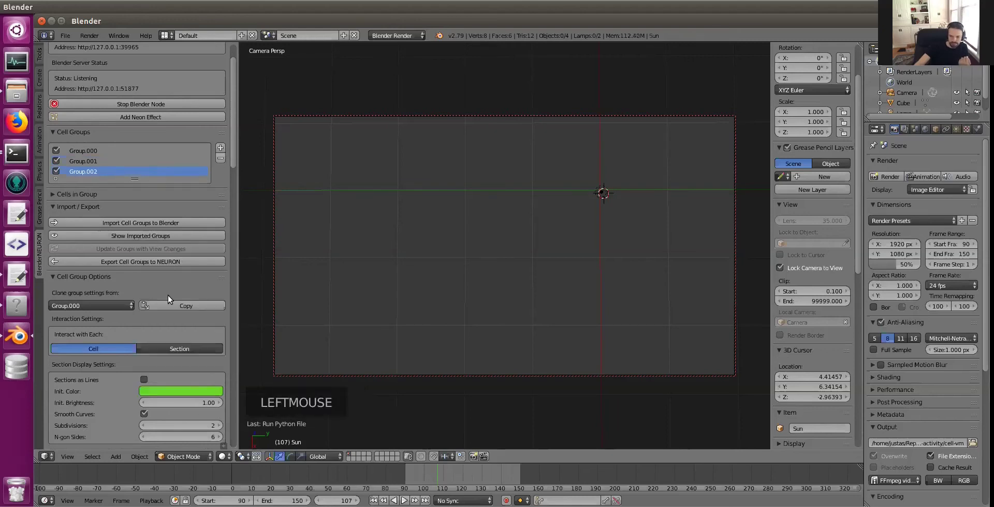
{"action": "left_click", "coordinate": [178, 392]}
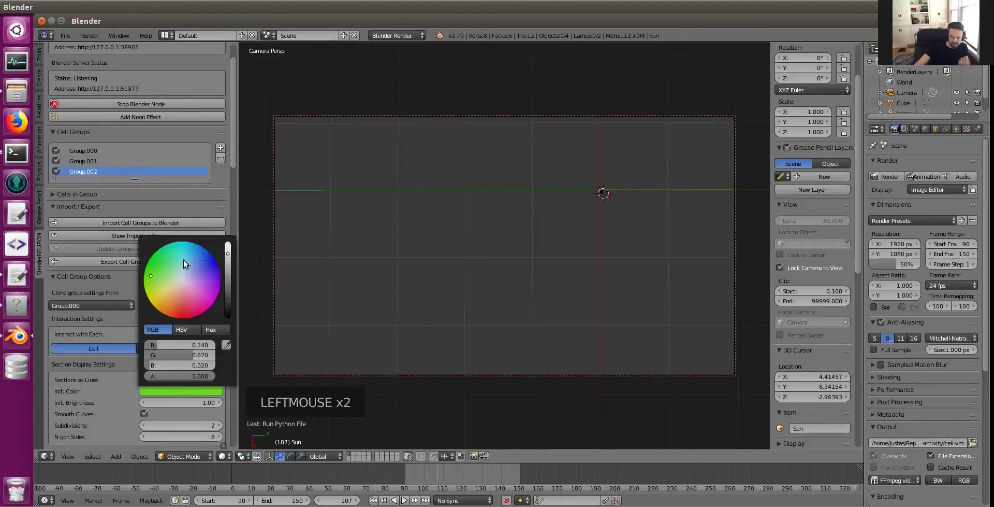
{"action": "left_click_drag", "start_coordinate": [151, 276], "coordinate": [156, 307]}
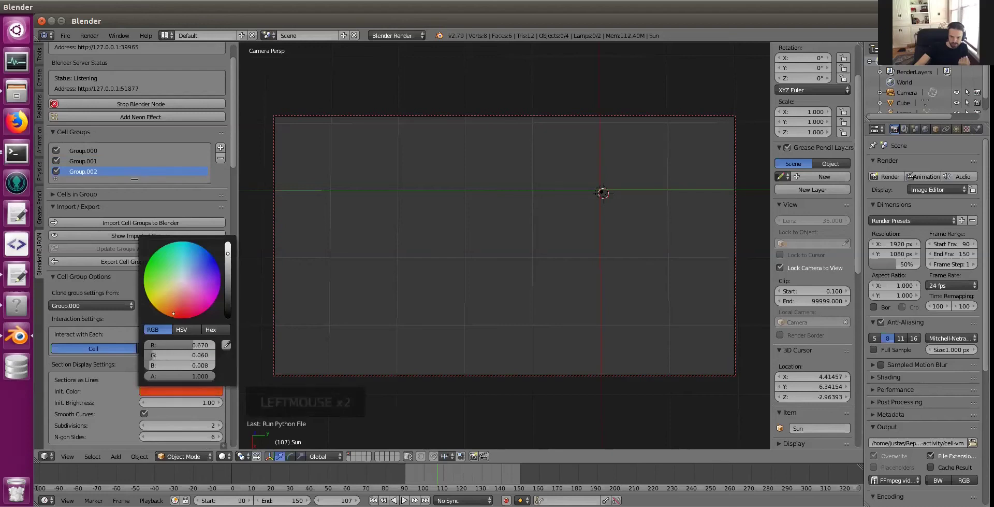
Scroll down the panel and import the cell groups into Blender.
{"action": "scroll", "coordinate": [233, 196], "scroll_direction": "down", "scroll_amount": 10}
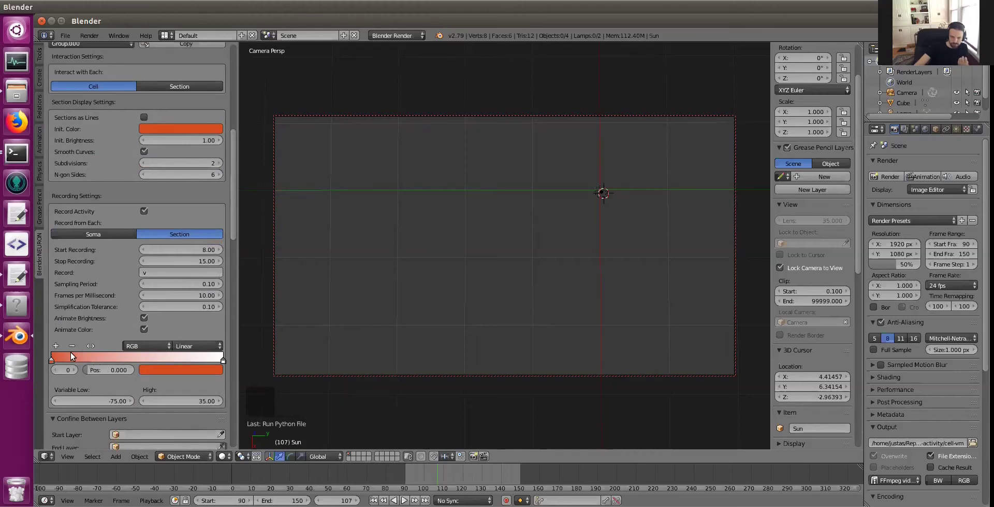
{"action": "left_click_drag", "start_coordinate": [234, 189], "coordinate": [236, 121]}
{"action": "left_click", "coordinate": [138, 220]}
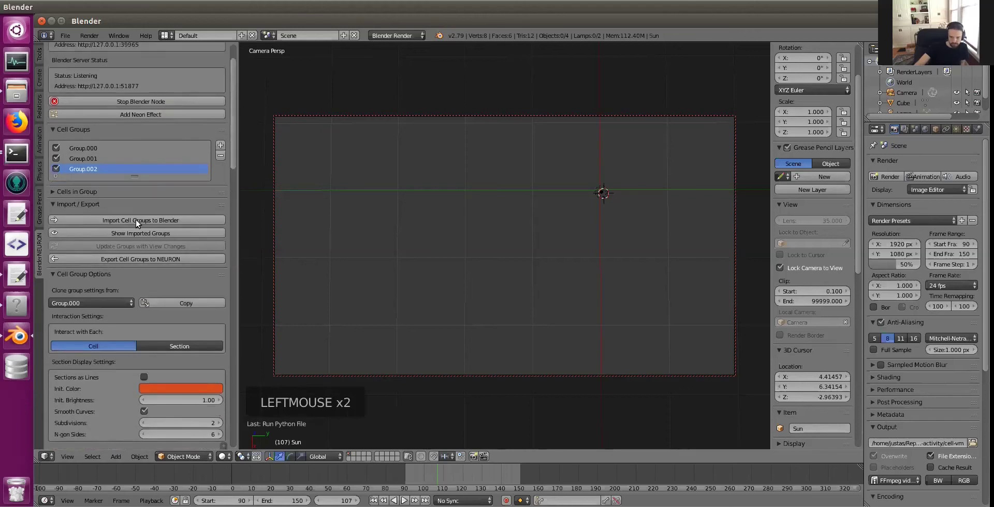
Import the three cell groups and frame all three cells in the camera view.
{"action": "left_click", "coordinate": [137, 220]}
{"action": "scroll", "coordinate": [460, 269], "scroll_direction": "down", "scroll_amount": 2}
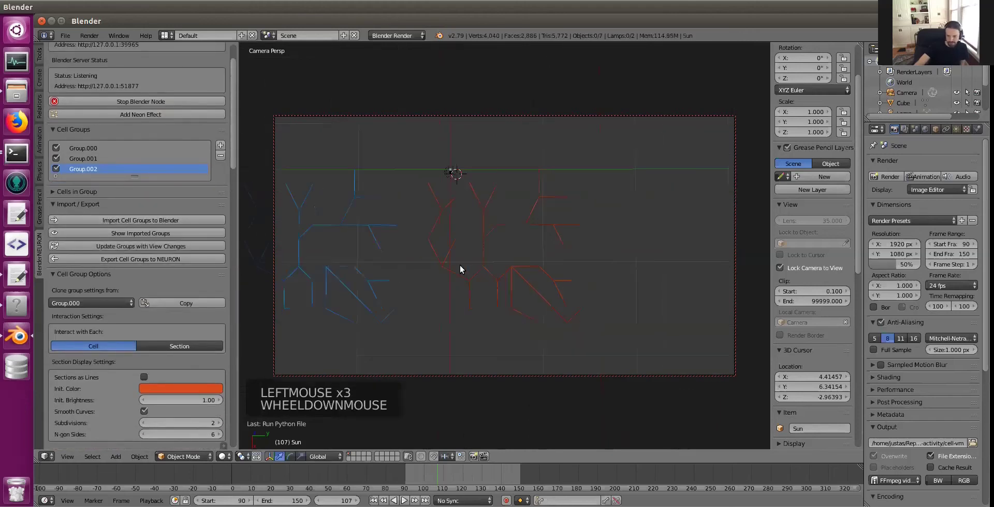
{"action": "middle_click_drag", "start_coordinate": [486, 273], "coordinate": [615, 284], "text": "shift"}
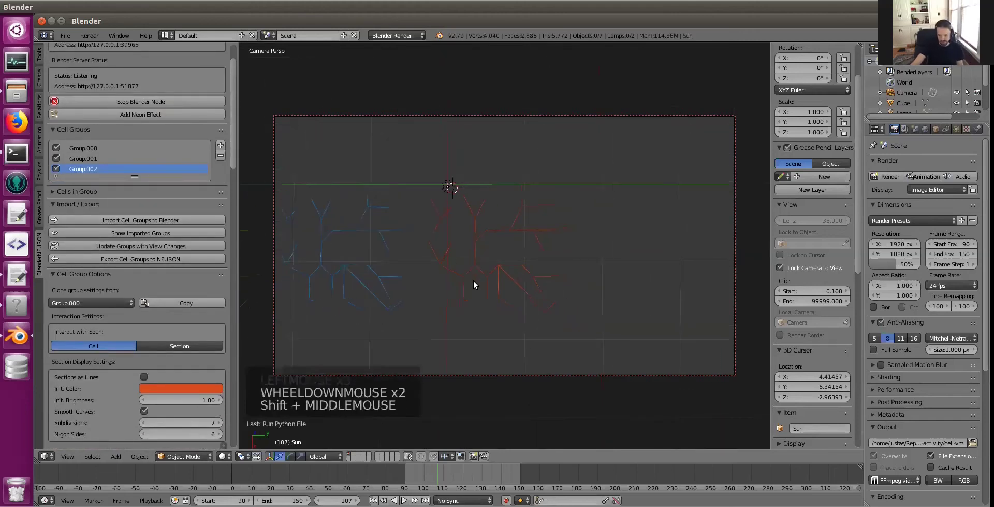
{"action": "scroll", "coordinate": [623, 281], "scroll_direction": "down", "scroll_amount": 1}
{"action": "scroll", "coordinate": [615, 284], "scroll_direction": "up", "scroll_amount": 1}
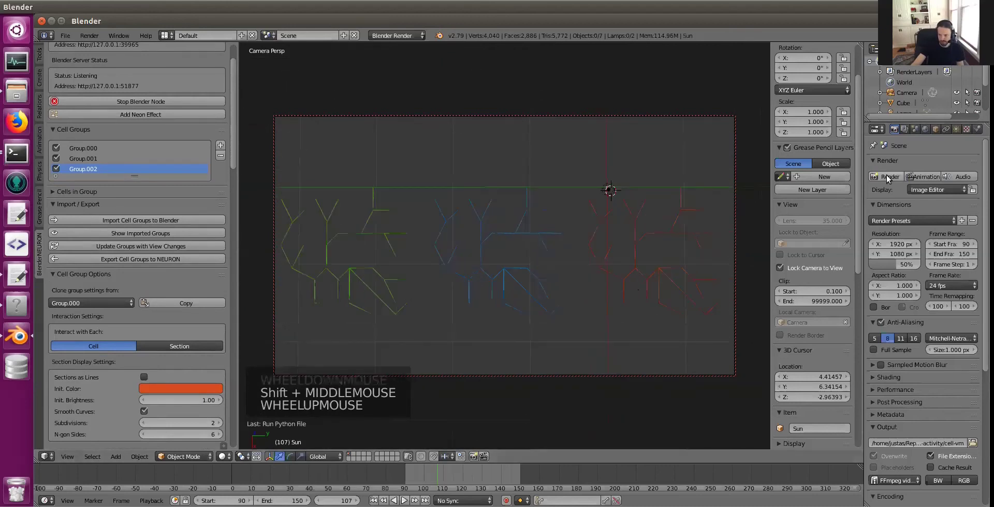
Render a test frame, then return the area to the 3D View.
{"action": "left_click", "coordinate": [887, 176]}
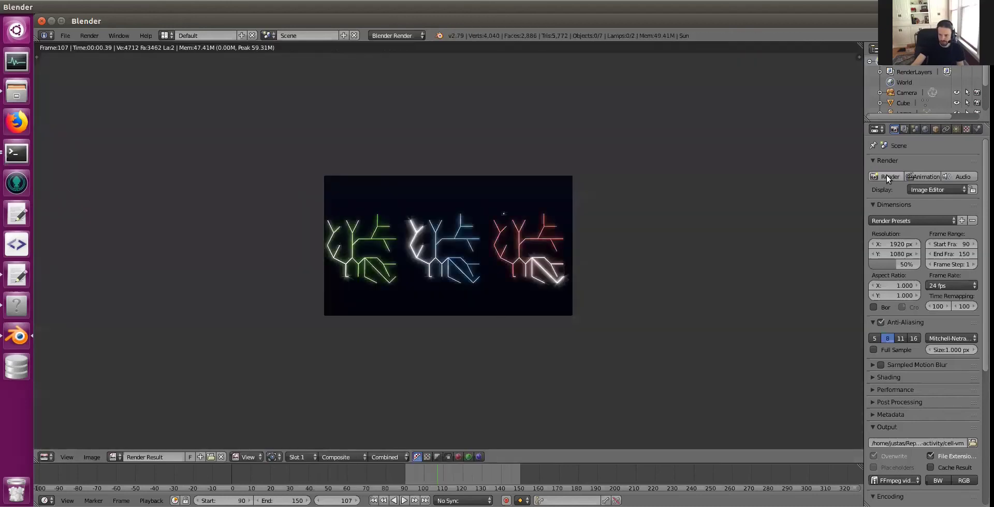
{"action": "left_click", "coordinate": [45, 456]}
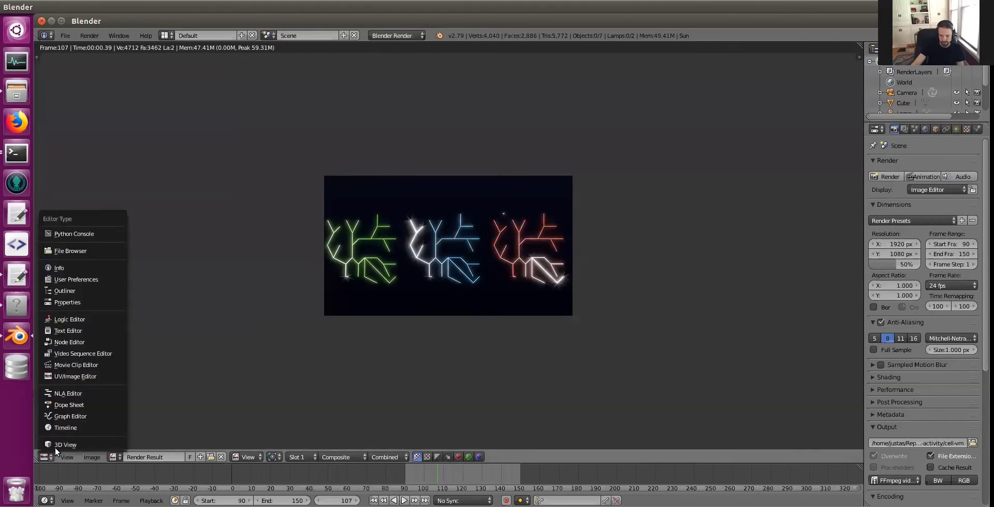
{"action": "left_click", "coordinate": [62, 444]}
{"action": "scroll", "coordinate": [530, 286], "scroll_direction": "down", "scroll_amount": 1}
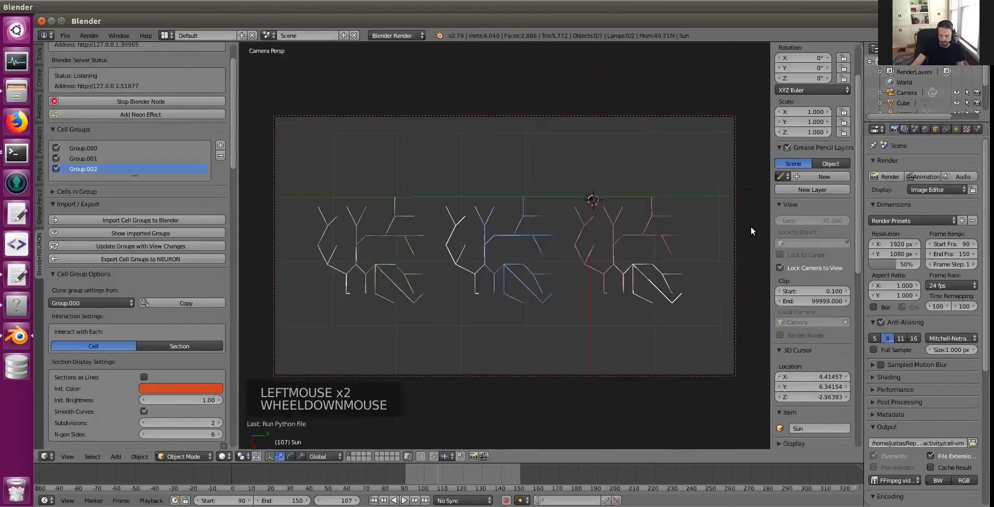
Render the animation and play cell-vm0090-0150.mp4 from the file manager, then close the player.
{"action": "left_click", "coordinate": [924, 176]}
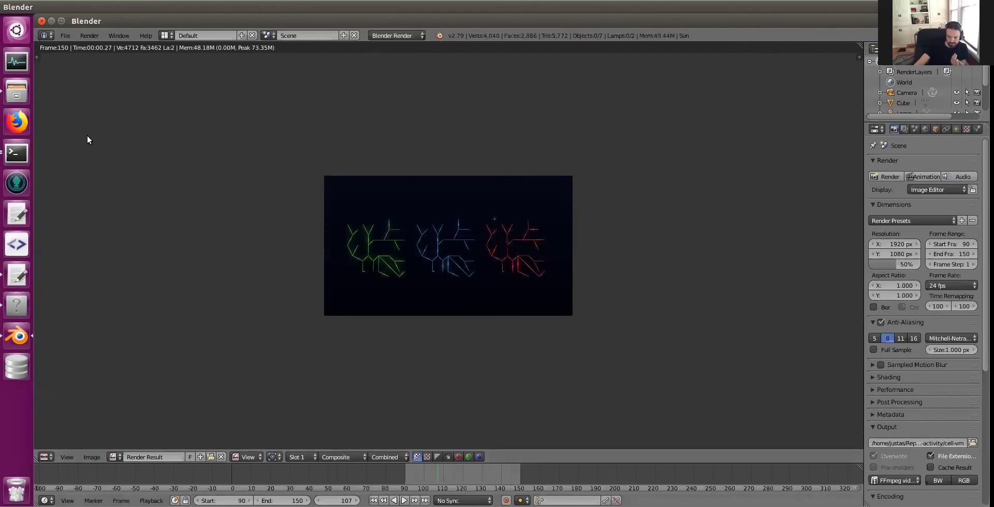
{"action": "key", "text": "alt+Tab"}
{"action": "double_click", "coordinate": [213, 131]}
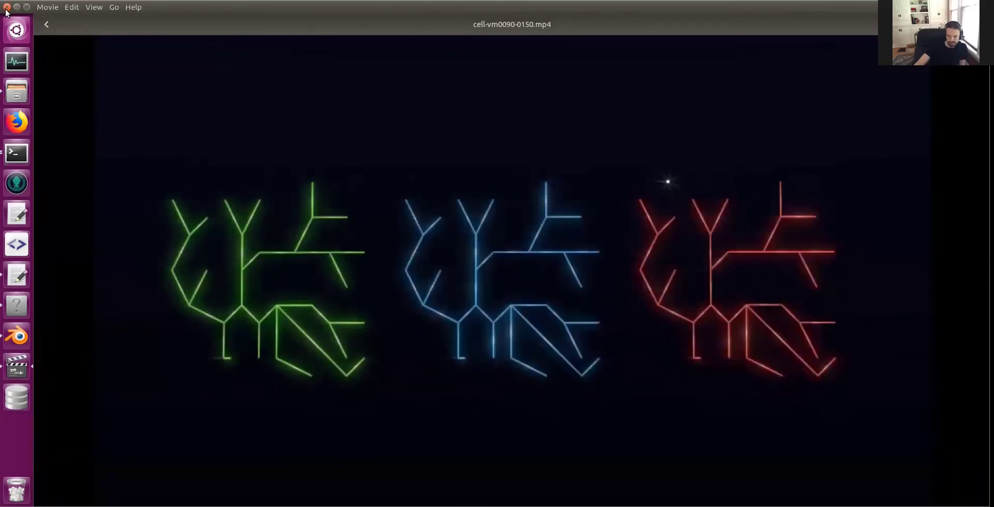
{"action": "left_click", "coordinate": [6, 7]}
Restore the 3D View, select TestCell[1].soma and move the timeline back to frame 90.
{"action": "left_click", "coordinate": [489, 347]}
{"action": "left_click", "coordinate": [45, 456]}
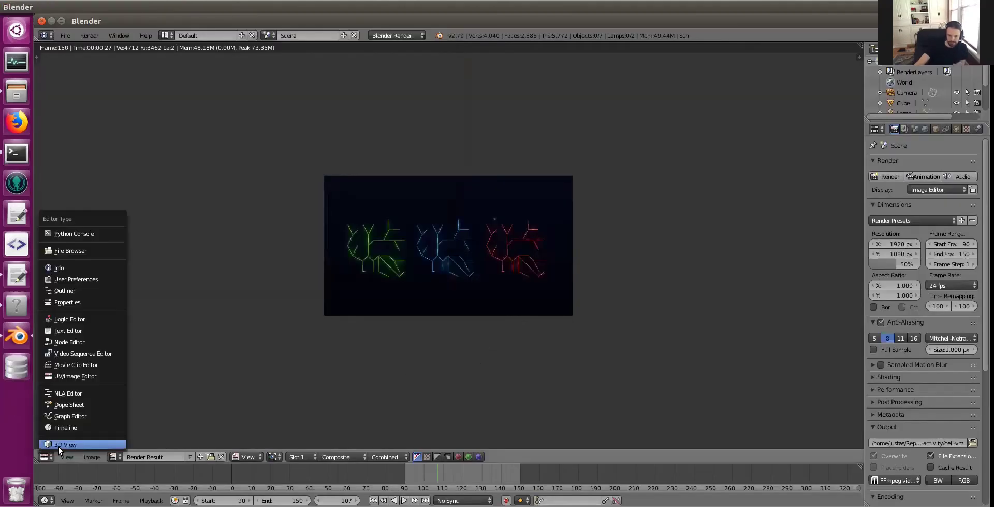
{"action": "left_click", "coordinate": [58, 444]}
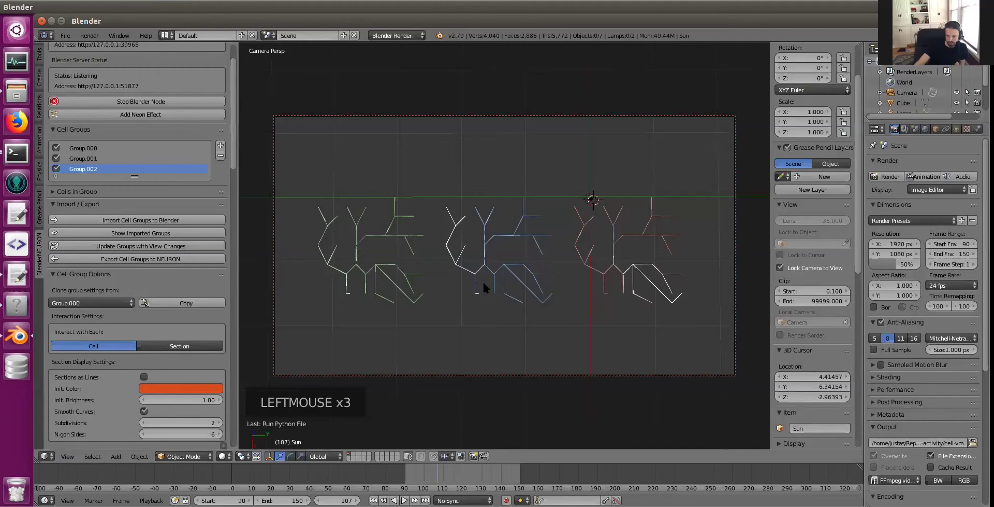
{"action": "right_click", "coordinate": [497, 274]}
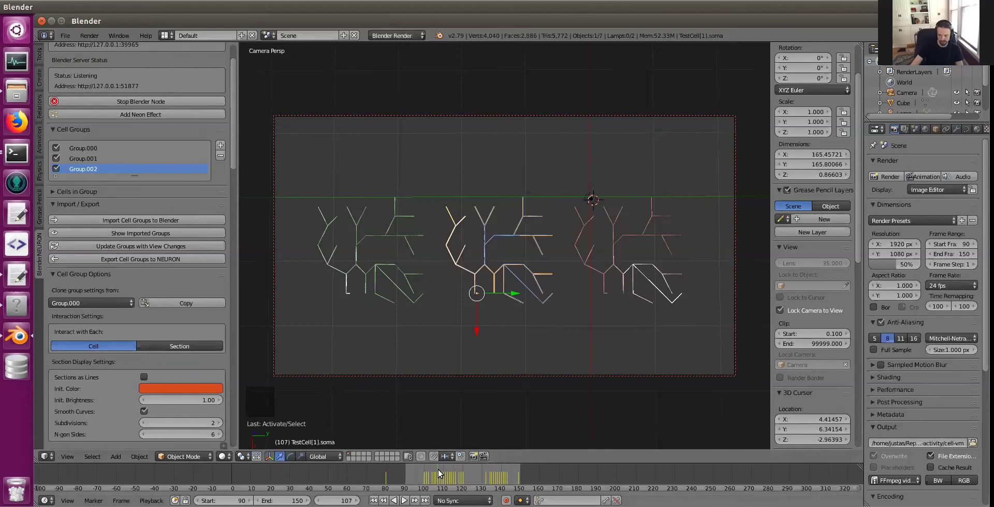
{"action": "left_click_drag", "start_coordinate": [441, 471], "coordinate": [415, 476]}
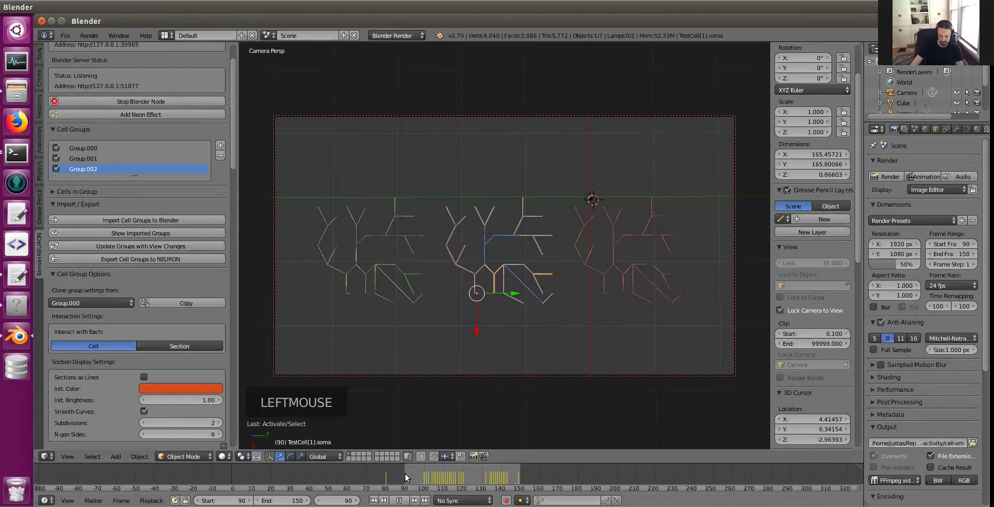
{"action": "scroll", "coordinate": [406, 477], "scroll_direction": "up", "scroll_amount": 12}
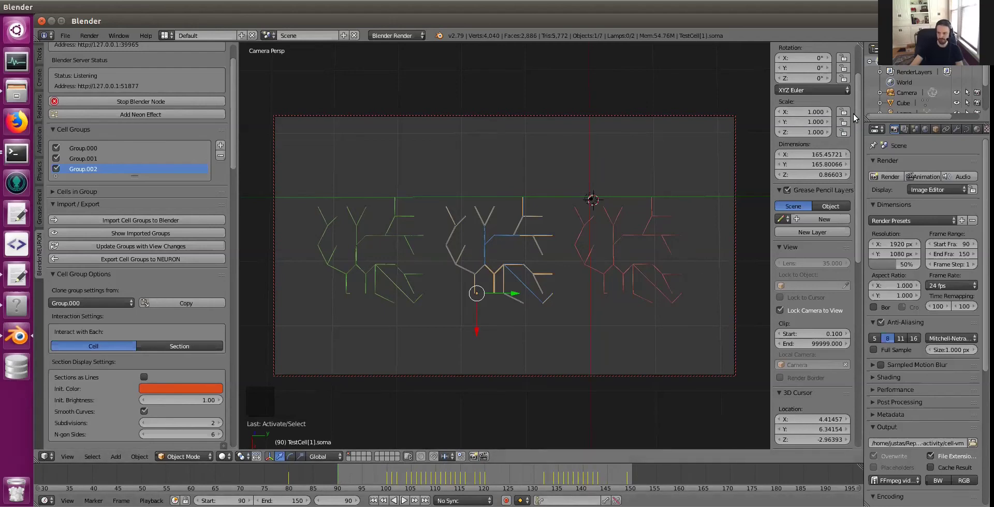
Keyframe the middle cell's 0° X rotation at frame 90 and play the animation.
{"action": "left_click_drag", "start_coordinate": [857, 130], "coordinate": [855, 100]}
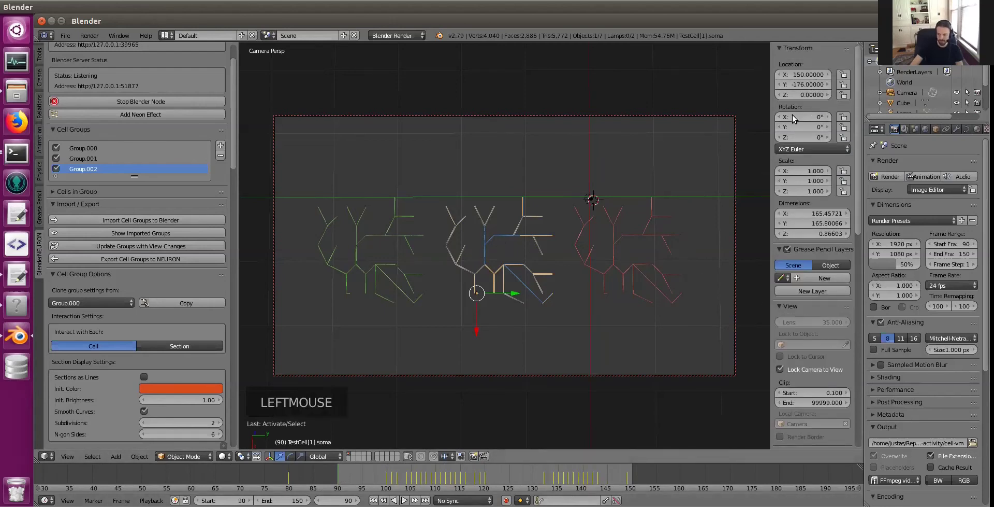
{"action": "mouse_move", "coordinate": [791, 117]}
{"action": "left_mouse_down"}
{"action": "mouse_move", "coordinate": [836, 117]}
{"action": "mouse_move", "coordinate": [793, 117]}
{"action": "left_mouse_up"}
{"action": "right_click", "coordinate": [797, 121]}
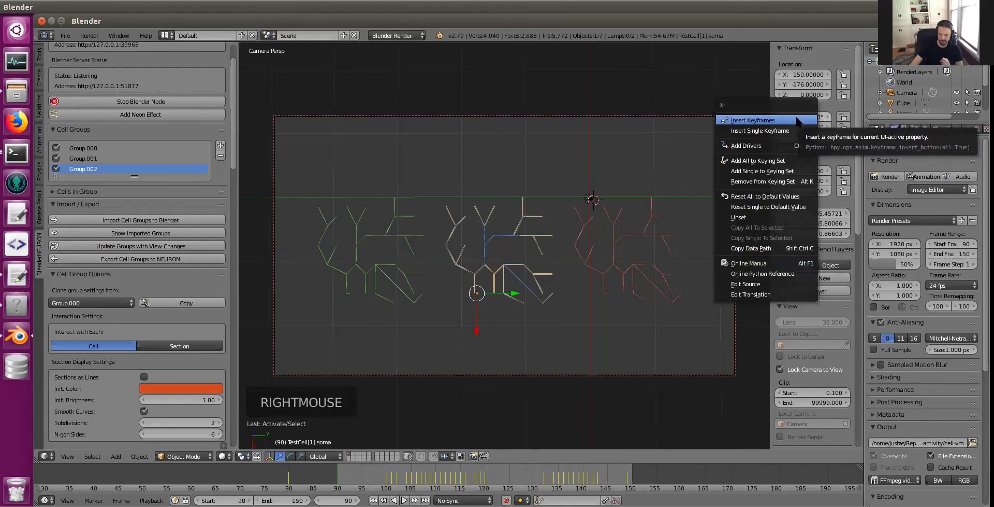
{"action": "left_click", "coordinate": [797, 120]}
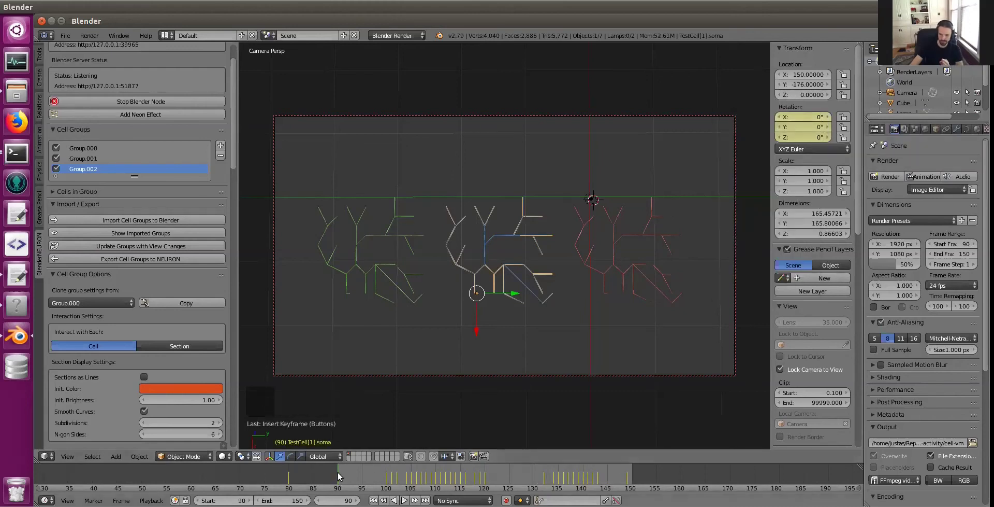
{"action": "left_click", "coordinate": [404, 500]}
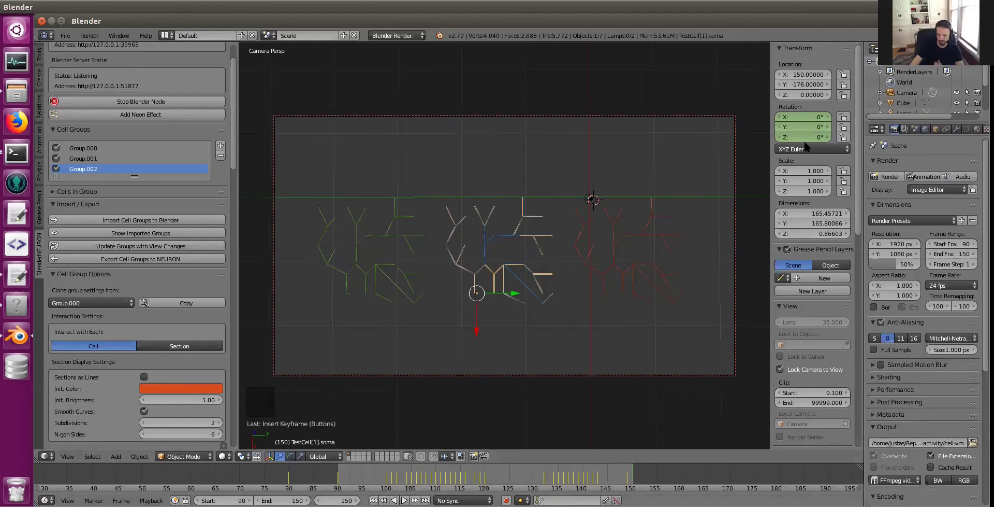
Set X rotation to 360° at frame 150, keyframe it and preview the spin.
{"action": "left_click", "coordinate": [800, 113]}
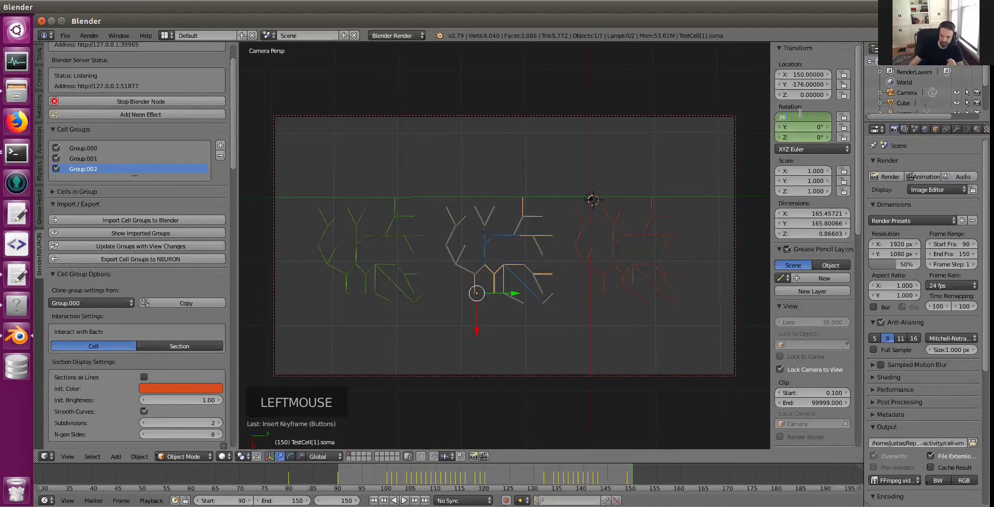
{"action": "key", "text": "Return"}
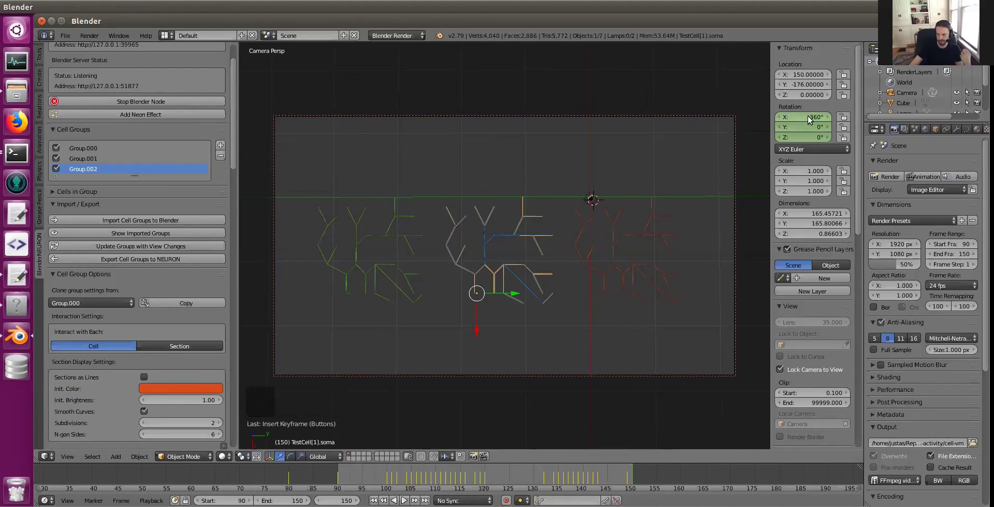
{"action": "right_click", "coordinate": [808, 117]}
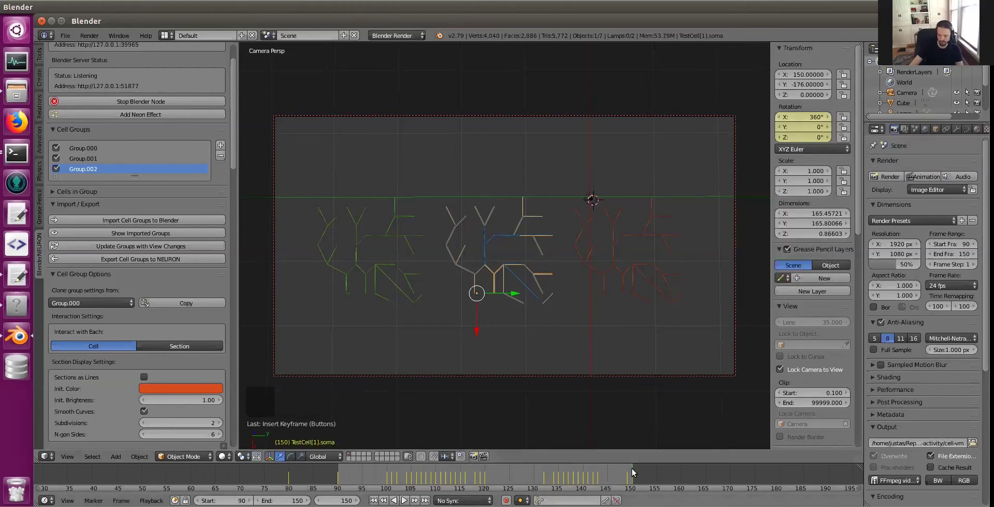
{"action": "left_click", "coordinate": [404, 499]}
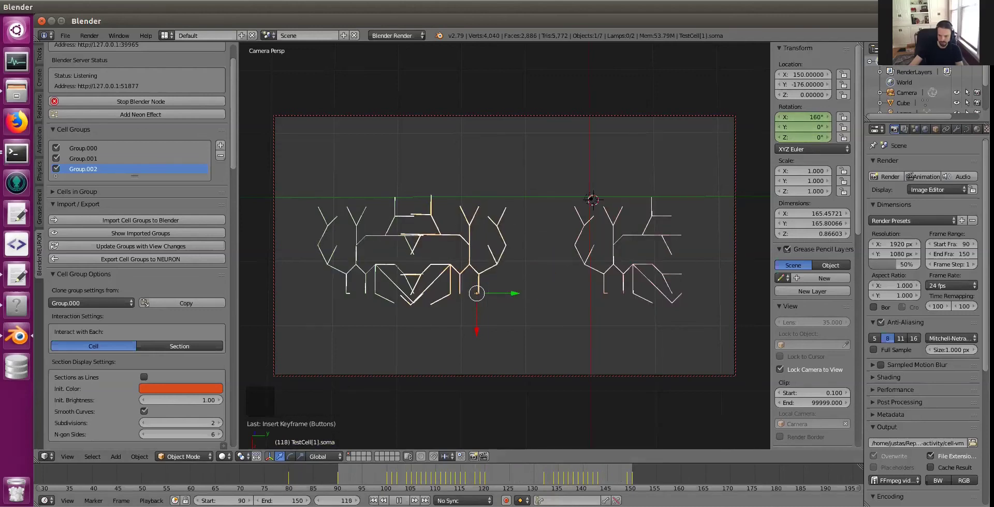
Slide the middle cell group right and keyframe its location at frame 121.
{"action": "key", "text": "alt+a"}
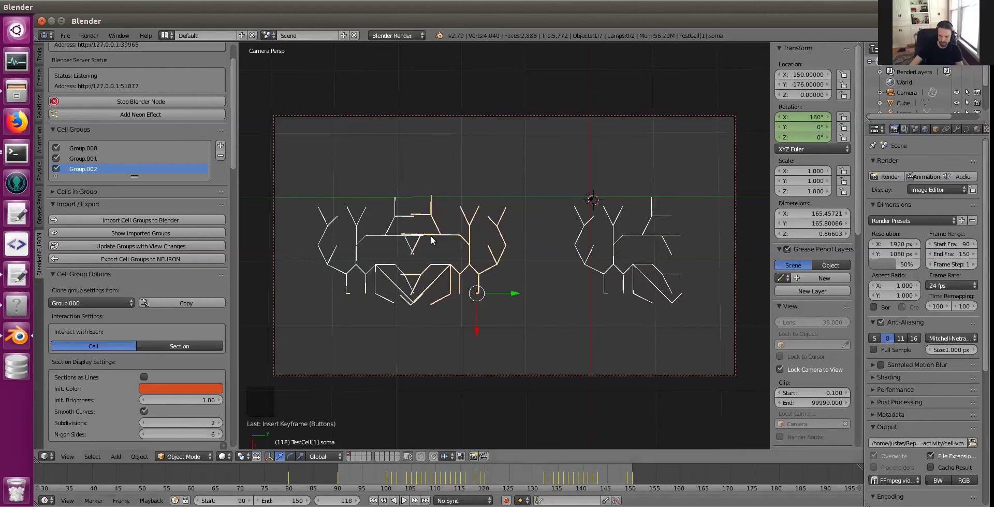
{"action": "left_click", "coordinate": [477, 475]}
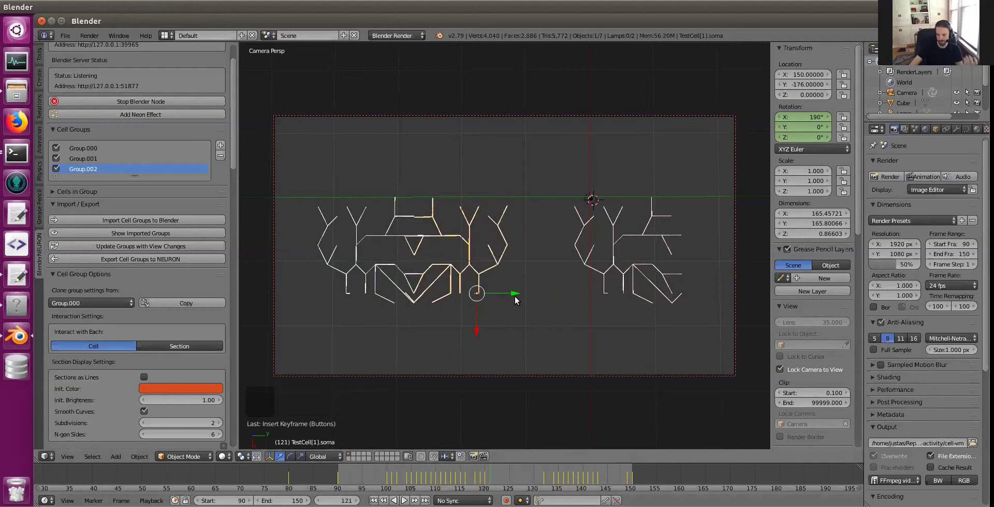
{"action": "left_click_drag", "start_coordinate": [516, 296], "coordinate": [560, 299]}
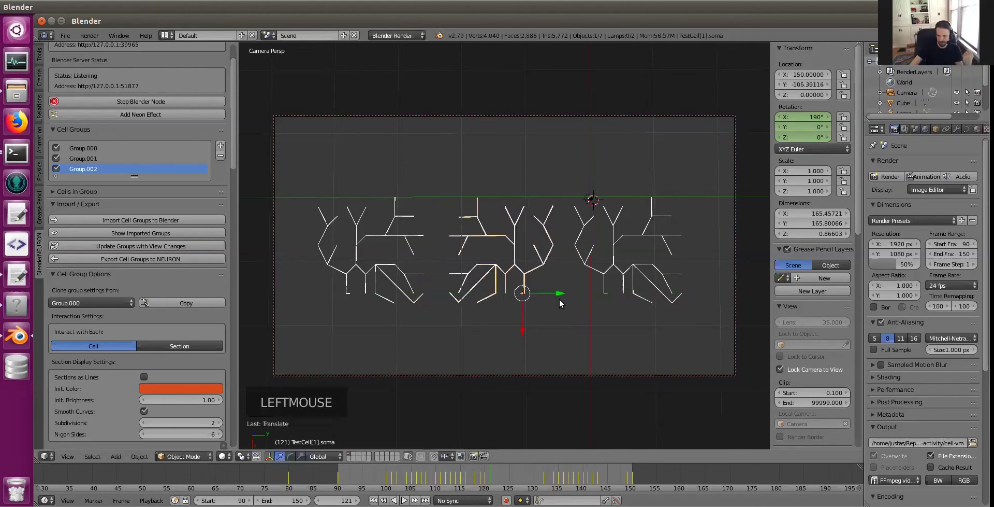
{"action": "right_click", "coordinate": [806, 78]}
{"action": "left_click", "coordinate": [799, 76]}
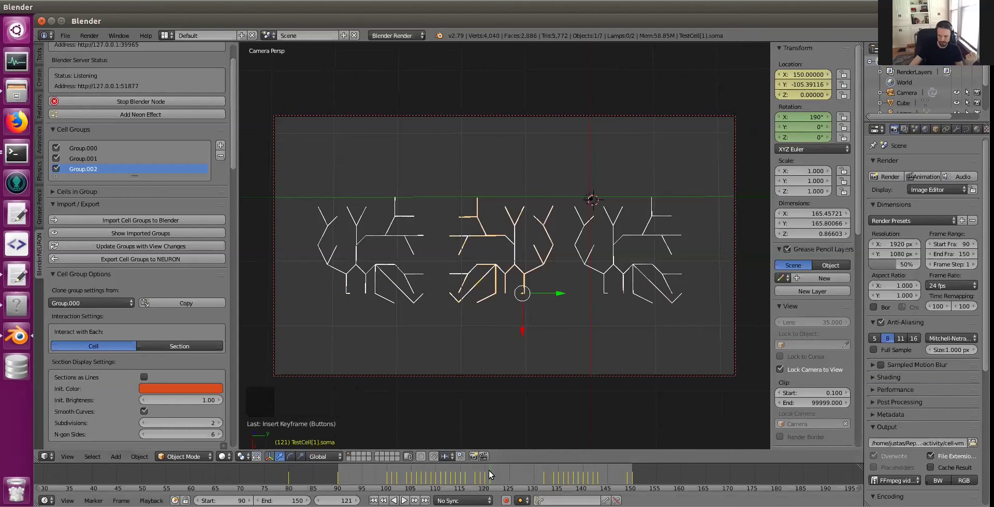
{"action": "left_click", "coordinate": [404, 500]}
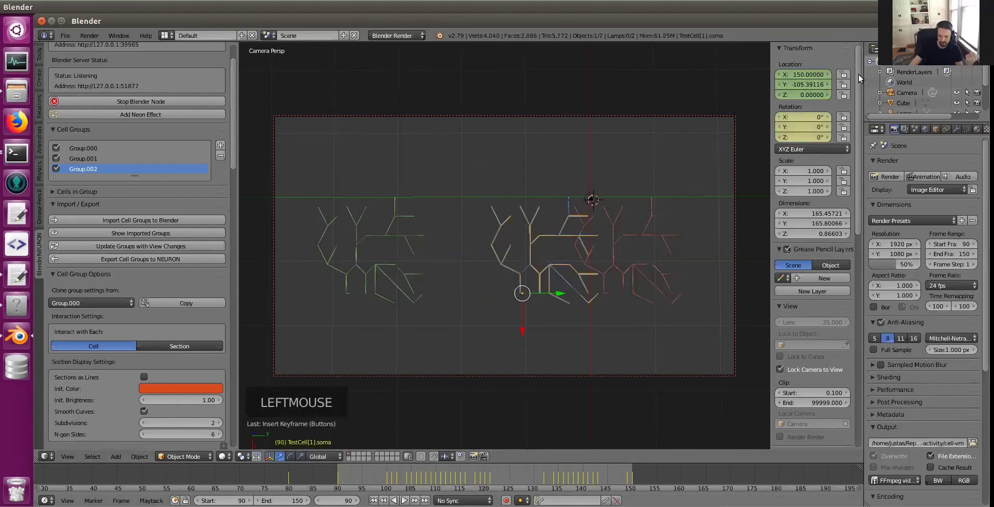
Move the group back left and keyframe its position at frame 90.
{"action": "key", "text": "Escape"}
{"action": "left_click_drag", "start_coordinate": [554, 297], "coordinate": [513, 295]}
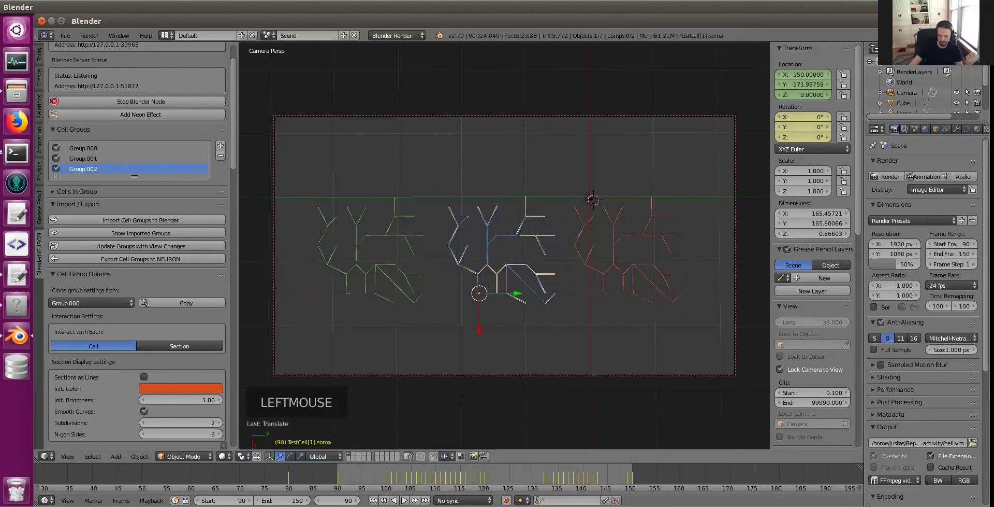
{"action": "right_click", "coordinate": [808, 76]}
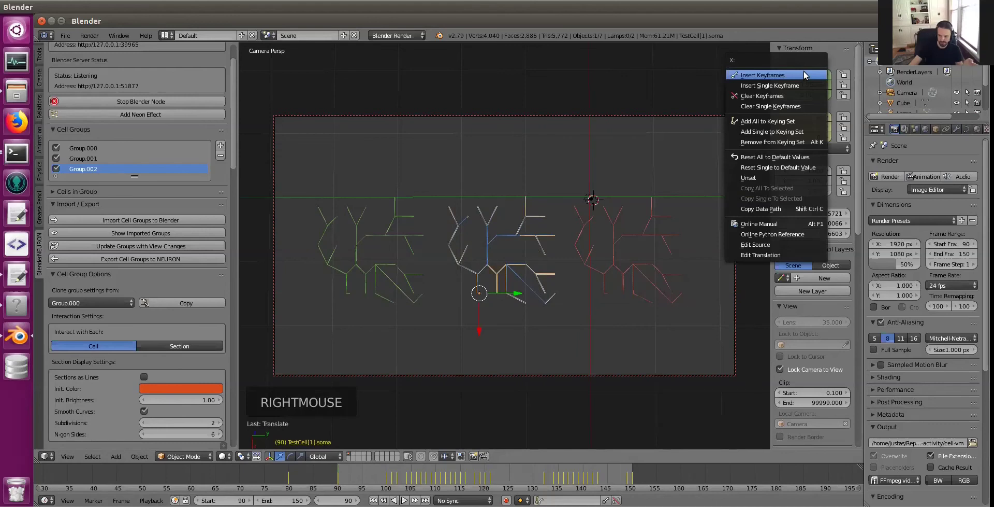
{"action": "key", "text": "Return"}
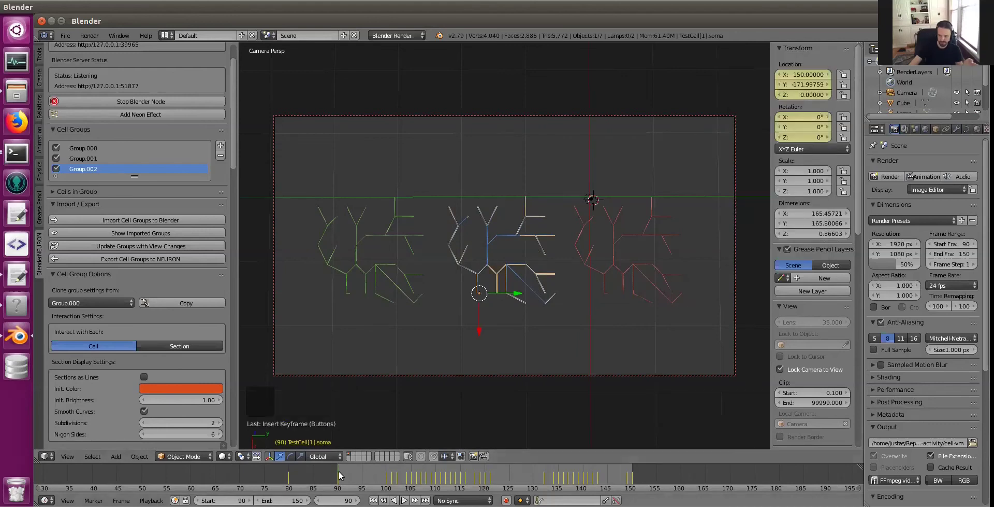
{"action": "left_click", "coordinate": [404, 500]}
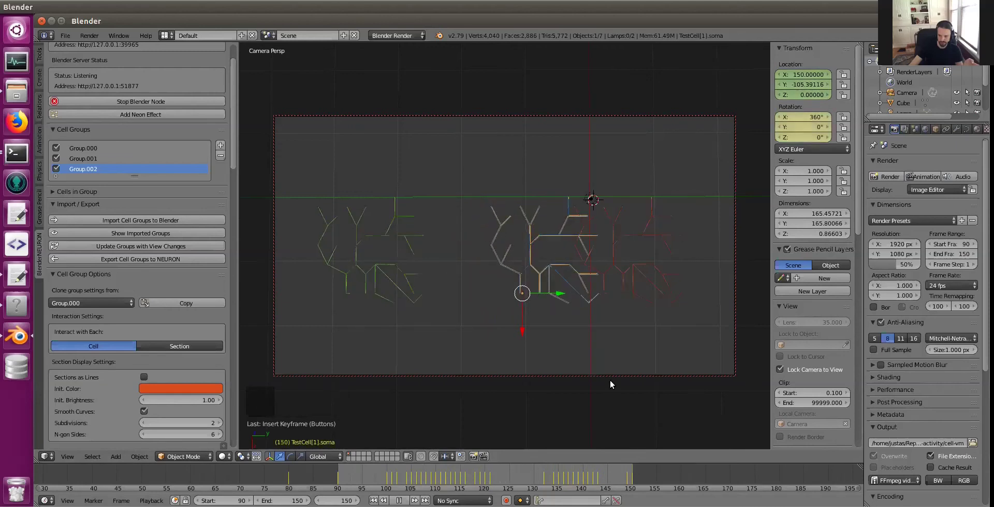
Slide the group left, keyframe its location at frame 150, and scrub to check the motion.
{"action": "left_click_drag", "start_coordinate": [560, 299], "coordinate": [526, 300]}
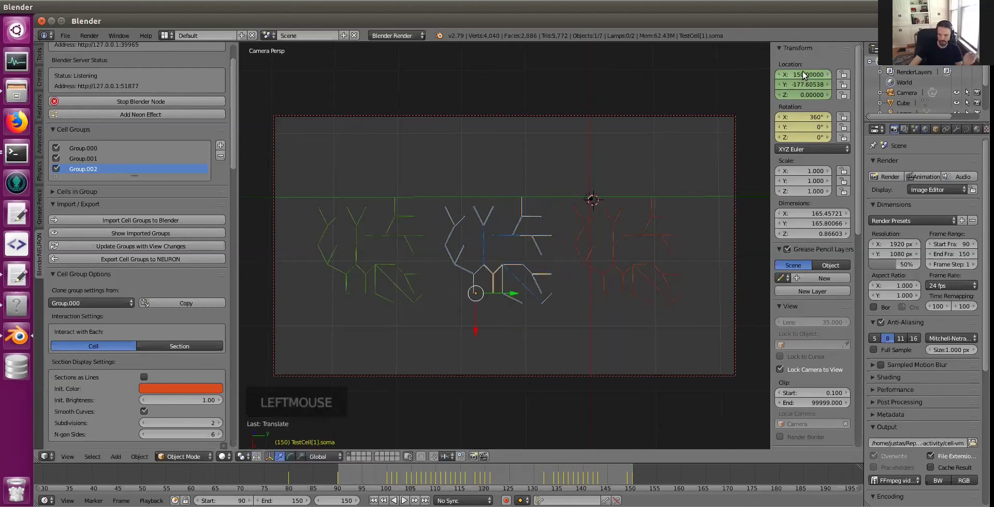
{"action": "right_click", "coordinate": [802, 72]}
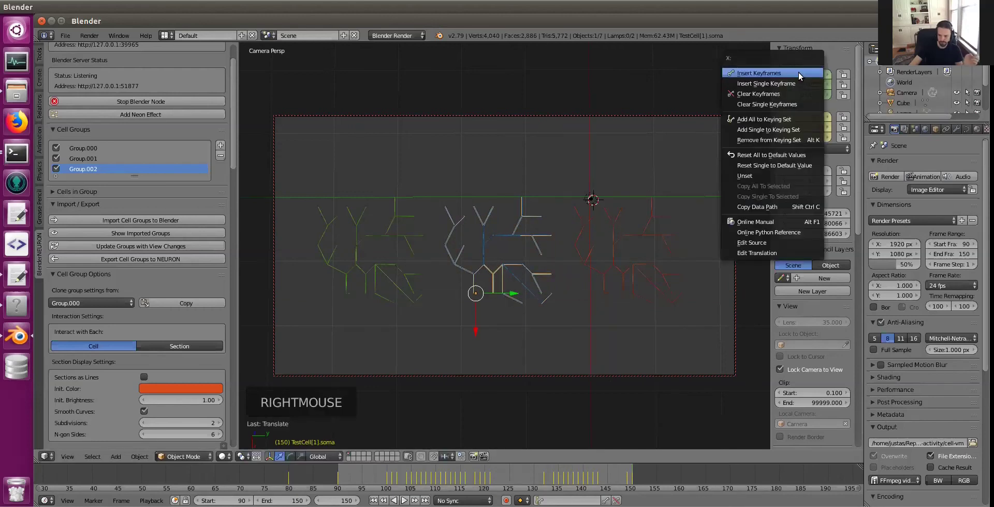
{"action": "left_click", "coordinate": [798, 73]}
{"action": "left_click", "coordinate": [404, 500]}
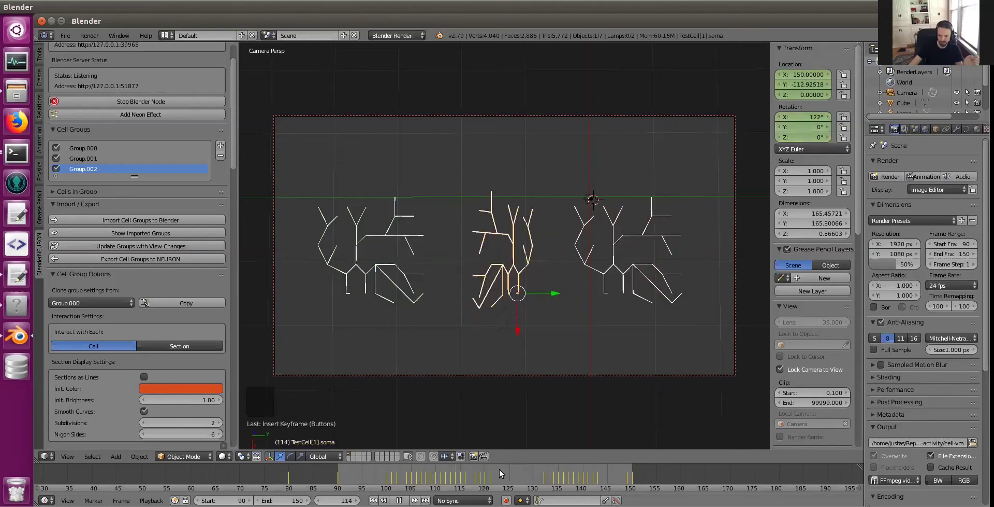
{"action": "left_click_drag", "start_coordinate": [628, 469], "coordinate": [366, 466]}
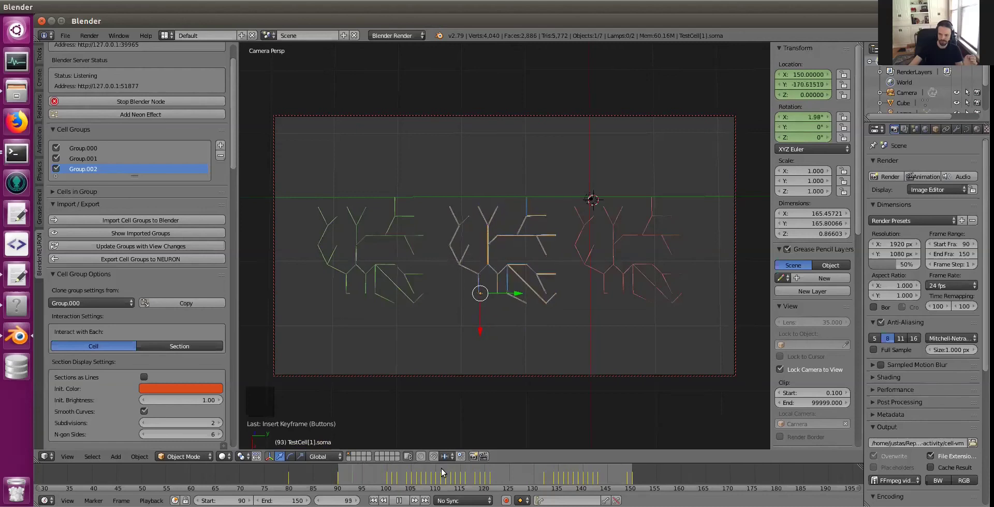
Render frame 113 with F12, then switch the Image Editor back to the 3D View.
{"action": "key", "text": "alt+a"}
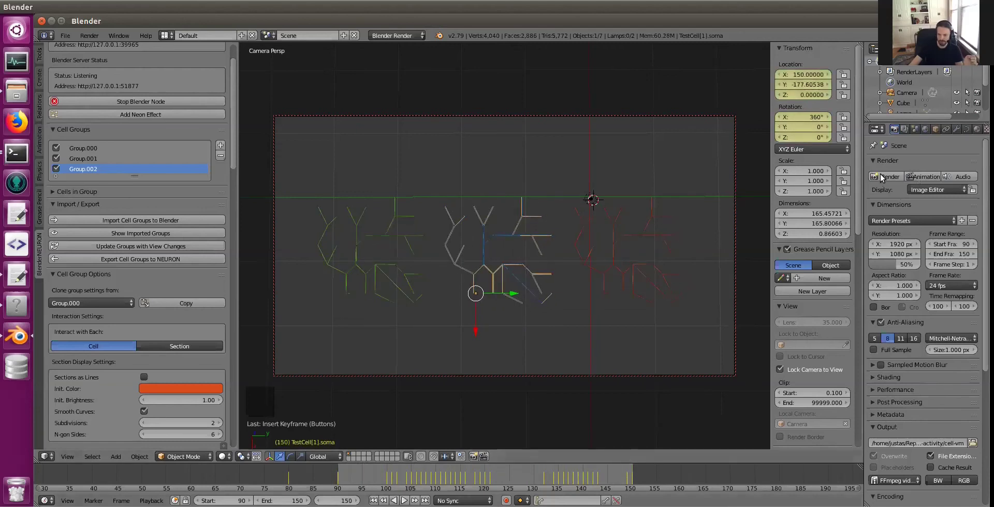
{"action": "left_click", "coordinate": [882, 177]}
{"action": "key", "text": "alt+a"}
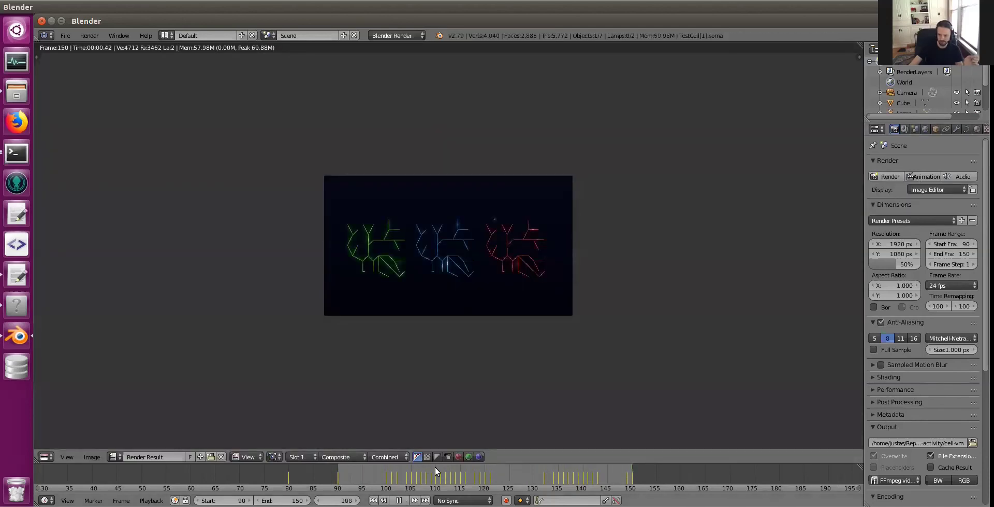
{"action": "key", "text": "F12"}
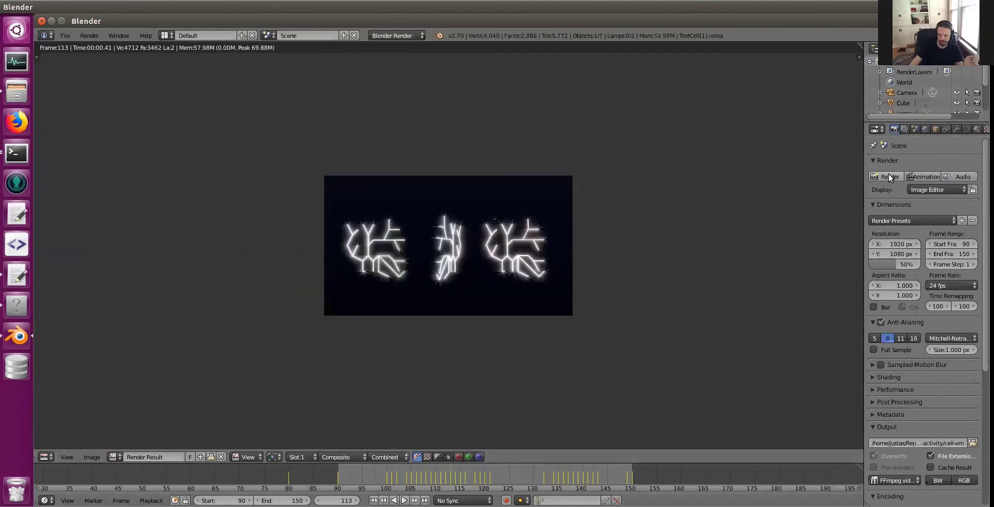
{"action": "left_click", "coordinate": [45, 456]}
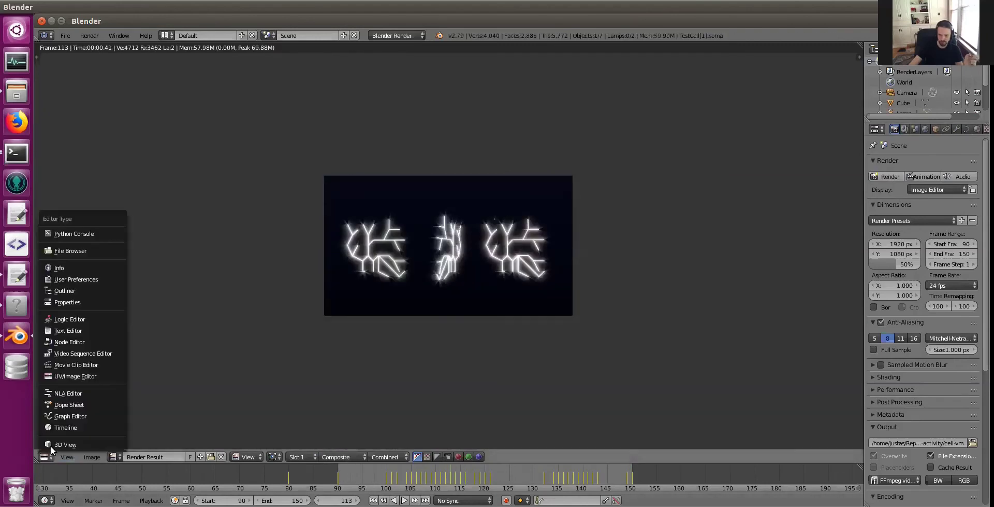
{"action": "left_click", "coordinate": [63, 443]}
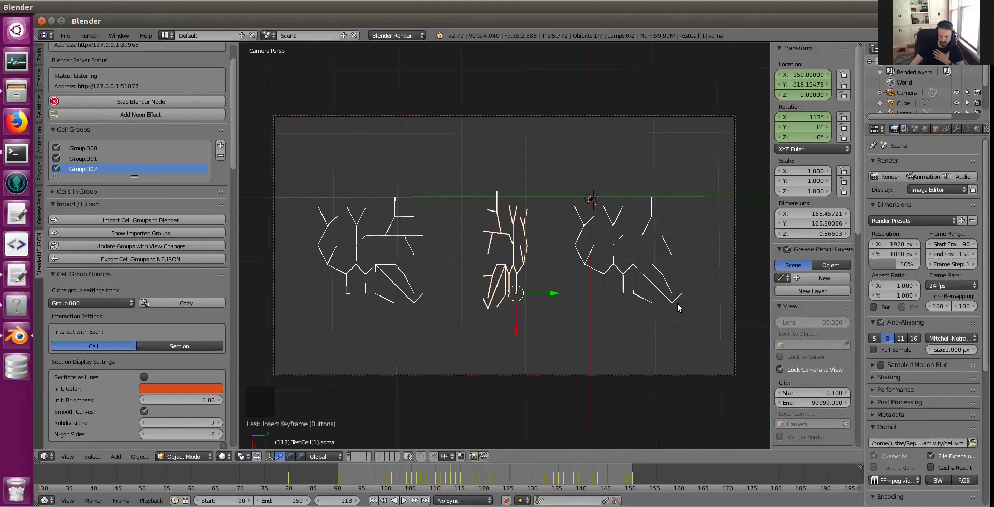
Add a cone mesh and scale it to a thin 0.14/0.14/0.57 spike.
{"action": "left_click", "coordinate": [140, 457]}
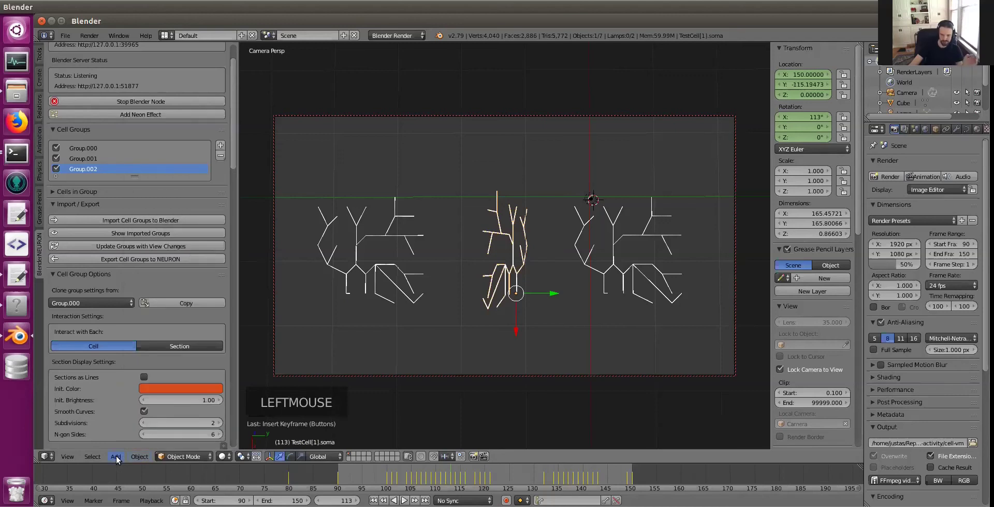
{"action": "left_click", "coordinate": [116, 456]}
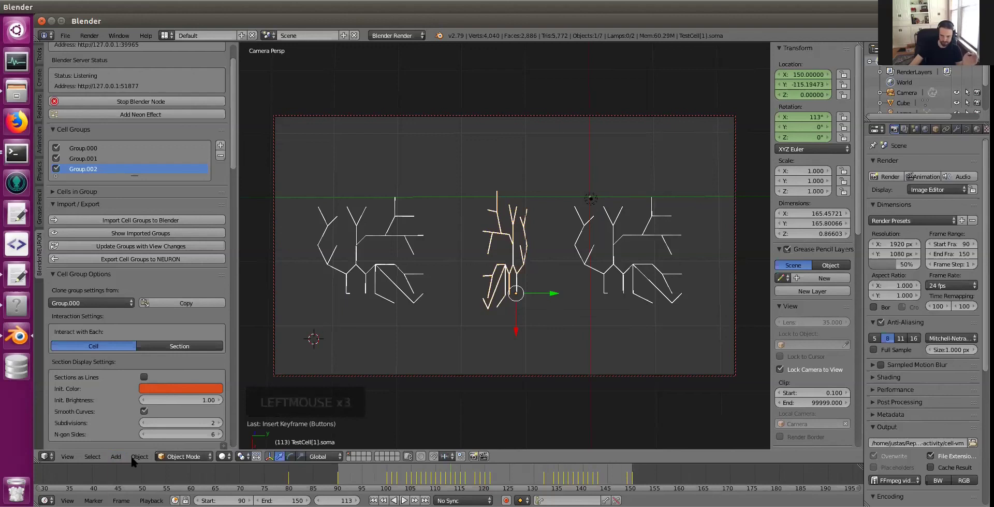
{"action": "left_click", "coordinate": [116, 456]}
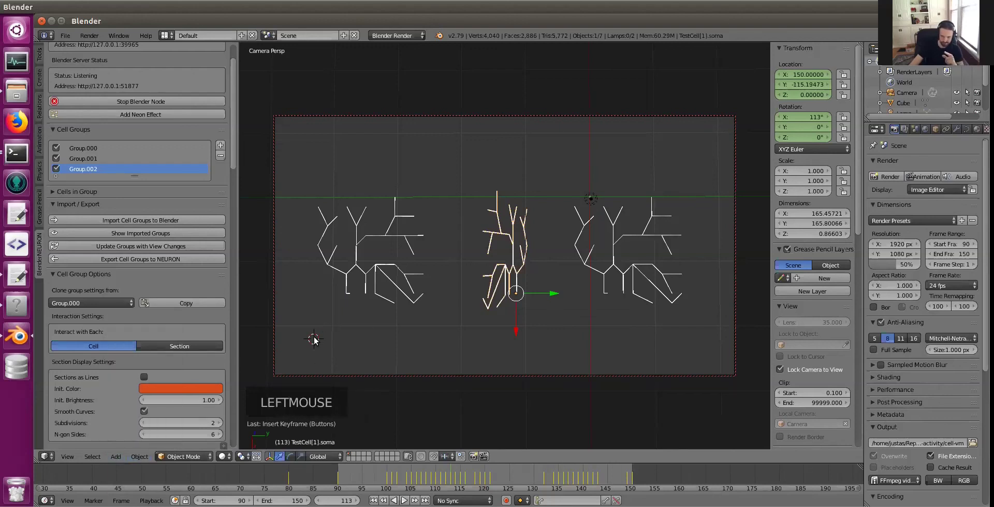
{"action": "left_click", "coordinate": [115, 457]}
{"action": "mouse_move", "coordinate": [129, 444]}
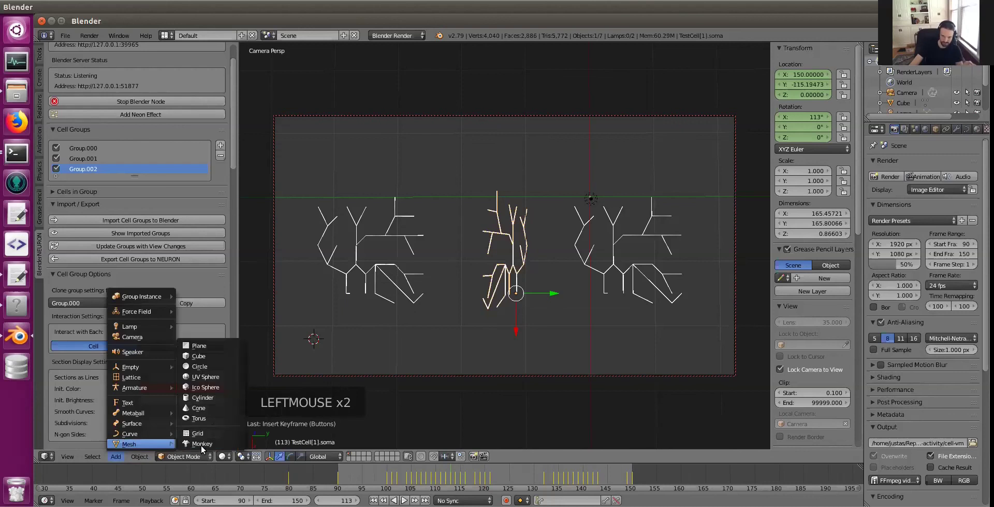
{"action": "left_click", "coordinate": [207, 407]}
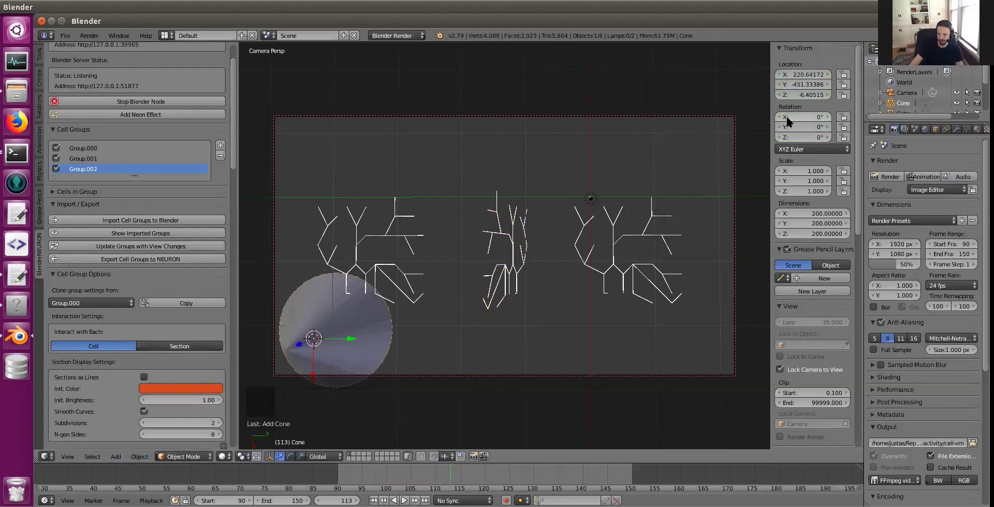
{"action": "left_click_drag", "start_coordinate": [808, 117], "coordinate": [764, 127]}
{"action": "key", "text": "ctrl+z"}
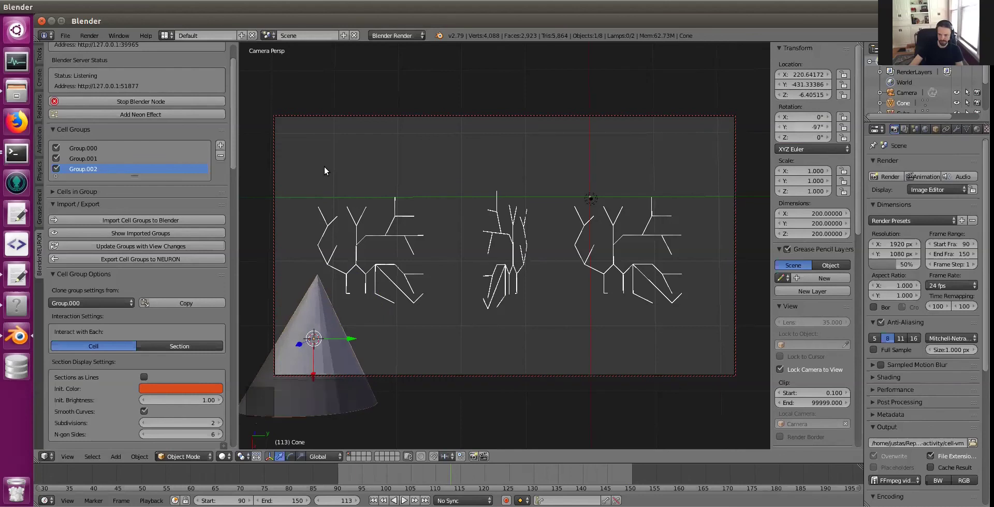
{"action": "mouse_move", "coordinate": [815, 175]}
{"action": "left_mouse_down"}
{"action": "mouse_move", "coordinate": [785, 182]}
{"action": "mouse_move", "coordinate": [831, 191]}
{"action": "mouse_move", "coordinate": [783, 191]}
{"action": "mouse_move", "coordinate": [811, 181]}
{"action": "left_mouse_up"}
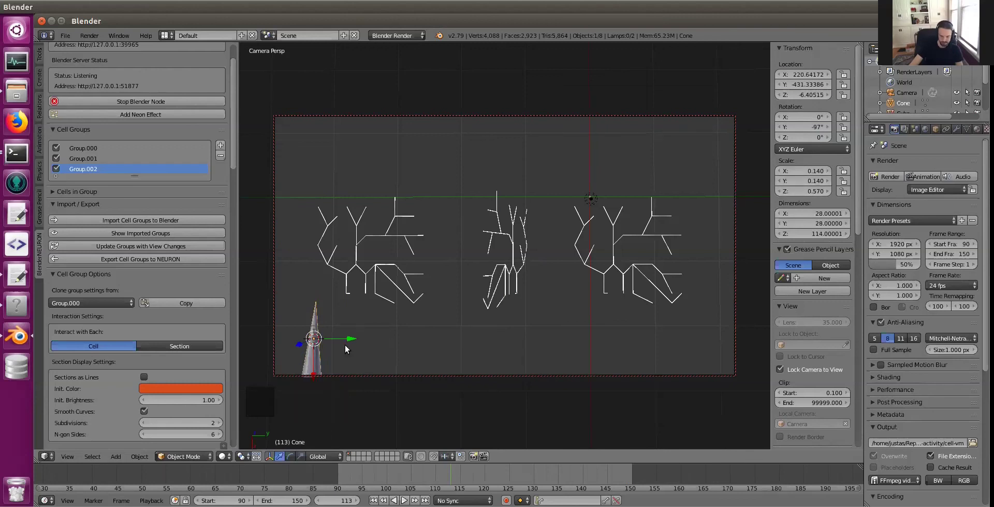
Place the cone at the lower left, tilt it toward the middle neuron, and copy it.
{"action": "key", "text": "g"}
{"action": "left_click", "coordinate": [340, 326]}
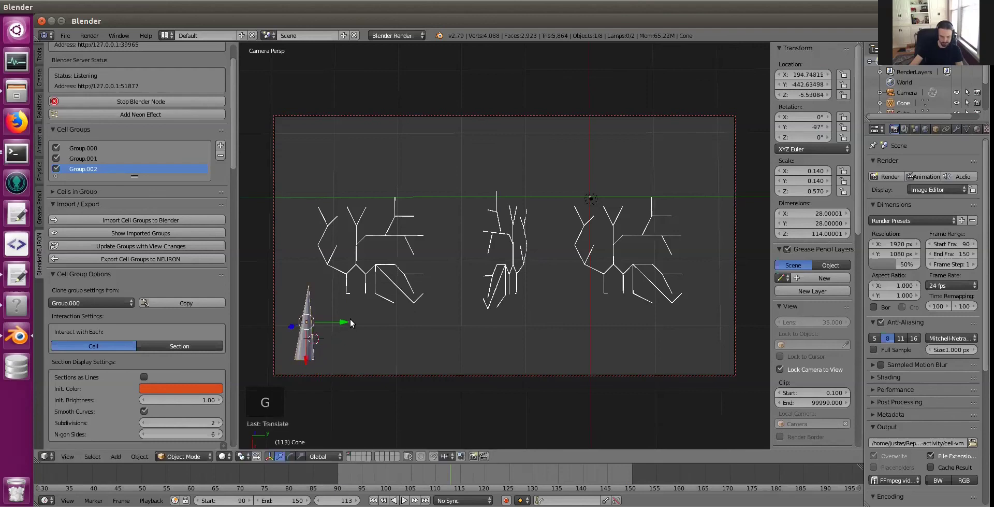
{"action": "key", "text": "r"}
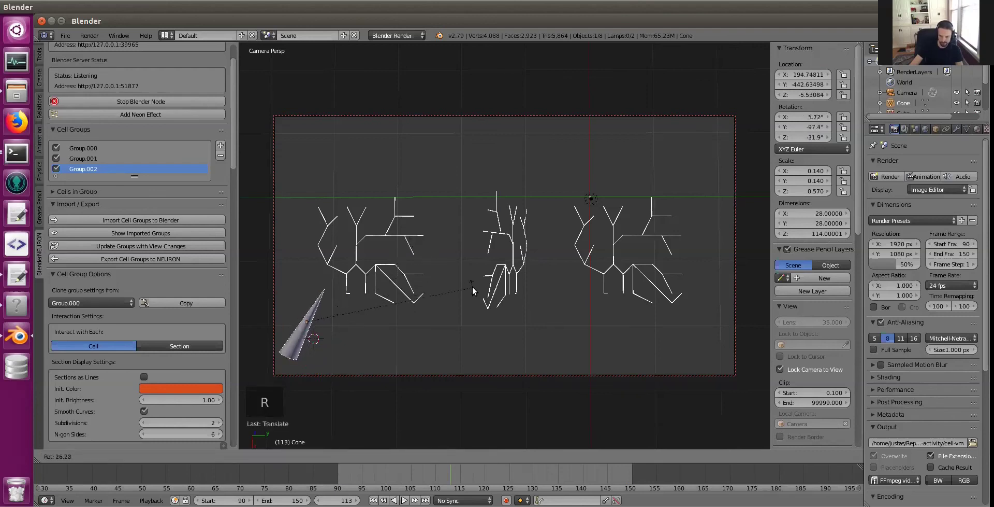
{"action": "left_click", "coordinate": [472, 286]}
{"action": "key", "text": "g"}
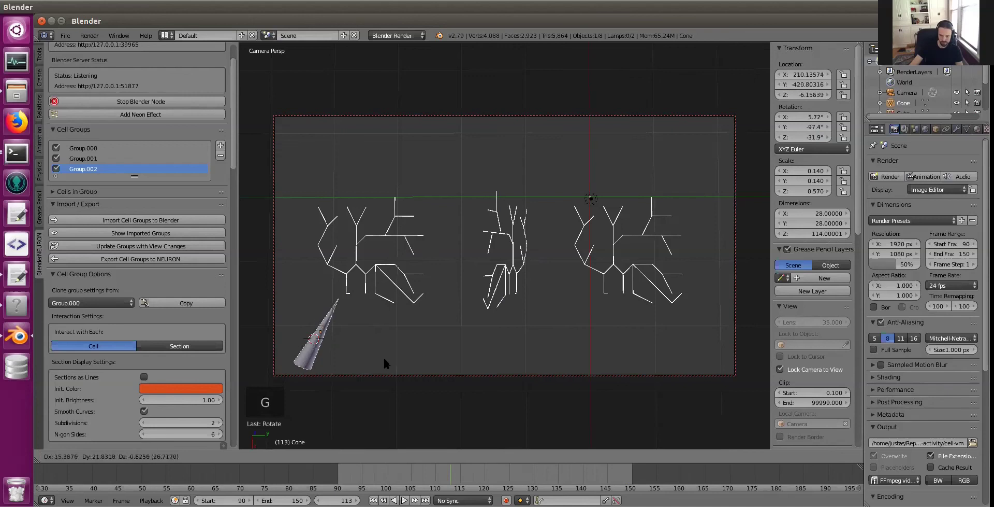
{"action": "left_click", "coordinate": [391, 355]}
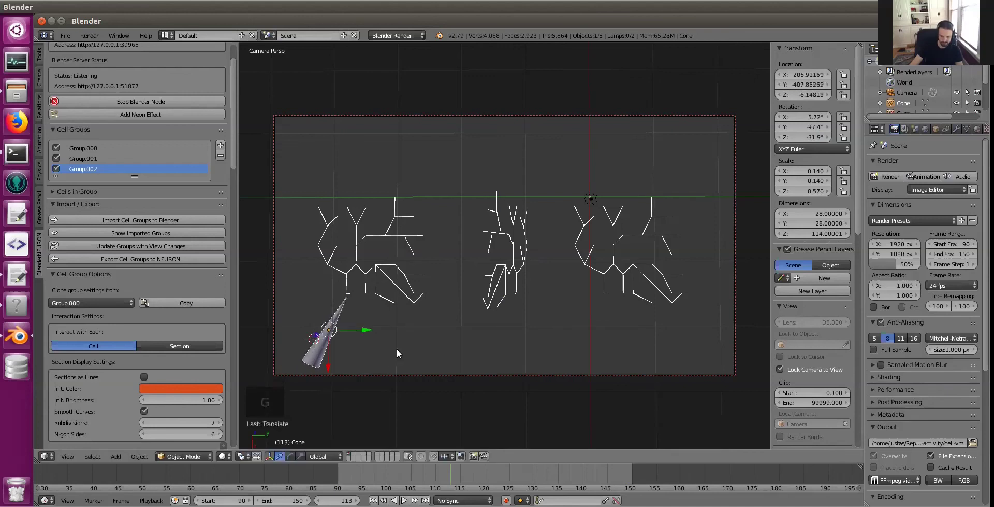
{"action": "key", "text": "ctrl+c"}
Paste a cone copy, move it to the lower right and tilt it inward.
{"action": "key", "text": "ctrl+v"}
{"action": "left_click_drag", "start_coordinate": [367, 329], "coordinate": [705, 325]}
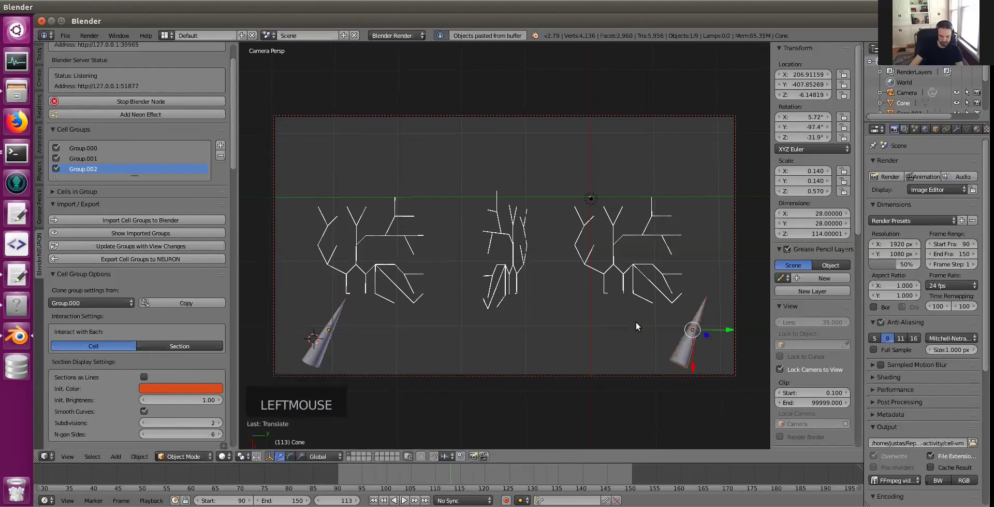
{"action": "key", "text": "r"}
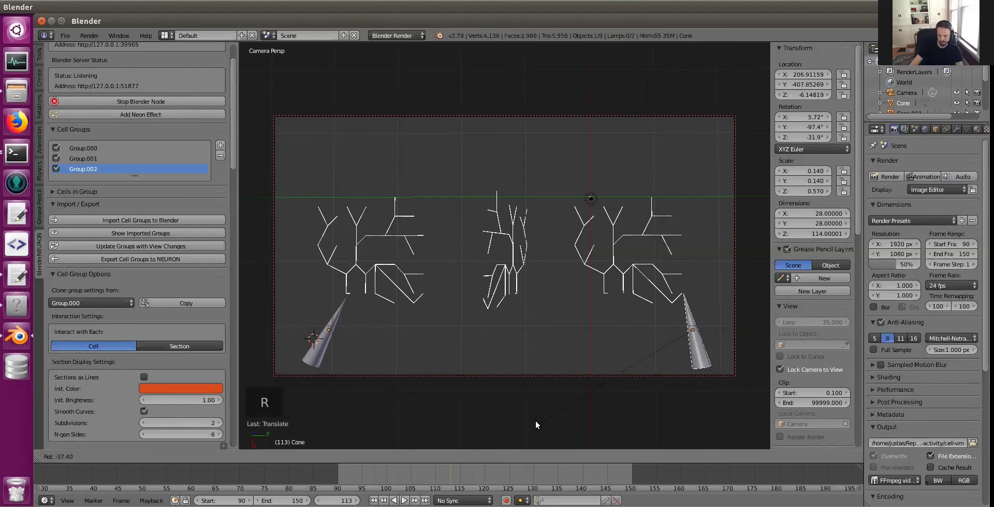
{"action": "left_click", "coordinate": [535, 419]}
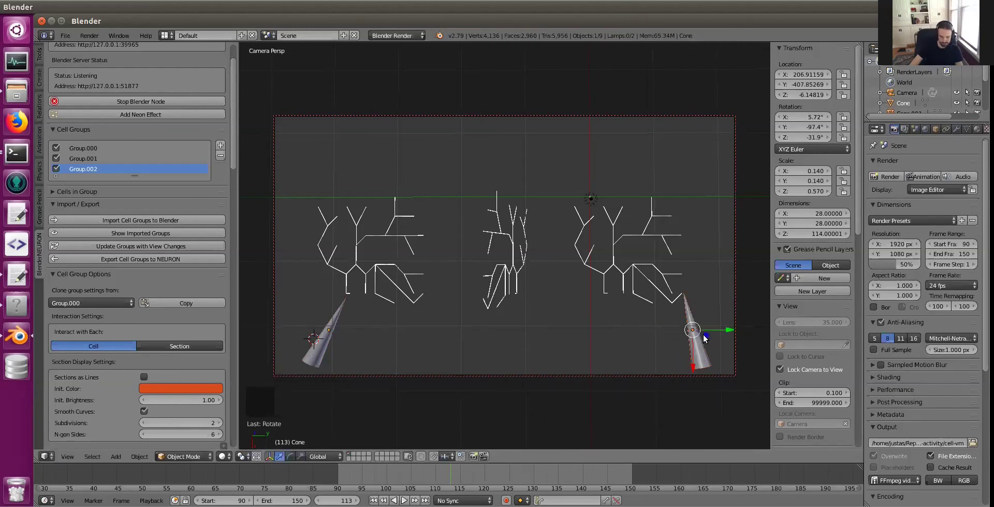
Reposition the right cone, scale it thinner and settle it beside the third neuron.
{"action": "key", "text": "g"}
{"action": "left_click", "coordinate": [701, 337]}
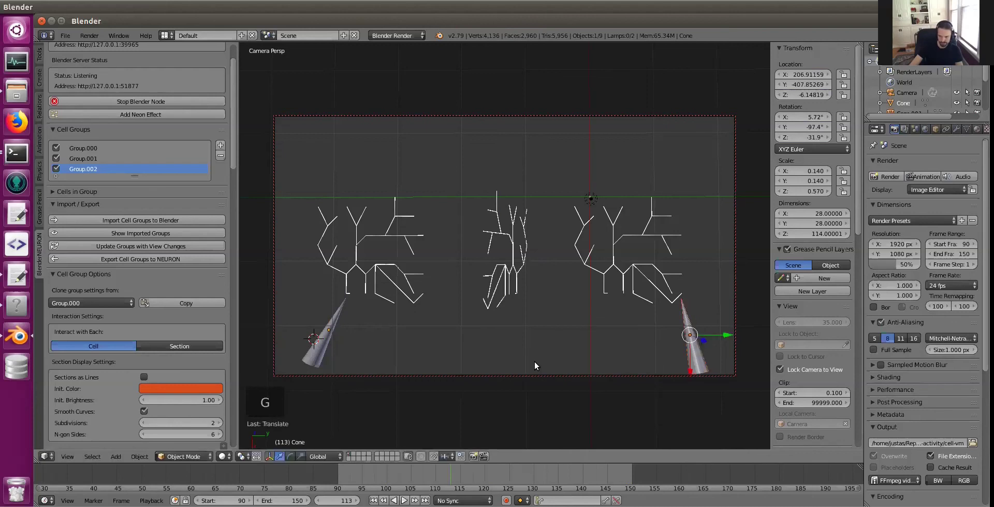
{"action": "key", "text": "s"}
{"action": "left_click", "coordinate": [566, 353]}
{"action": "key", "text": "g"}
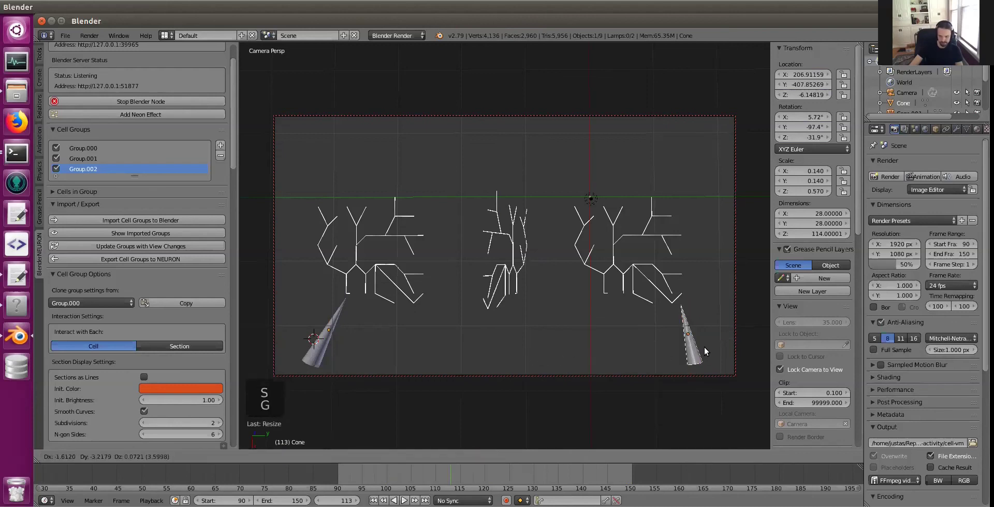
{"action": "left_click", "coordinate": [703, 346]}
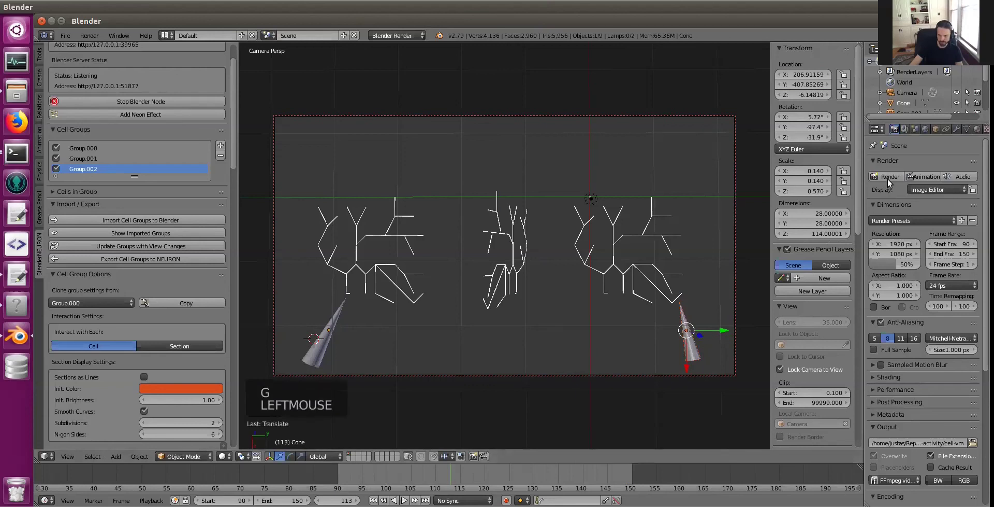
Render a still, return the area to the 3D camera view, and render the neuron animation to video.
{"action": "left_click", "coordinate": [890, 177]}
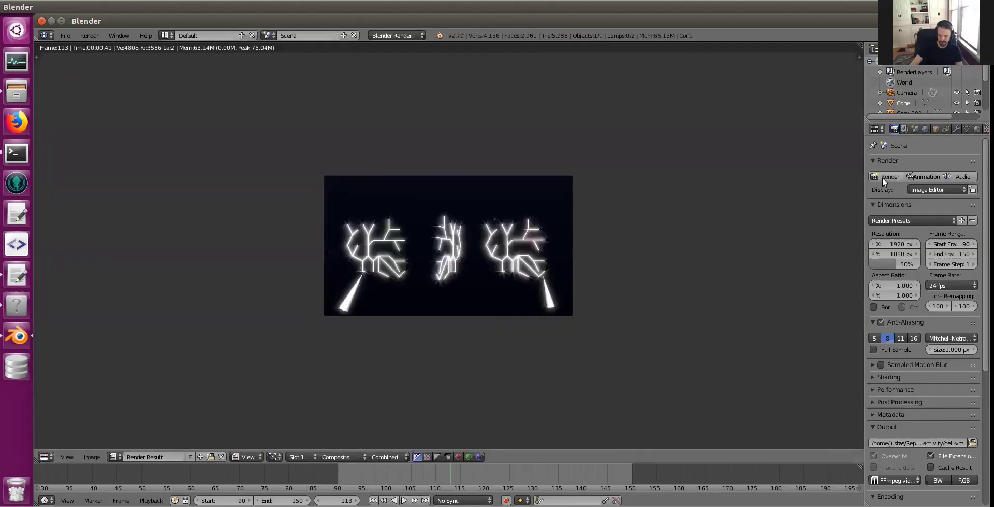
{"action": "left_click", "coordinate": [45, 457]}
{"action": "left_click", "coordinate": [57, 444]}
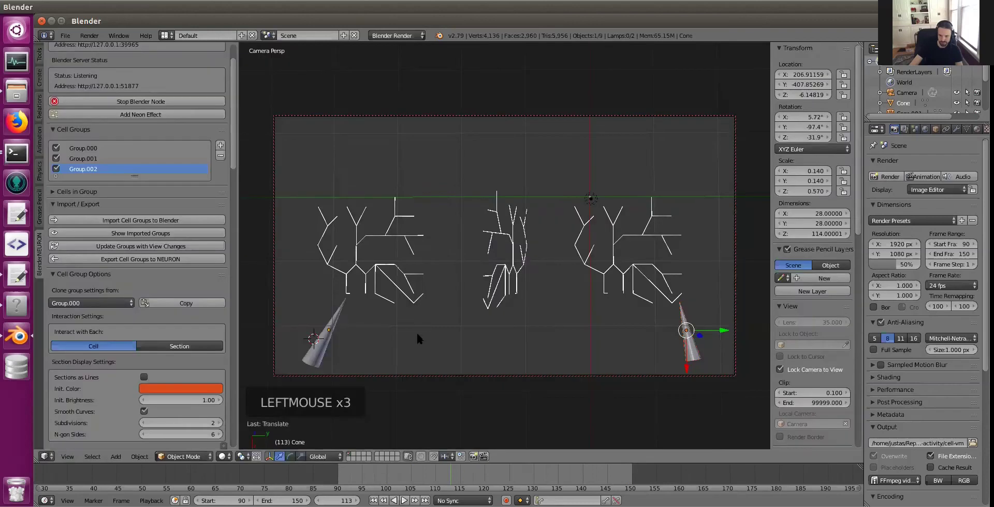
{"action": "left_click", "coordinate": [914, 177]}
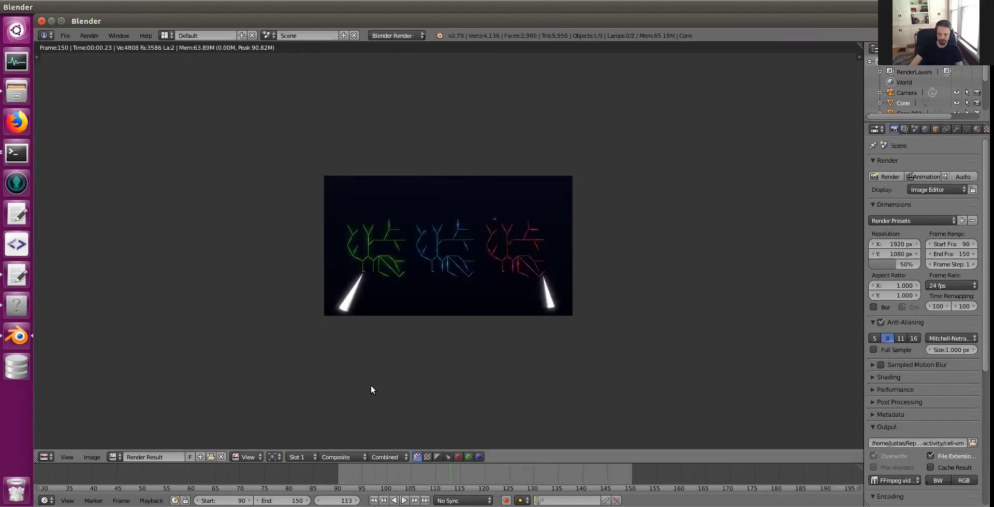
Play the rendered cell-vm0090-0150.mp4 from the project folder, then close the player.
{"action": "left_click", "coordinate": [17, 91]}
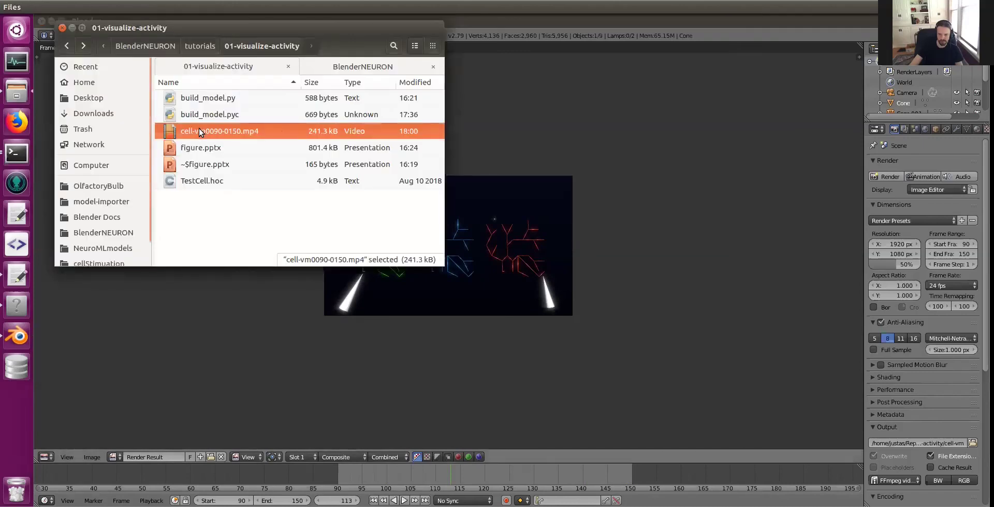
{"action": "double_click", "coordinate": [199, 131]}
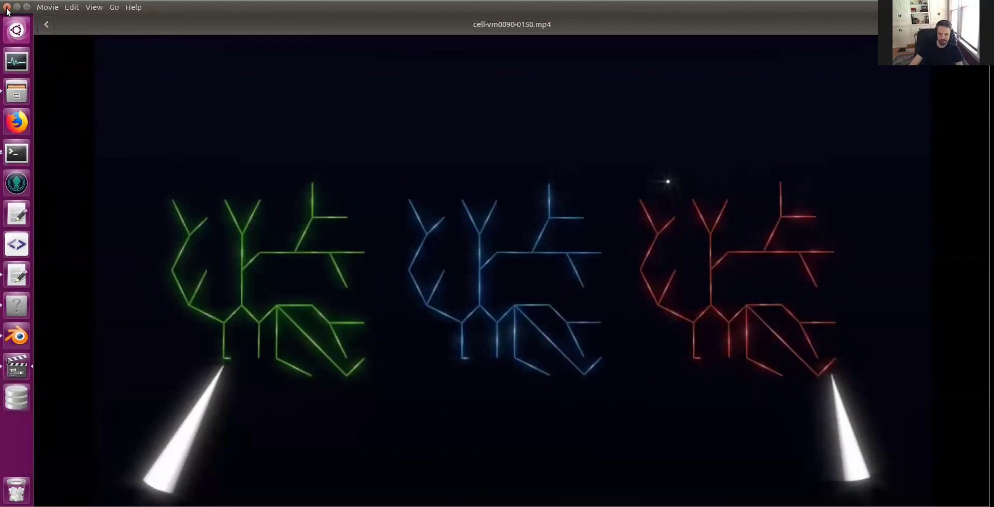
{"action": "left_click", "coordinate": [6, 7]}
Insert cell-vm0090-0150.mp4 onto the slide and enlarge it to fill the whole slide.
{"action": "left_click", "coordinate": [206, 221]}
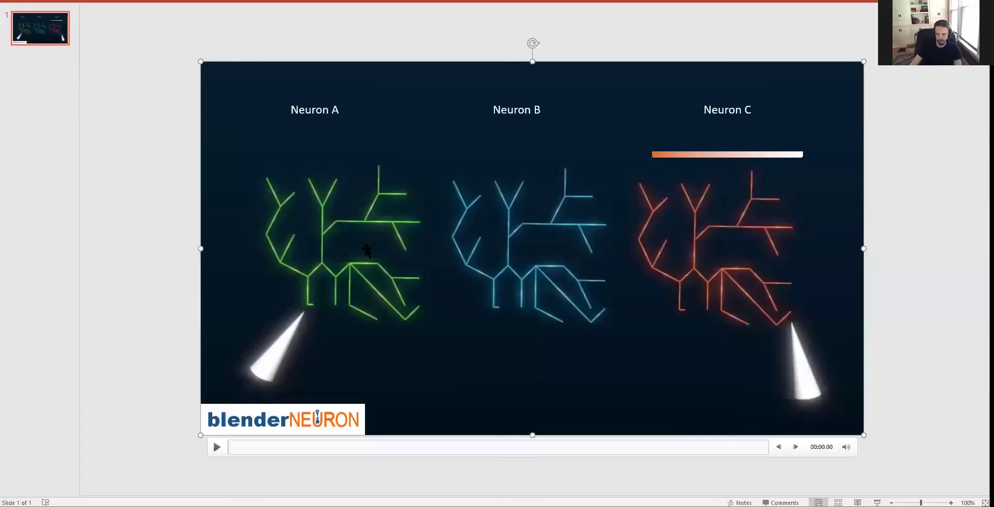
{"action": "left_click", "coordinate": [129, 389]}
{"action": "key", "text": "alt+Tab"}
{"action": "key", "text": "alt+Tab"}
{"action": "key", "text": "alt+Tab"}
{"action": "key", "text": "alt+Tab"}
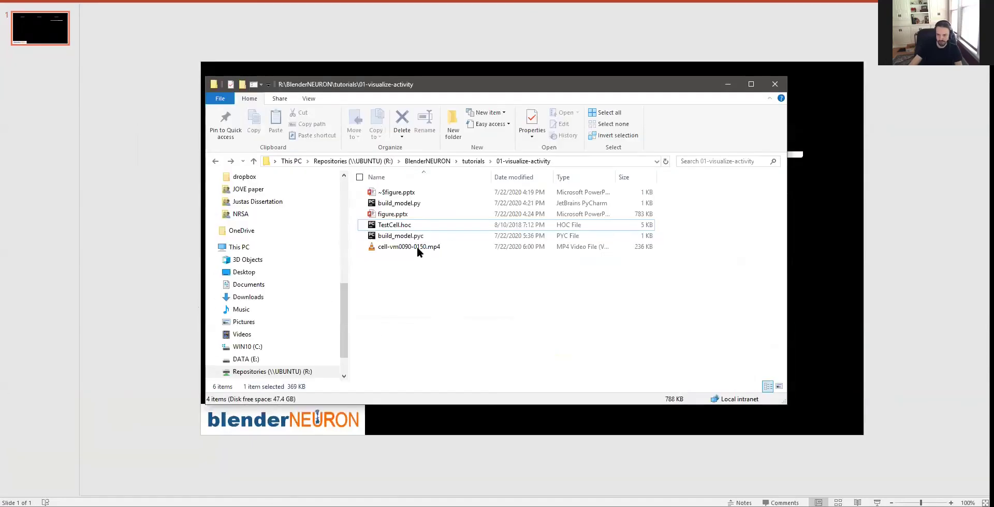
{"action": "left_click", "coordinate": [418, 247]}
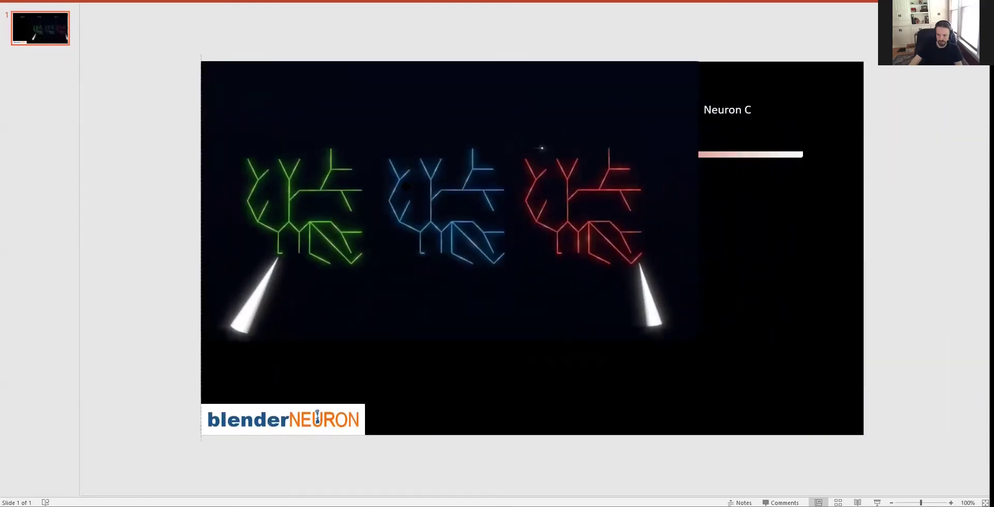
{"action": "left_click_drag", "start_coordinate": [698, 339], "coordinate": [862, 436]}
Send the video behind the labels and logo, delete the old orange bar, and play it.
{"action": "right_click", "coordinate": [627, 334]}
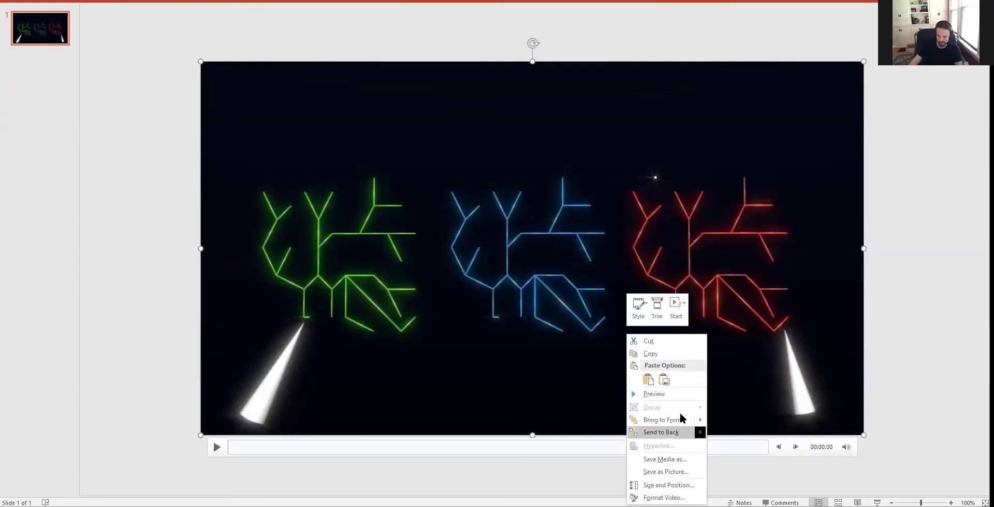
{"action": "mouse_move", "coordinate": [679, 419]}
{"action": "left_click", "coordinate": [748, 433]}
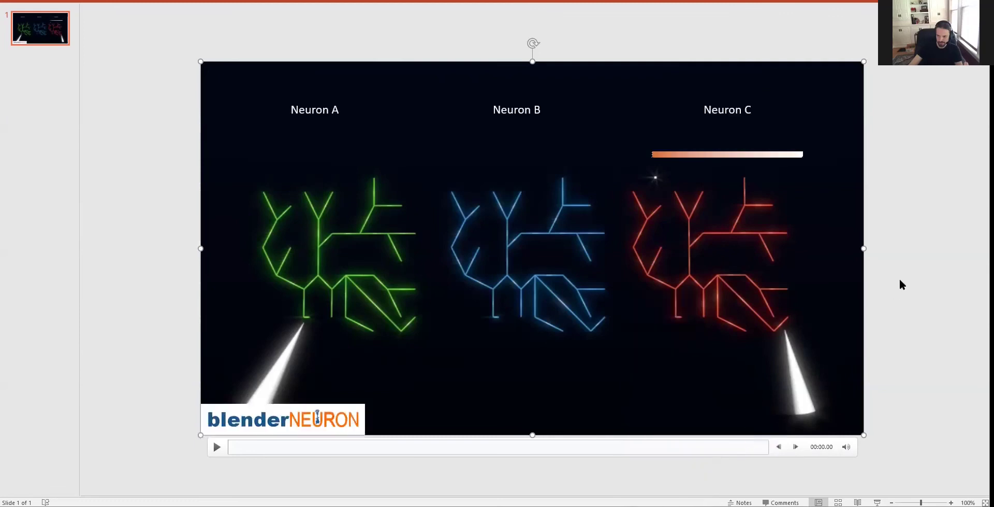
{"action": "left_click", "coordinate": [674, 154]}
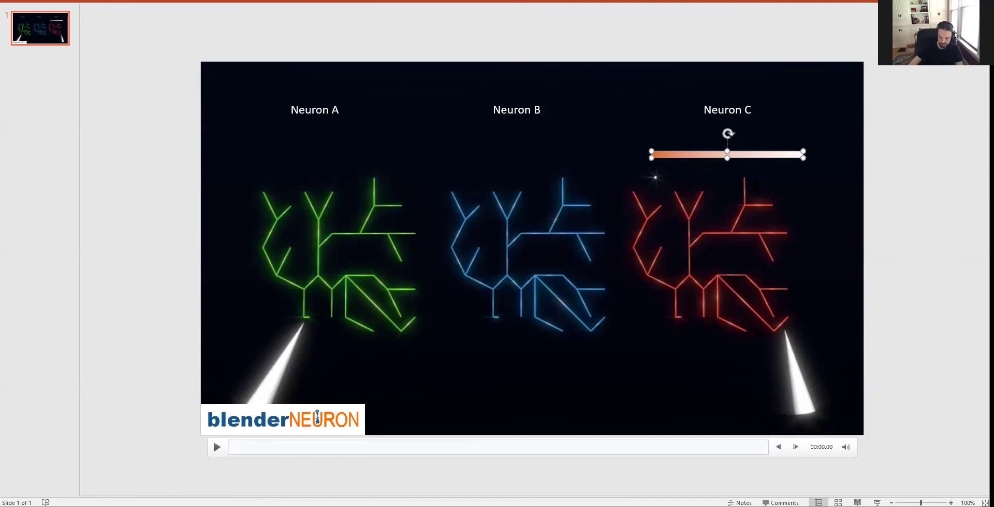
{"action": "key", "text": "Delete"}
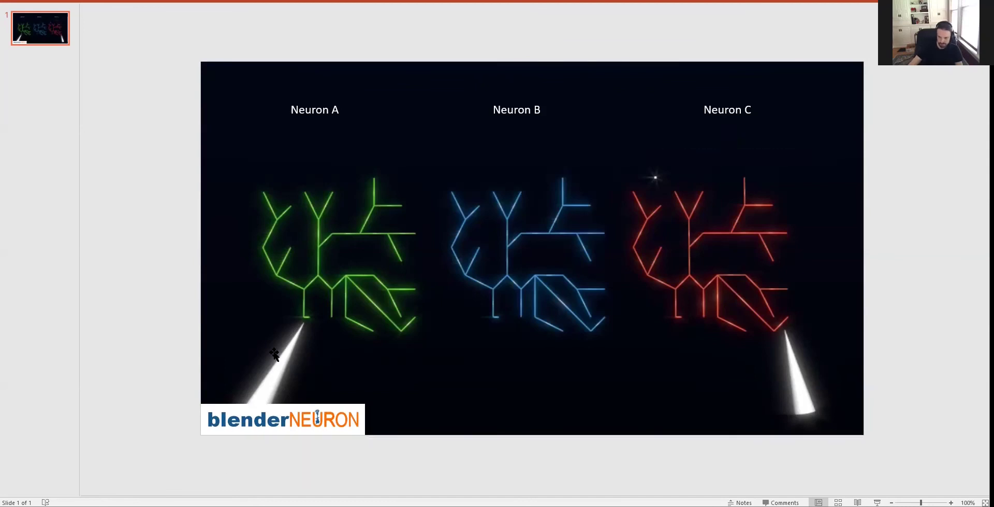
{"action": "left_click", "coordinate": [216, 446]}
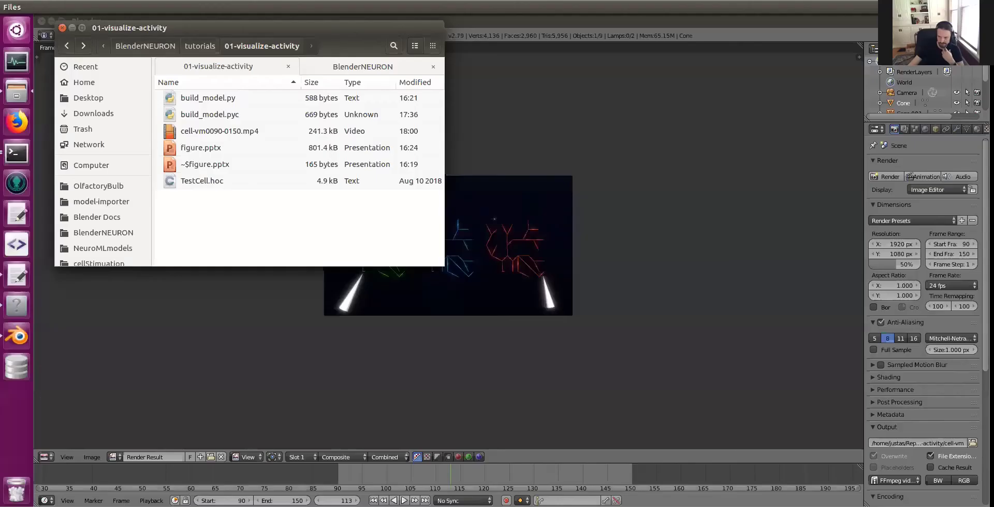
Return the Blender area to the 3D camera view and scroll to the colour ramp.
{"action": "left_click", "coordinate": [237, 350]}
{"action": "left_click", "coordinate": [44, 456]}
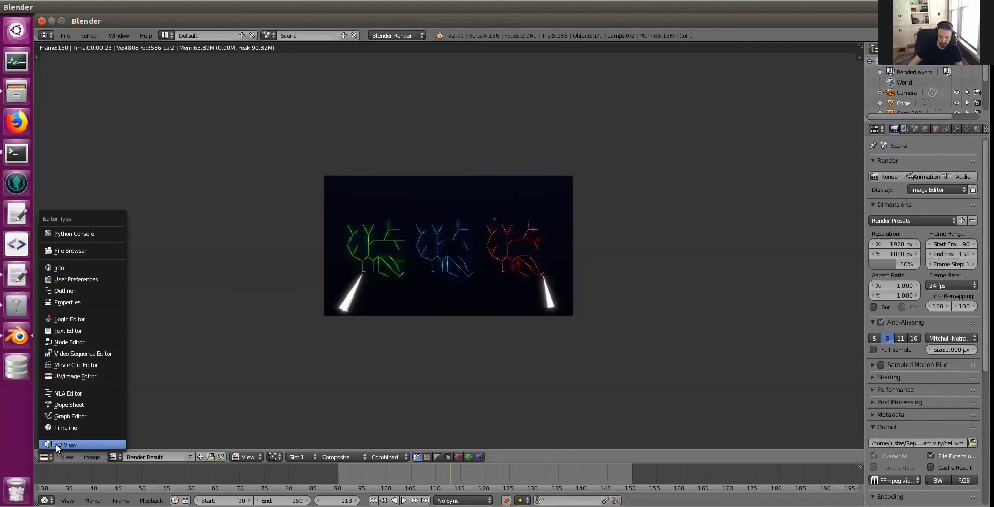
{"action": "left_click", "coordinate": [62, 443]}
{"action": "left_click_drag", "start_coordinate": [232, 161], "coordinate": [234, 222]}
Snip the red-to-white colour ramp gradient bar with Snipping Tool.
{"action": "key", "text": "alt+Tab"}
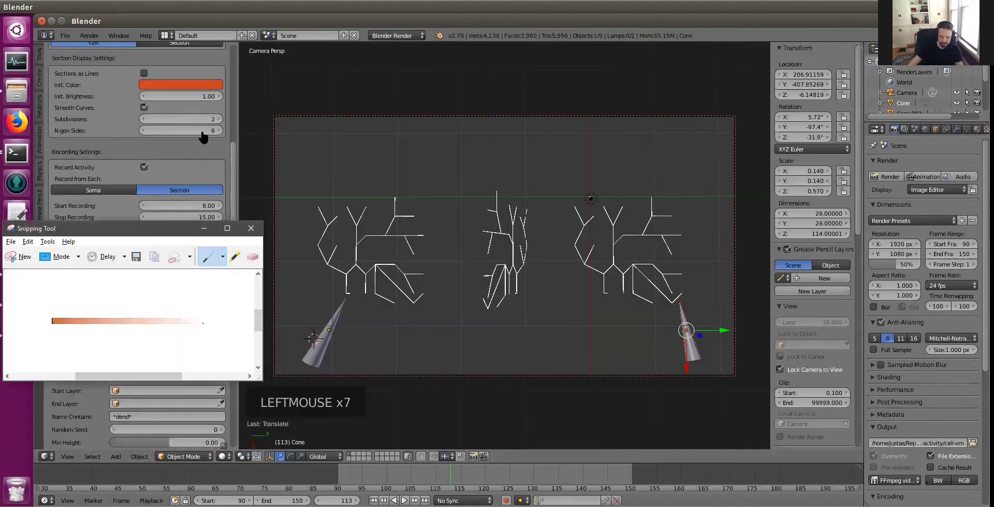
{"action": "left_click", "coordinate": [23, 256]}
{"action": "left_click_drag", "start_coordinate": [52, 307], "coordinate": [224, 317]}
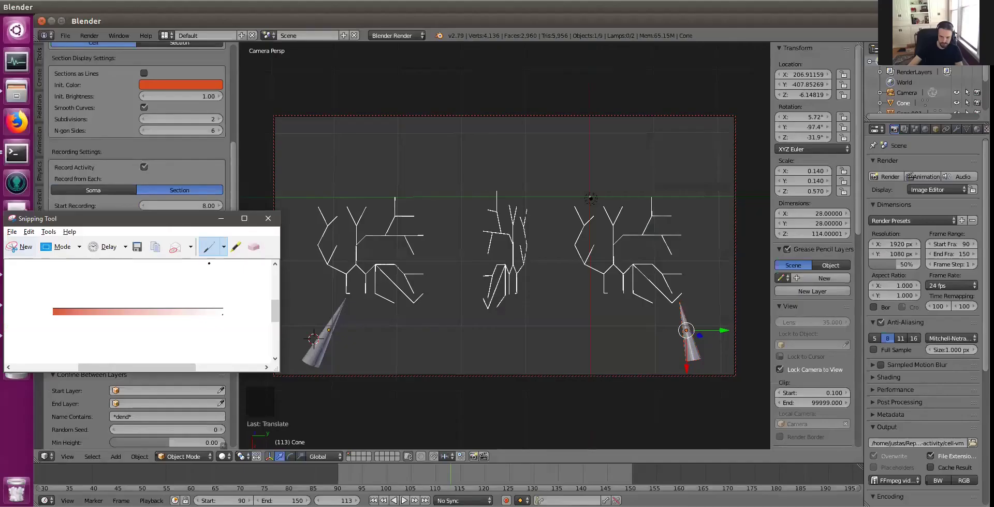
{"action": "left_click", "coordinate": [268, 218]}
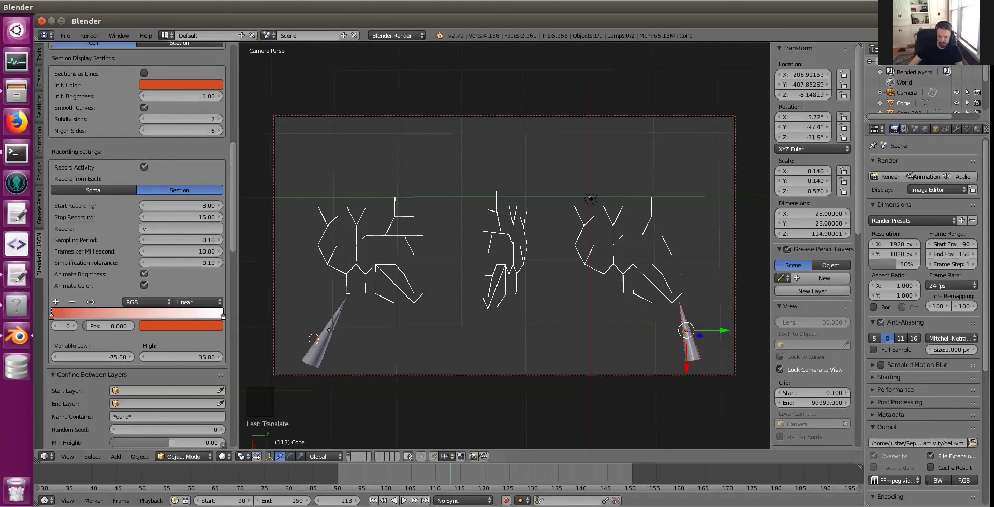
Paste the captured gradient onto the slide and move it above Neuron C.
{"action": "key", "text": "alt+Tab"}
{"action": "key", "text": "ctrl+v"}
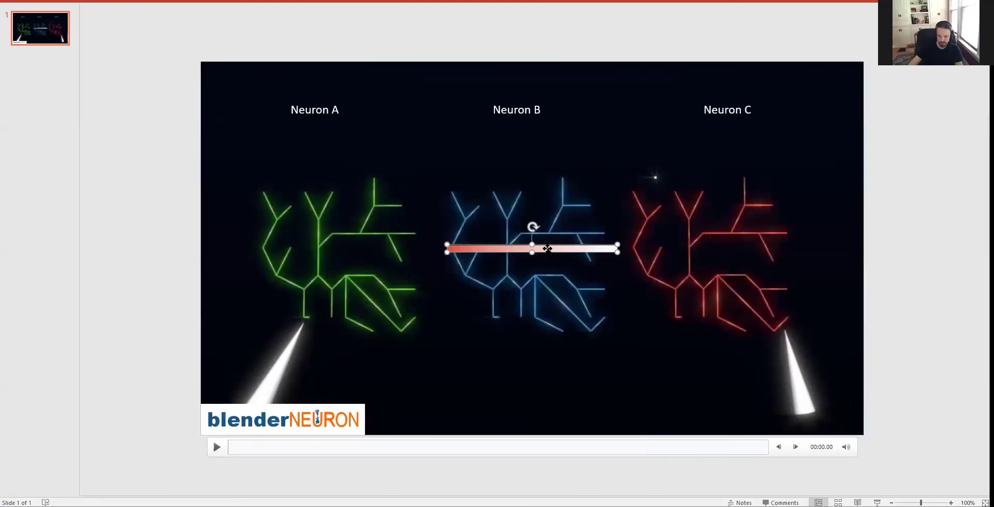
{"action": "left_click_drag", "start_coordinate": [547, 248], "coordinate": [734, 153]}
Copy the Neuron C label to the bar's left end and change it to '-75 mV'.
{"action": "left_click", "coordinate": [751, 110]}
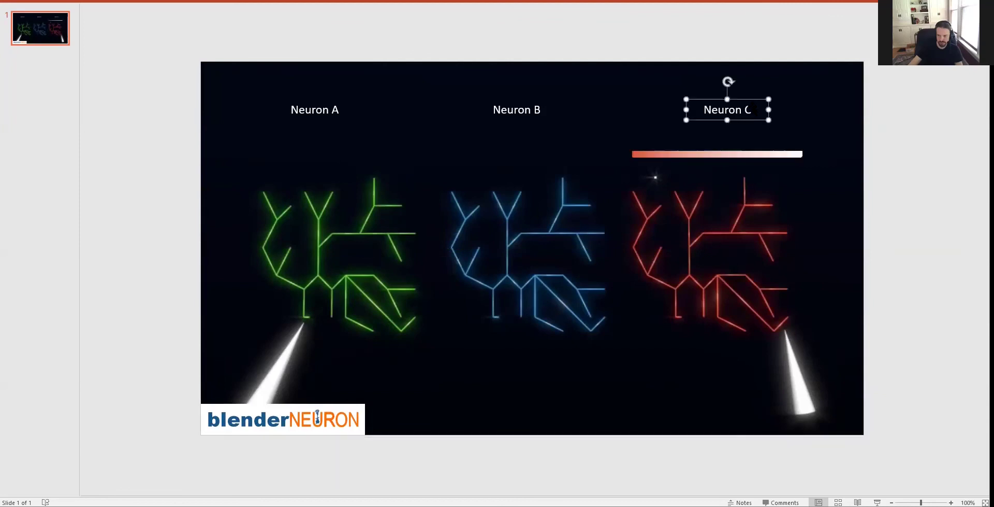
{"action": "left_click_drag", "start_coordinate": [758, 103], "coordinate": [651, 141]}
{"action": "triple_click", "coordinate": [650, 135]}
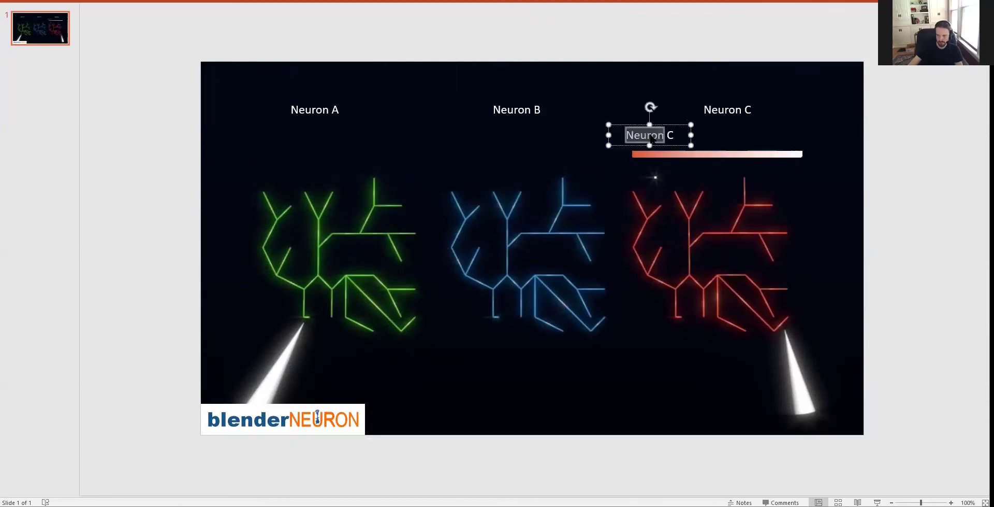
{"action": "type", "text": "-75 mV"}
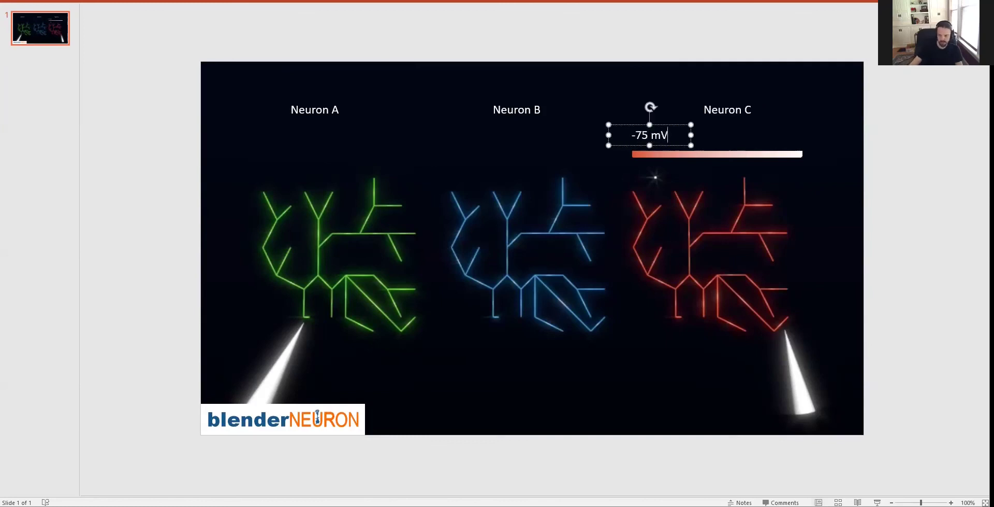
{"action": "left_click", "coordinate": [639, 120]}
{"action": "left_click", "coordinate": [641, 136]}
Duplicate the label at the bar's right end and edit it to '35 mV'.
{"action": "left_click_drag", "start_coordinate": [641, 128], "coordinate": [783, 136], "text": "ctrl"}
{"action": "key", "text": "BackSpace"}
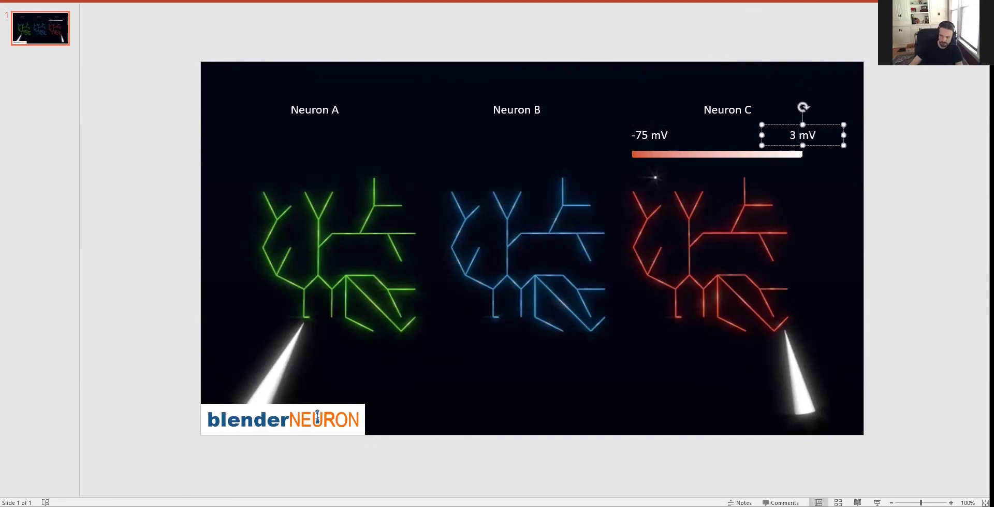
{"action": "type", "text": "3"}
{"action": "left_click", "coordinate": [881, 66]}
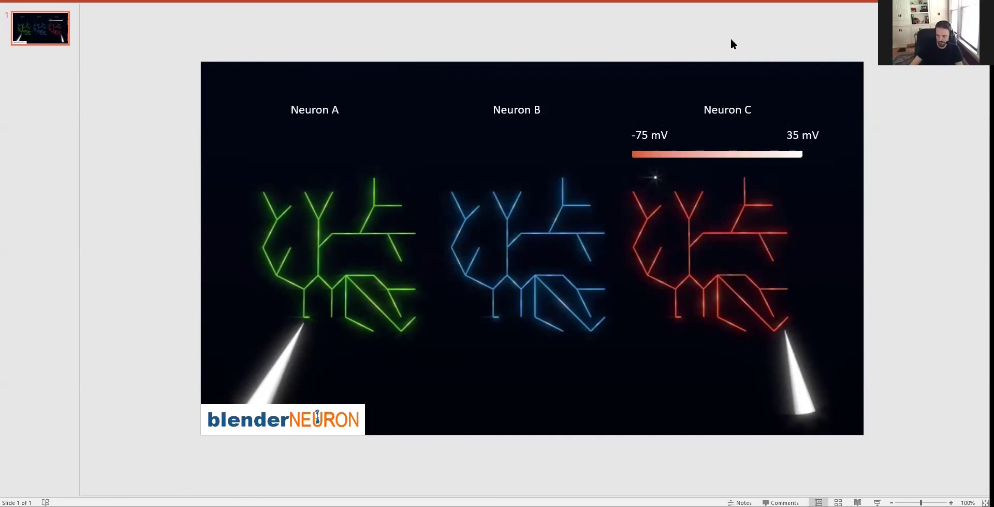
Position the 35 mV label over the bar's right end and align -75 mV with it.
{"action": "mouse_move", "coordinate": [815, 148]}
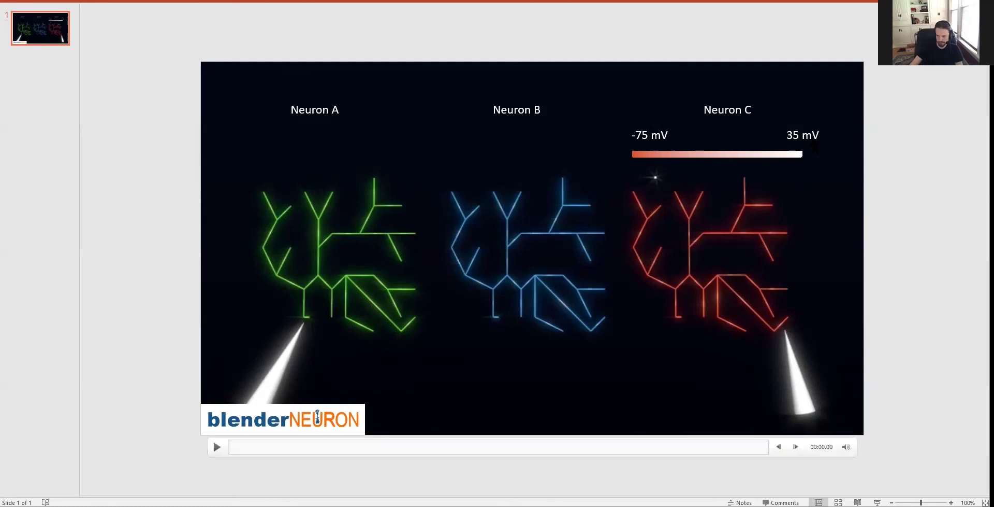
{"action": "left_click_drag", "start_coordinate": [826, 127], "coordinate": [812, 130]}
{"action": "left_click", "coordinate": [647, 134]}
{"action": "left_click_drag", "start_coordinate": [673, 124], "coordinate": [674, 127]}
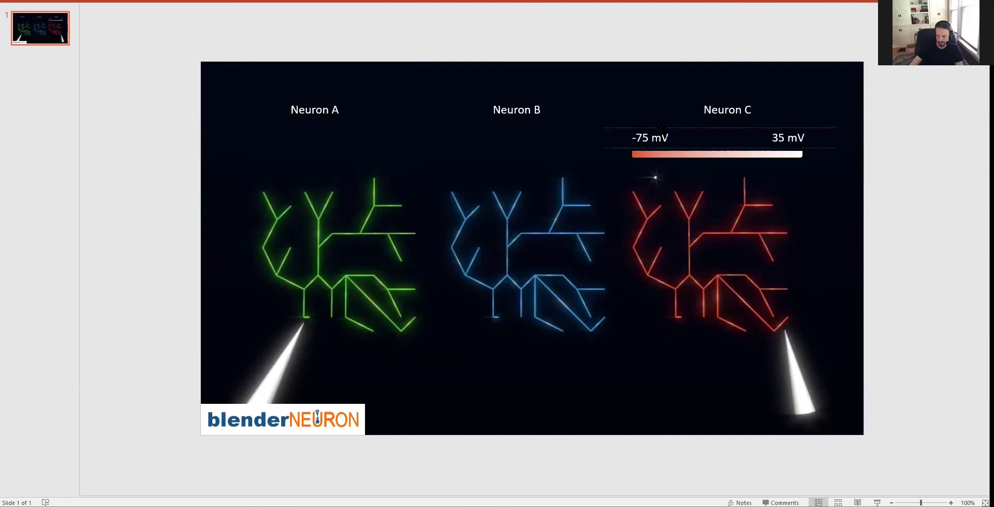
{"action": "left_click", "coordinate": [909, 144]}
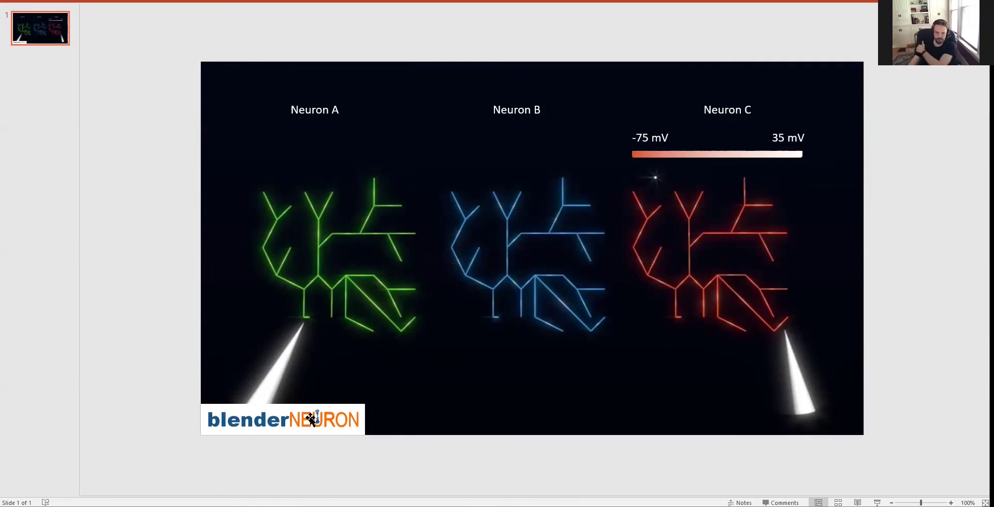
Start the slide show and show it full screen without Presenter View.
{"action": "left_click", "coordinate": [877, 502]}
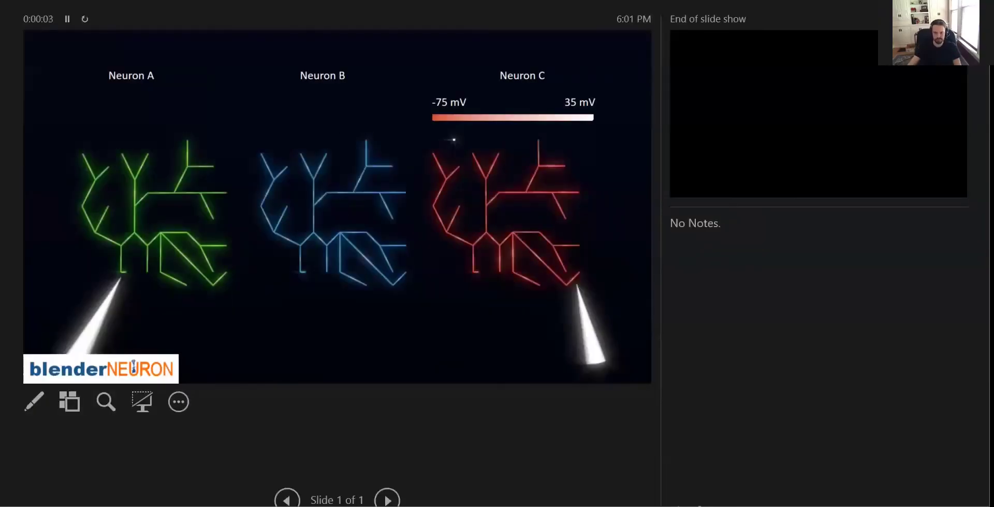
{"action": "left_click", "coordinate": [159, 7]}
{"action": "left_click", "coordinate": [158, 19]}
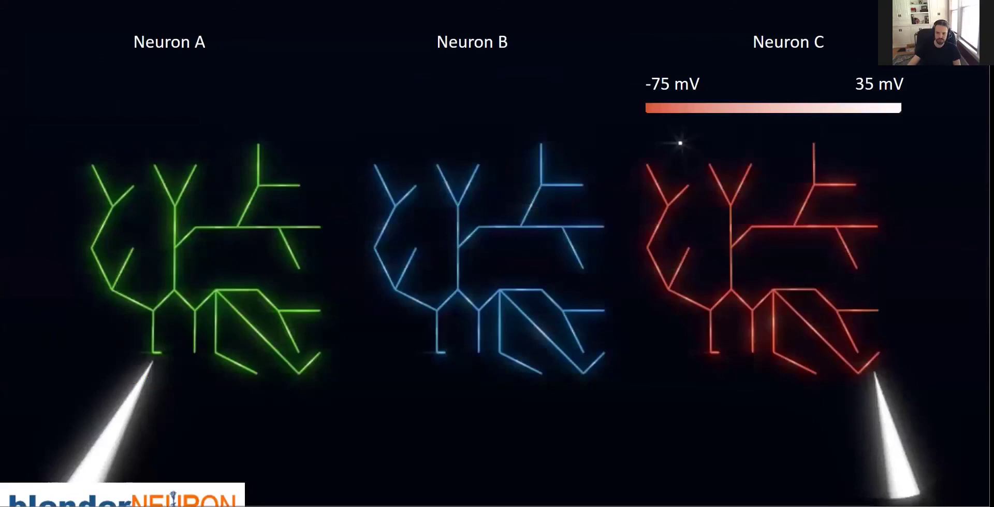